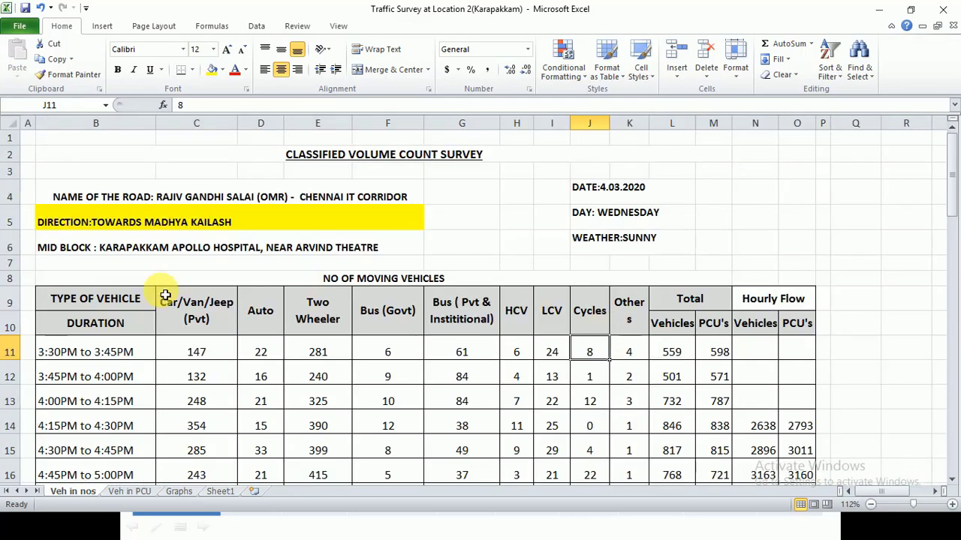
Review the blank vehicle count table on the presentation slide, then return to the Excel survey workbook
{"action": "key", "text": "alt+Tab"}
{"action": "key", "text": "alt+Tab"}
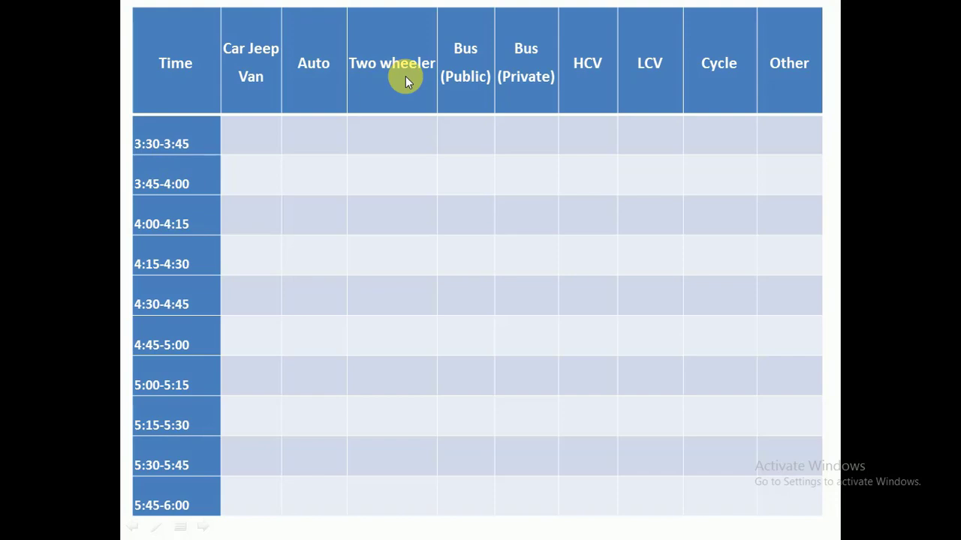
{"action": "key", "text": "alt+Tab"}
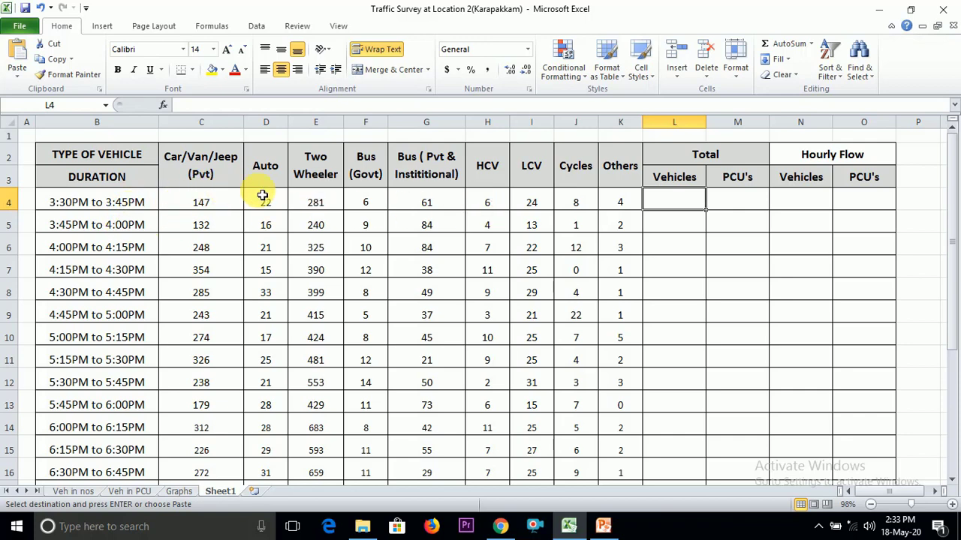
Examine the Total heading with its Vehicles and PCU's columns and the 3:30PM to 3:45PM row
{"action": "left_click", "coordinate": [334, 332]}
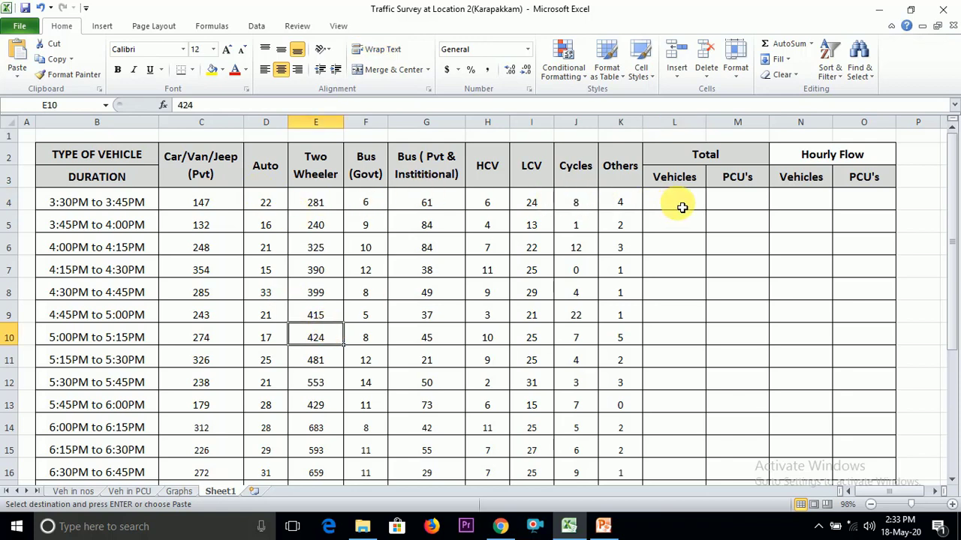
{"action": "left_click", "coordinate": [702, 160]}
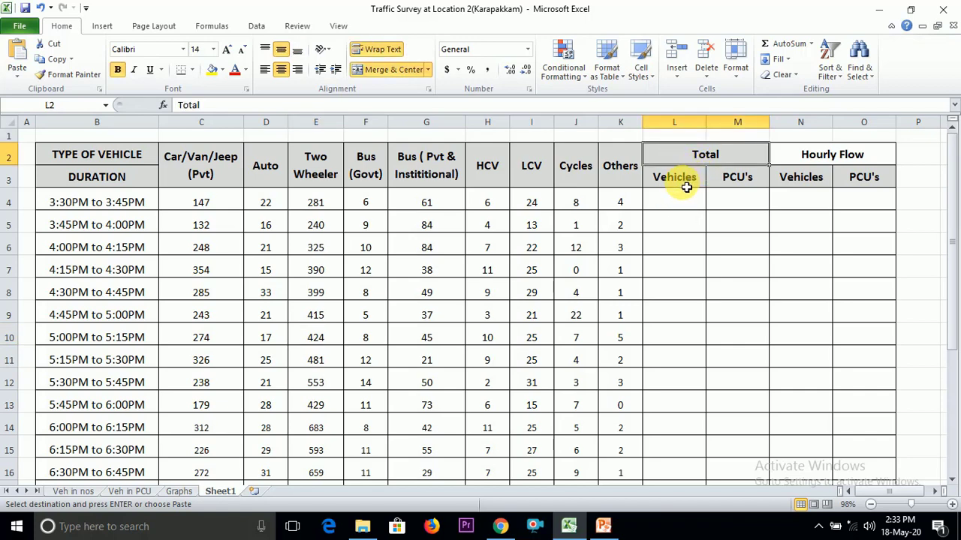
{"action": "left_click", "coordinate": [686, 187]}
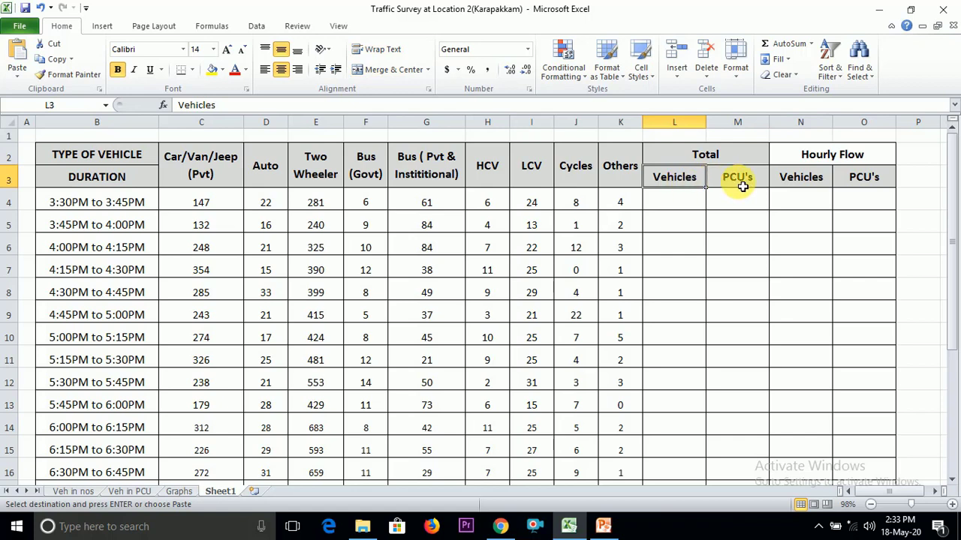
{"action": "key", "text": "Down"}
{"action": "left_click", "coordinate": [696, 161]}
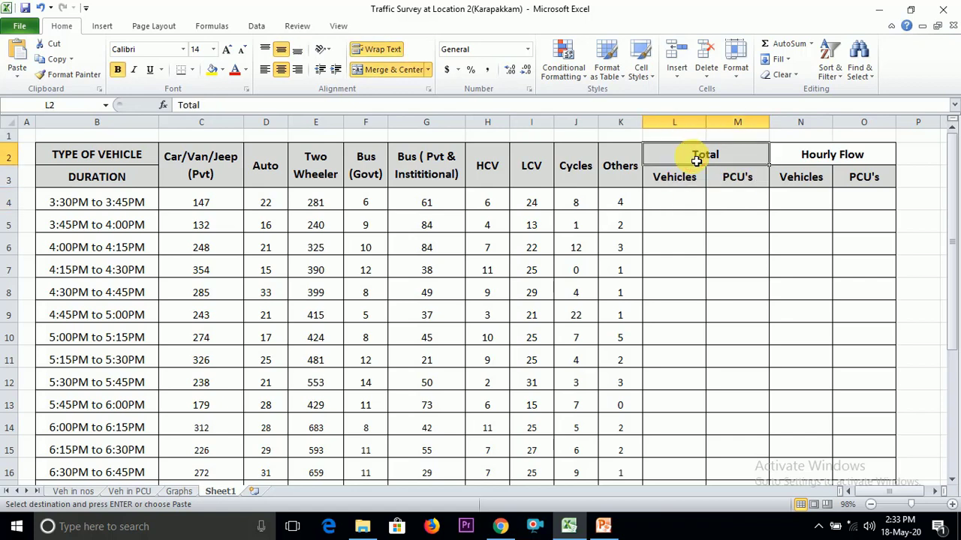
{"action": "left_click", "coordinate": [688, 182]}
{"action": "left_click", "coordinate": [680, 200]}
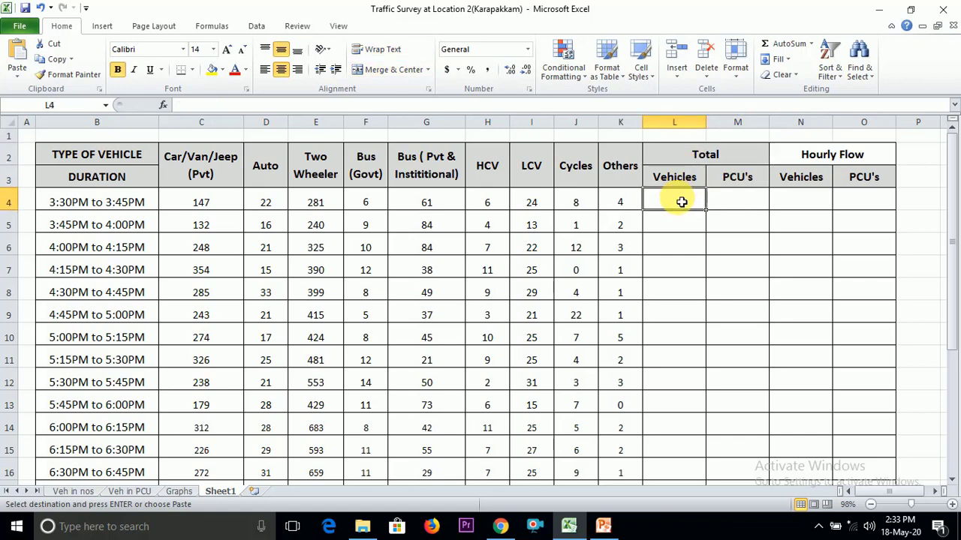
{"action": "left_click", "coordinate": [134, 210]}
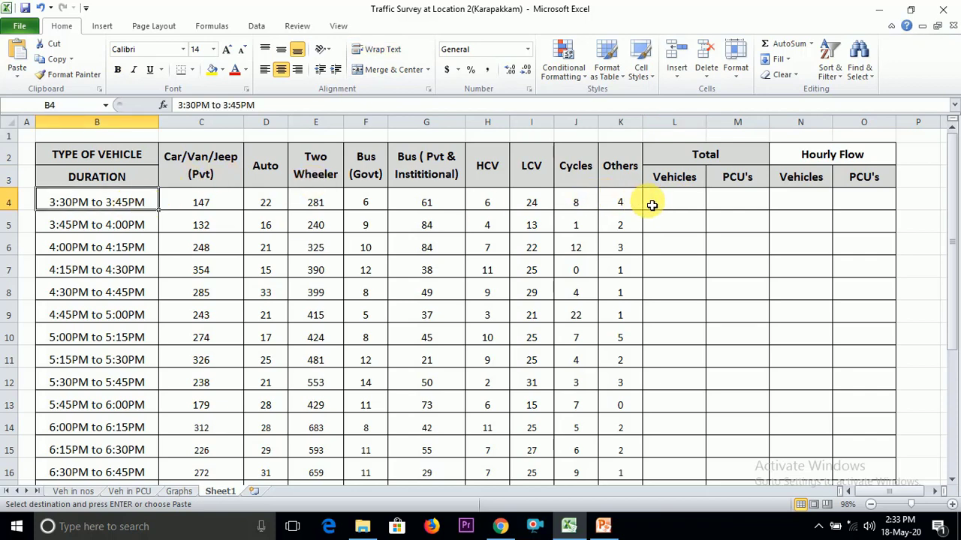
Total the first interval's vehicle counts in L4 with =SUM(C4:K4) and fill the formula down to L23
{"action": "left_click", "coordinate": [676, 204]}
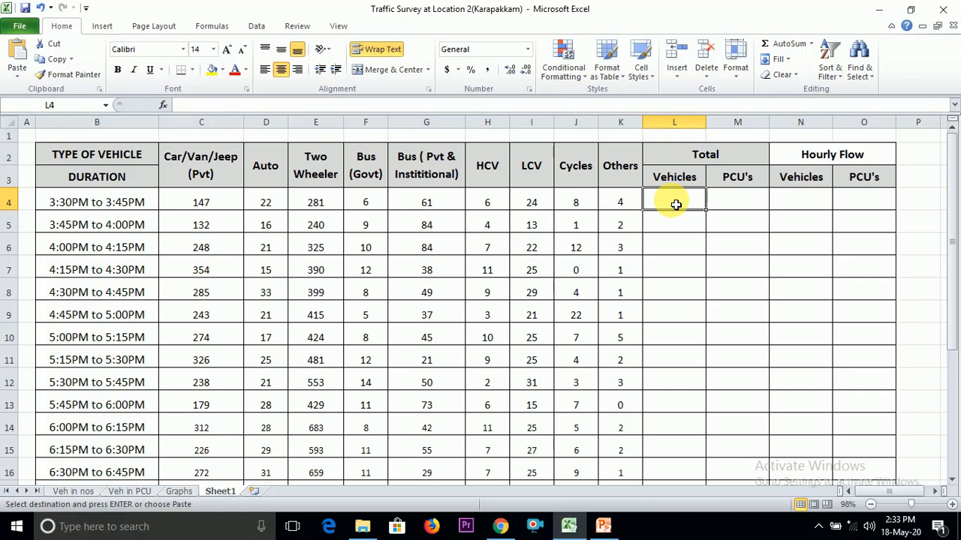
{"action": "left_click", "coordinate": [785, 45]}
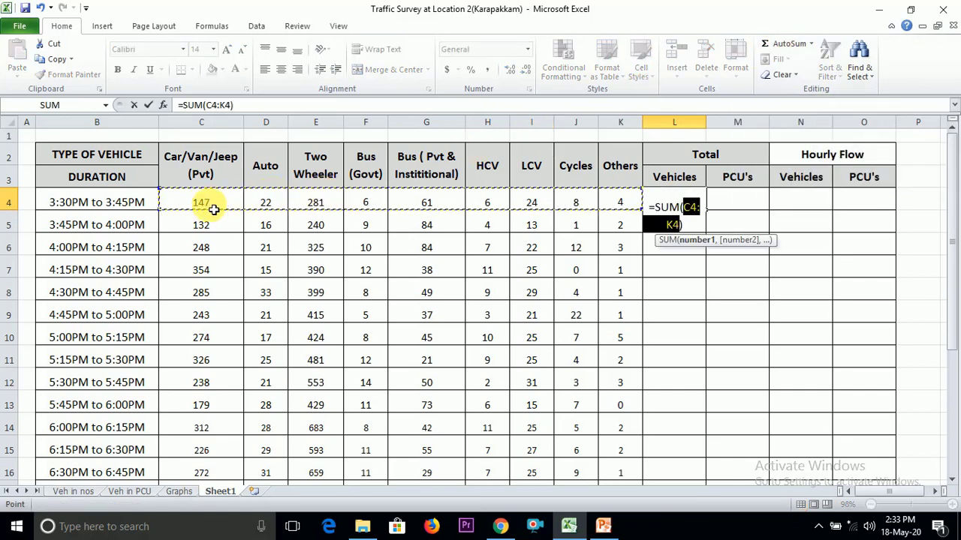
{"action": "left_click_drag", "start_coordinate": [201, 202], "coordinate": [632, 207]}
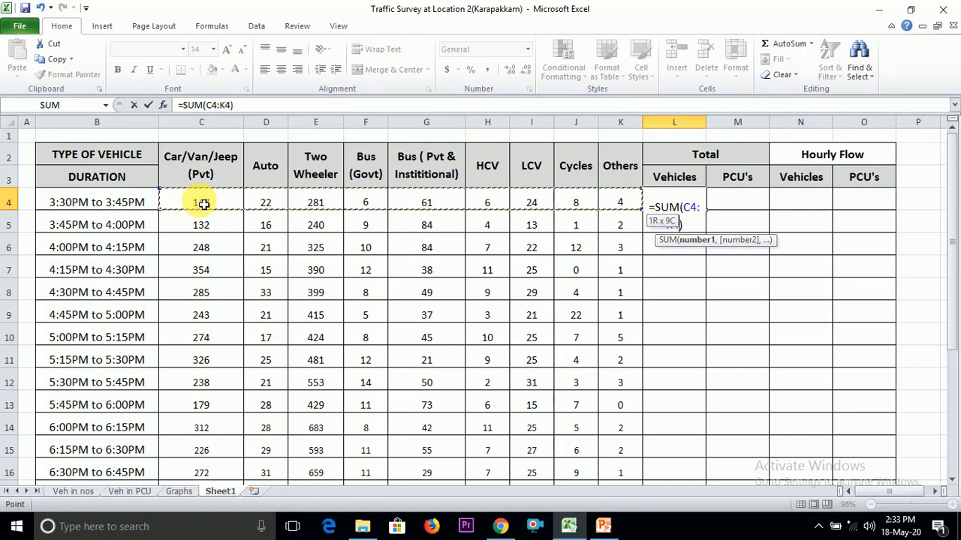
{"action": "key", "text": "Return"}
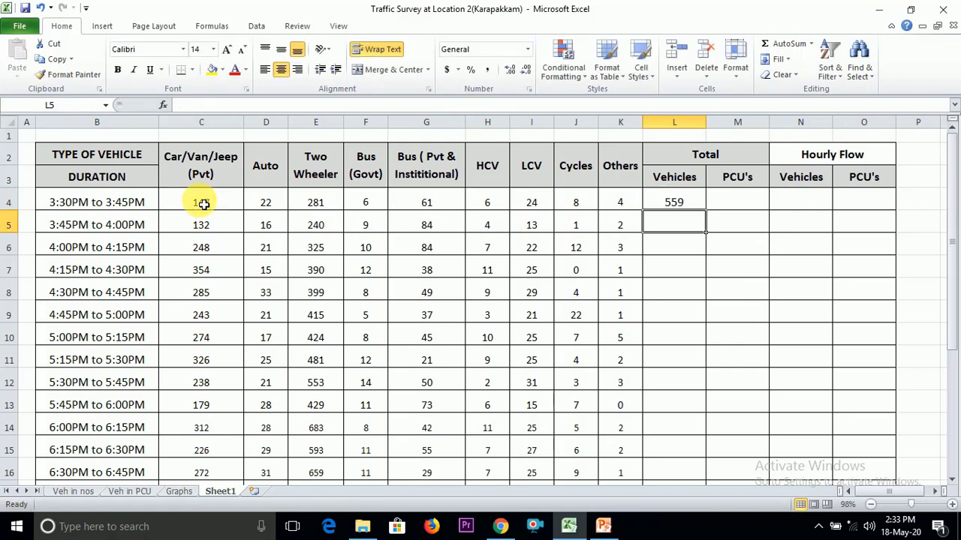
{"action": "key", "text": "Up"}
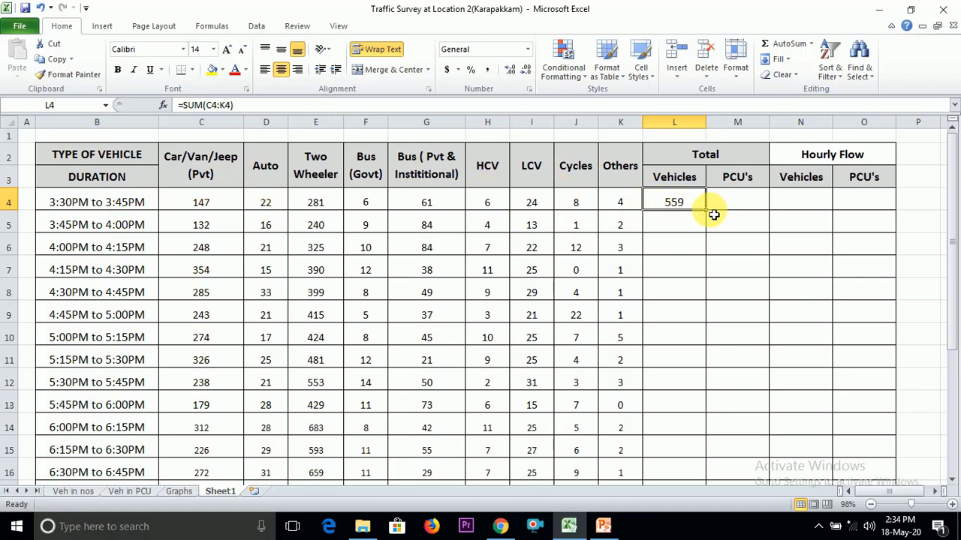
{"action": "left_click_drag", "start_coordinate": [705, 211], "coordinate": [679, 414]}
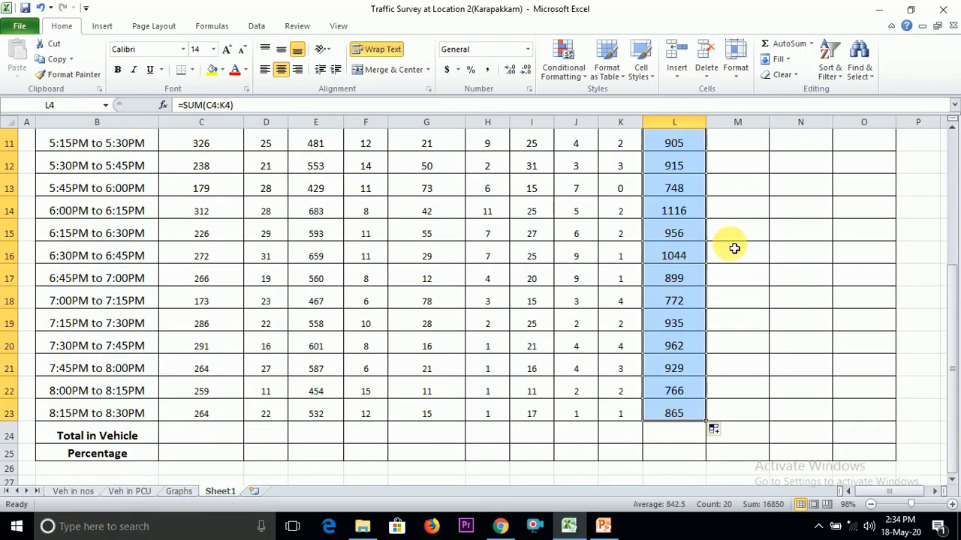
Total the Car/Van/Jeep column in C24 with =SUM(C4:C23) and fill the formula across the Total in Vehicle row to L24
{"action": "left_click_drag", "start_coordinate": [957, 327], "coordinate": [952, 177]}
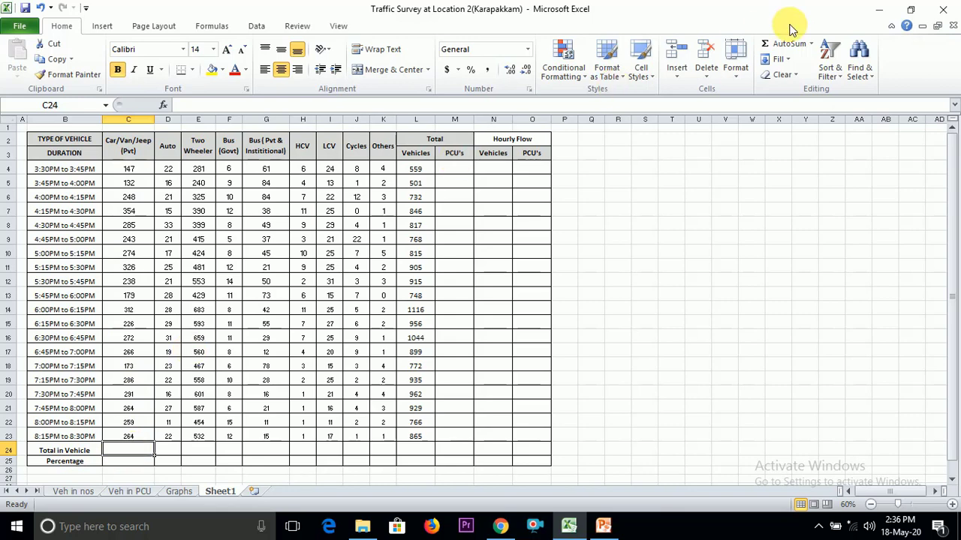
{"action": "left_click", "coordinate": [787, 51]}
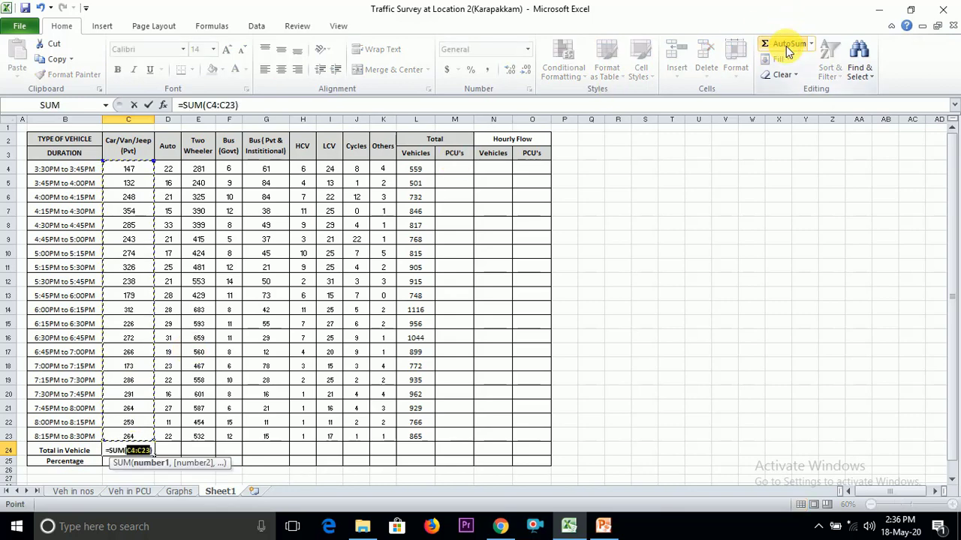
{"action": "key", "text": "Up"}
{"action": "left_click_drag", "start_coordinate": [150, 168], "coordinate": [129, 436]}
{"action": "key", "text": "Return"}
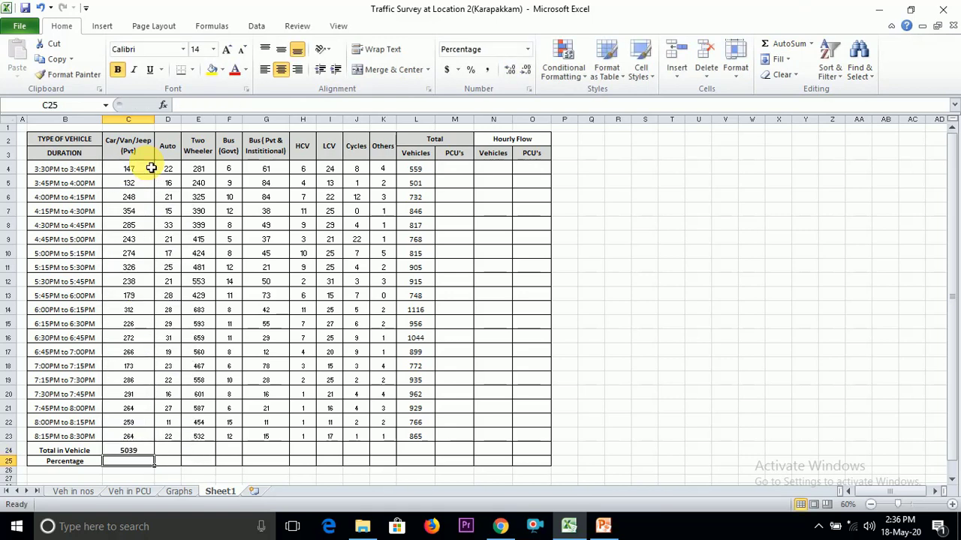
{"action": "key", "text": "Up"}
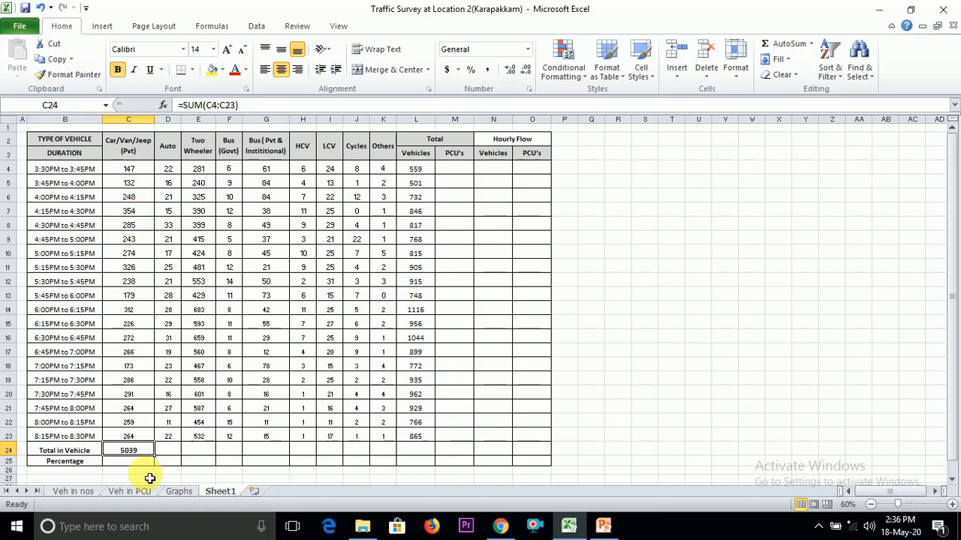
{"action": "left_click_drag", "start_coordinate": [160, 463], "coordinate": [428, 452]}
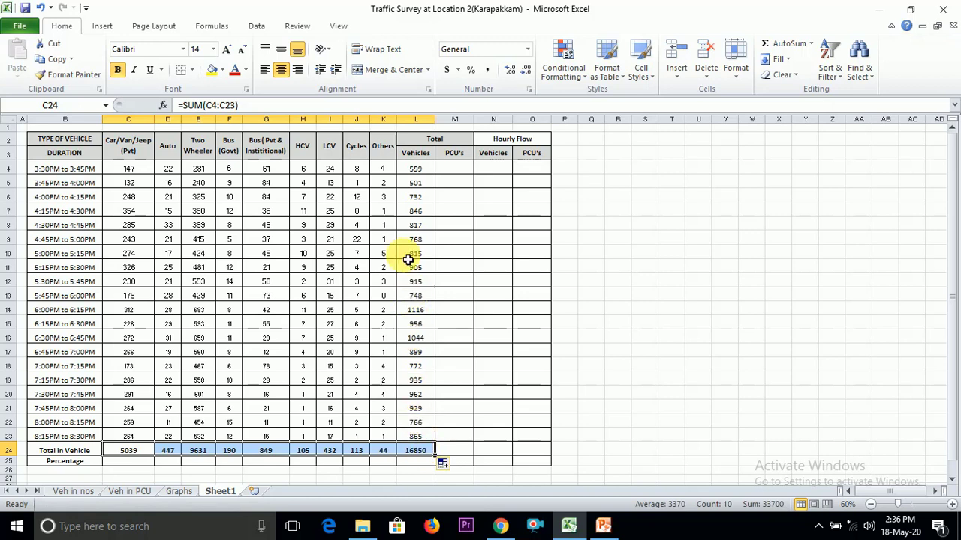
Examine the Percentage row together with the overall vehicle total in L24 and the Car/Van/Jeep heading
{"action": "left_click", "coordinate": [124, 463]}
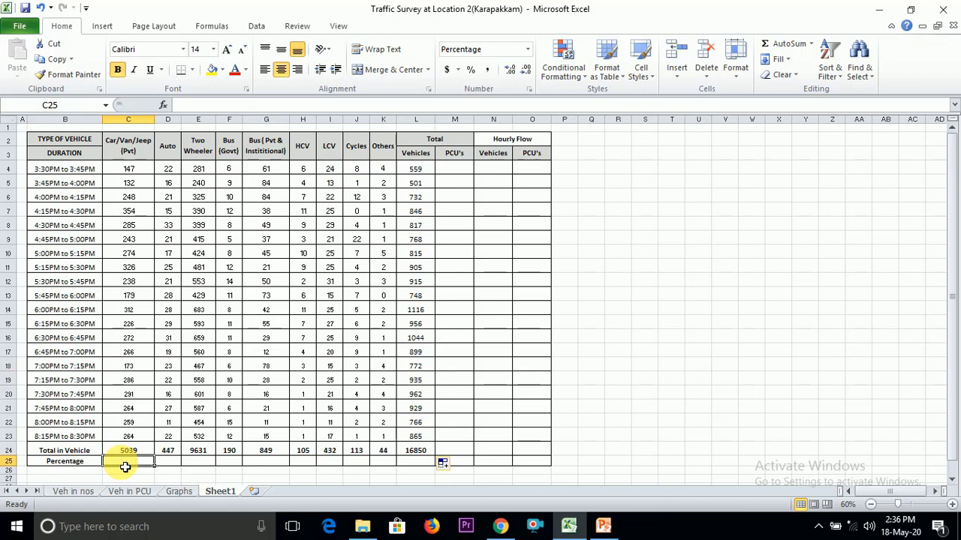
{"action": "left_click", "coordinate": [88, 463]}
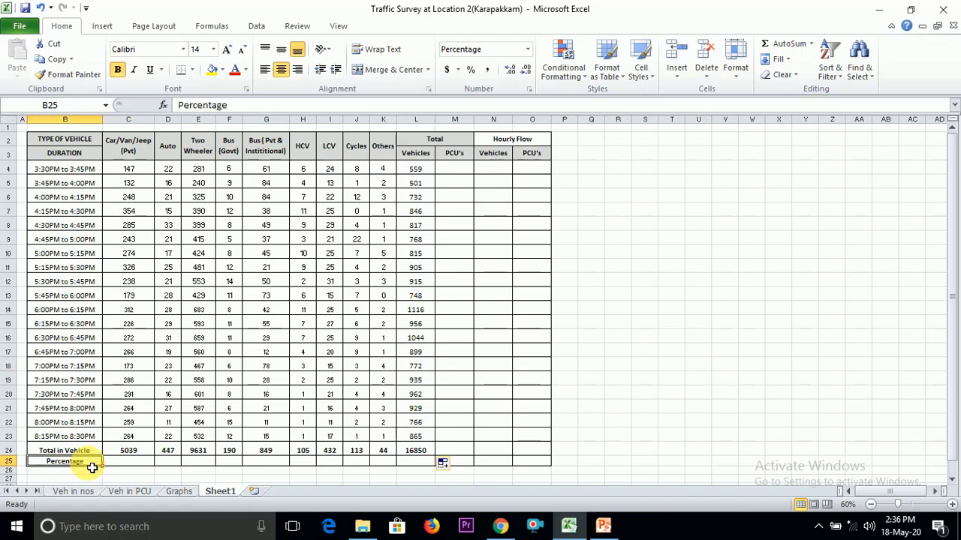
{"action": "left_click", "coordinate": [132, 464]}
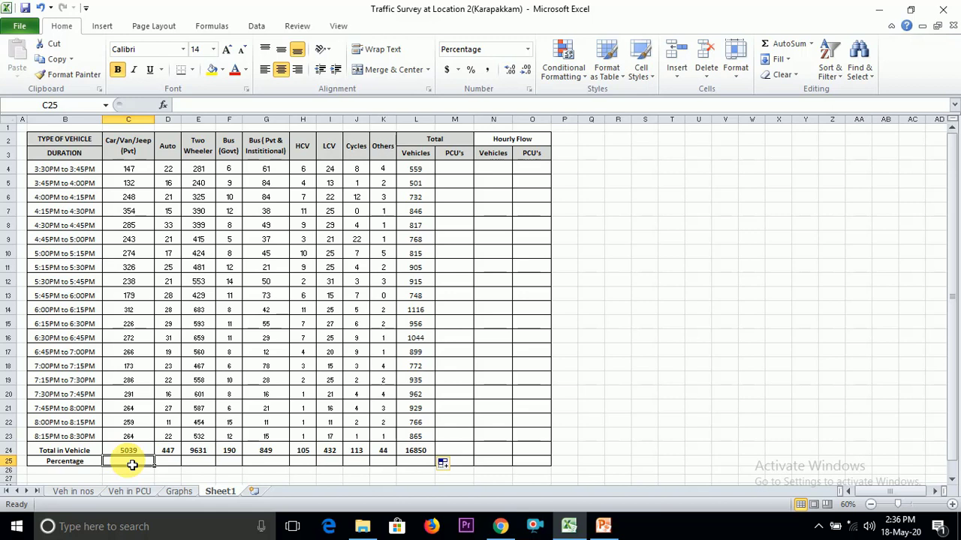
{"action": "left_click", "coordinate": [423, 455]}
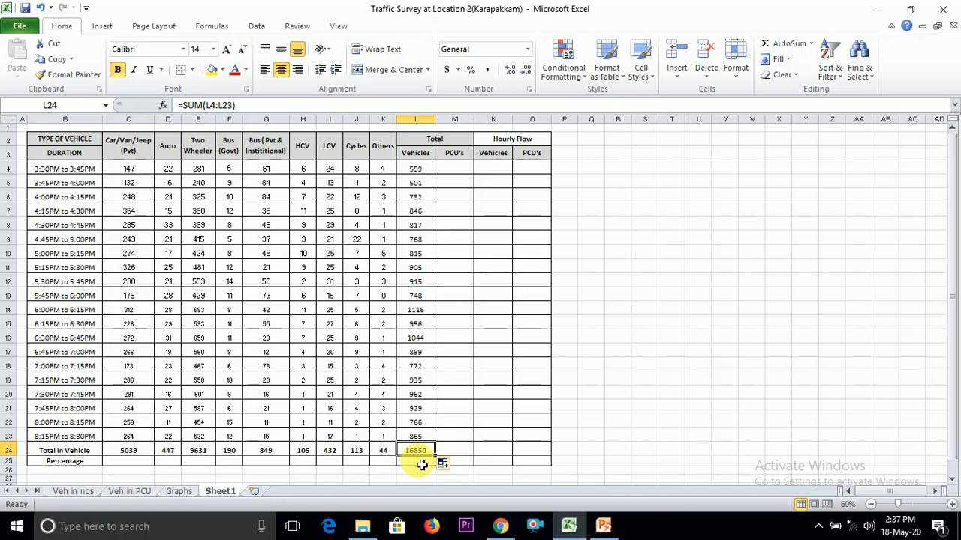
{"action": "left_click", "coordinate": [146, 464]}
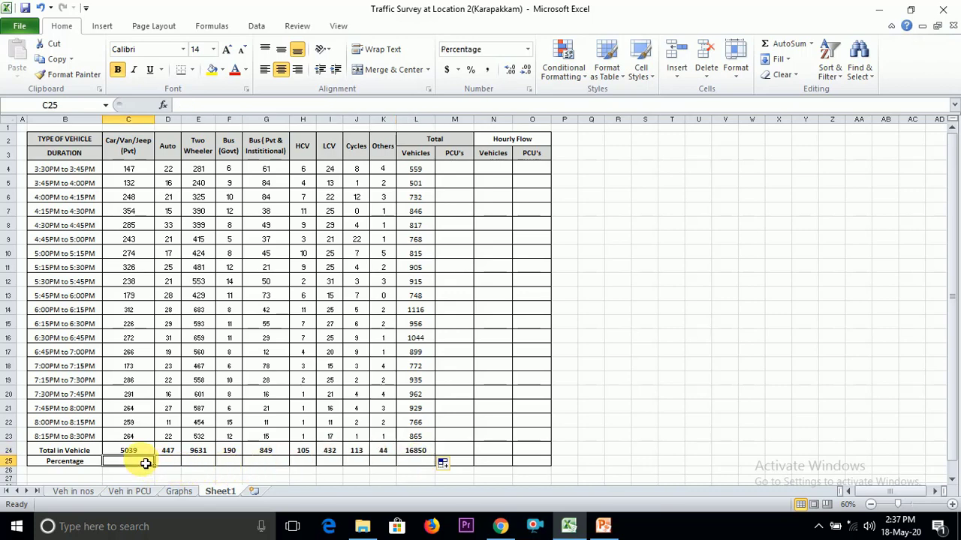
{"action": "scroll", "coordinate": [146, 464], "scroll_direction": "up", "scroll_amount": 2}
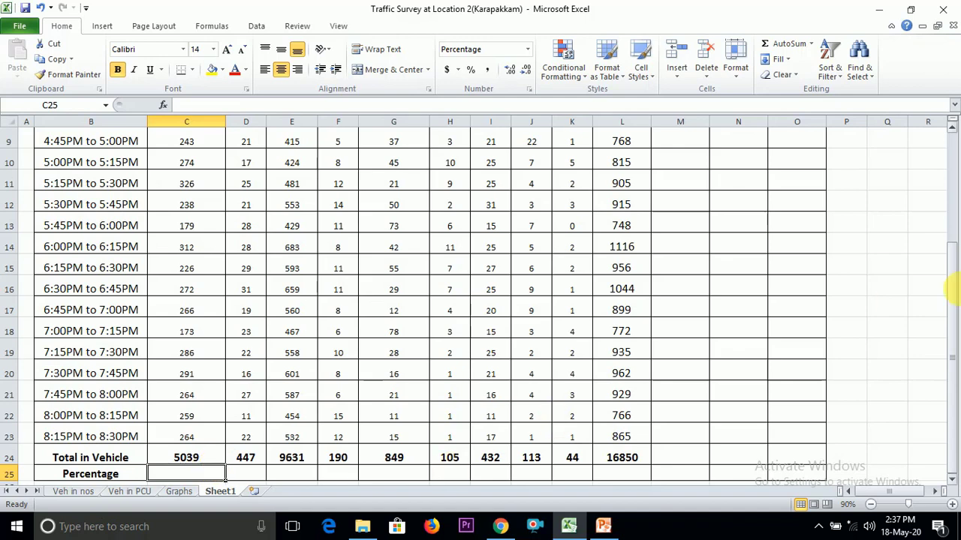
{"action": "left_click_drag", "start_coordinate": [957, 303], "coordinate": [954, 290]}
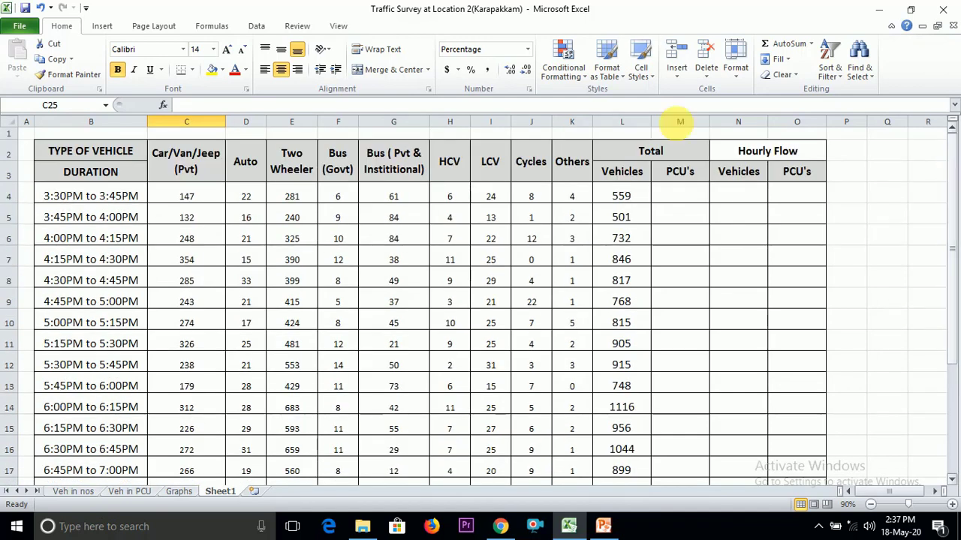
{"action": "left_click", "coordinate": [193, 172]}
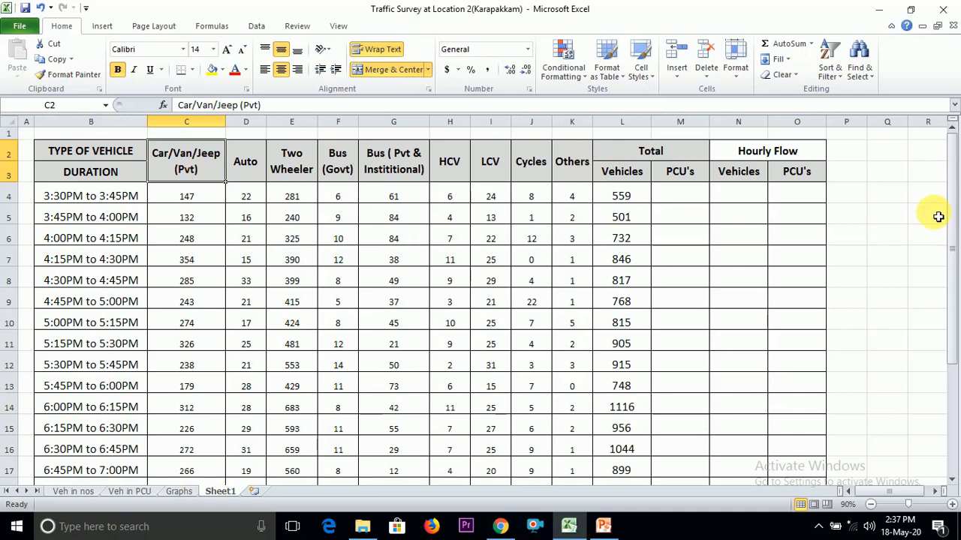
{"action": "left_click_drag", "start_coordinate": [952, 213], "coordinate": [944, 368]}
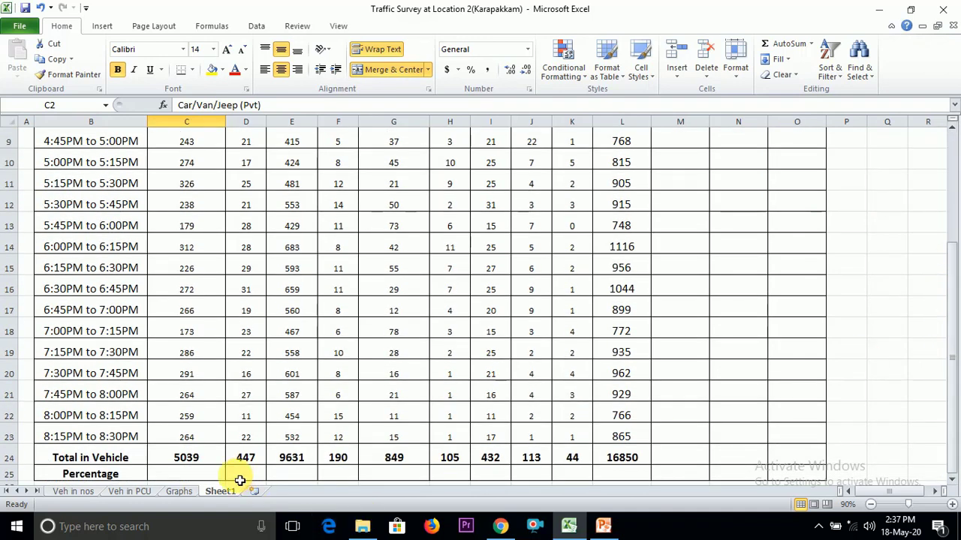
Calculate the Car/Van/Jeep share of all vehicles in C25 with the formula =C24/L24
{"action": "left_click", "coordinate": [217, 476]}
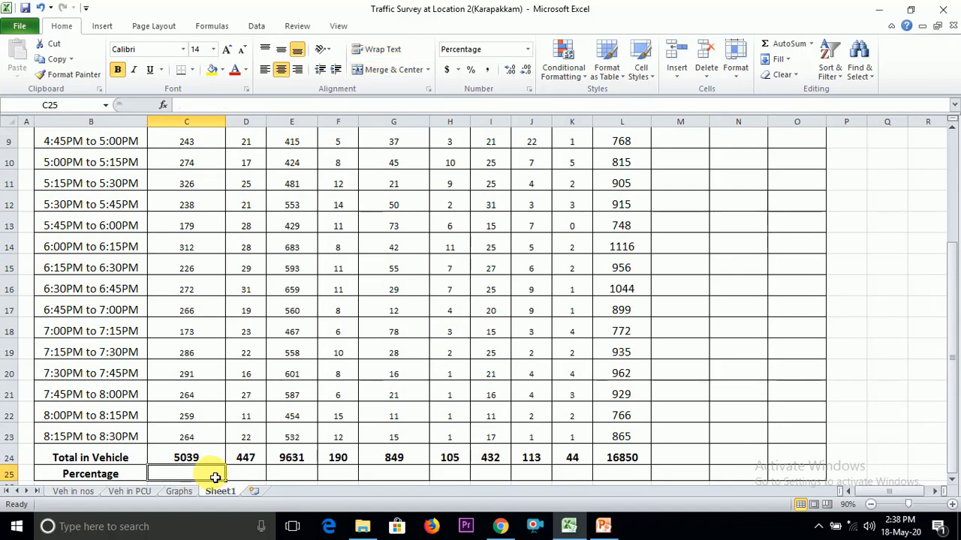
{"action": "type", "text": "="}
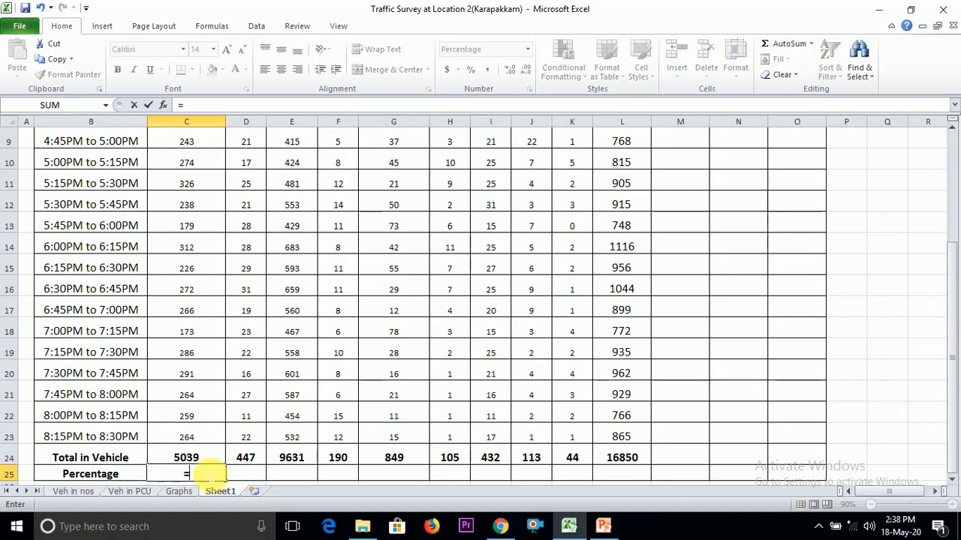
{"action": "left_click", "coordinate": [209, 461]}
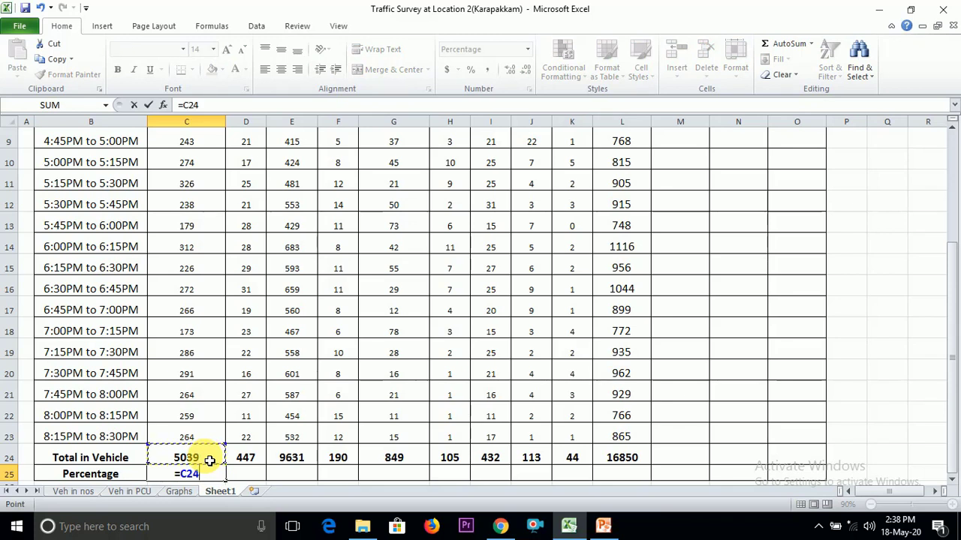
{"action": "type", "text": "/"}
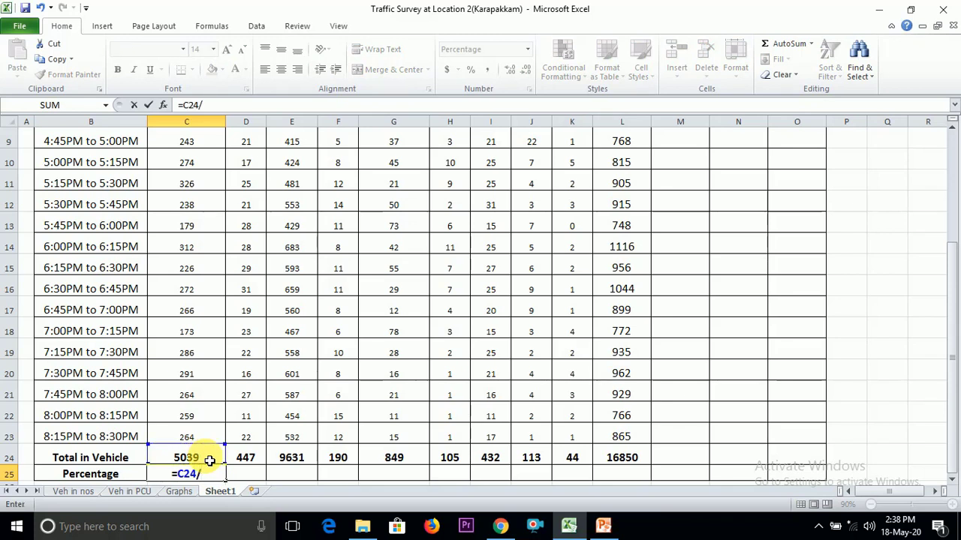
{"action": "left_click", "coordinate": [637, 458]}
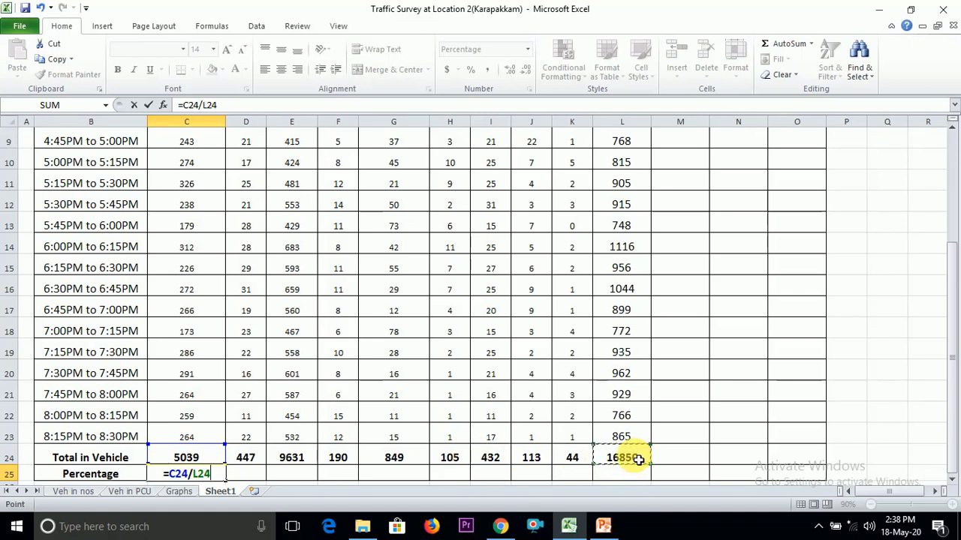
{"action": "key", "text": "Return"}
{"action": "key", "text": "Up"}
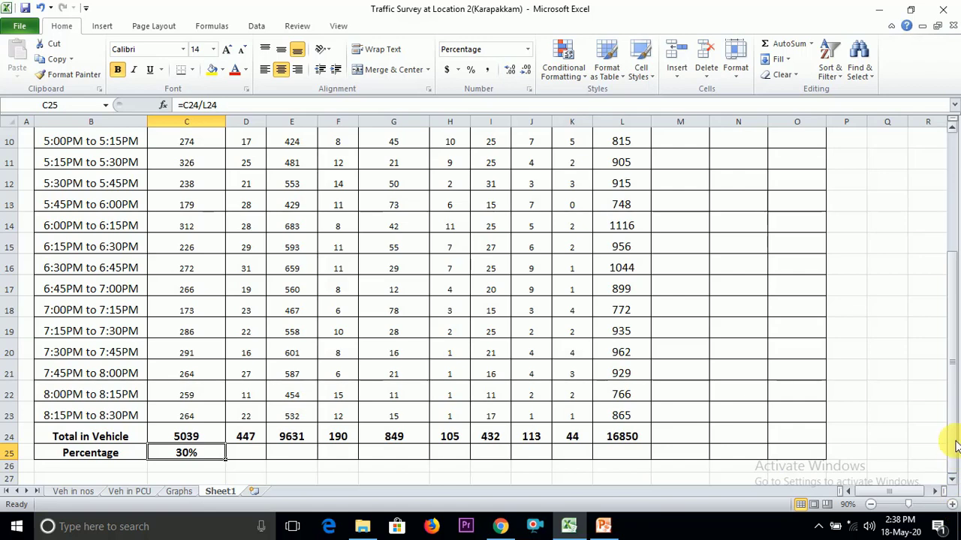
{"action": "left_click_drag", "start_coordinate": [952, 437], "coordinate": [955, 323]}
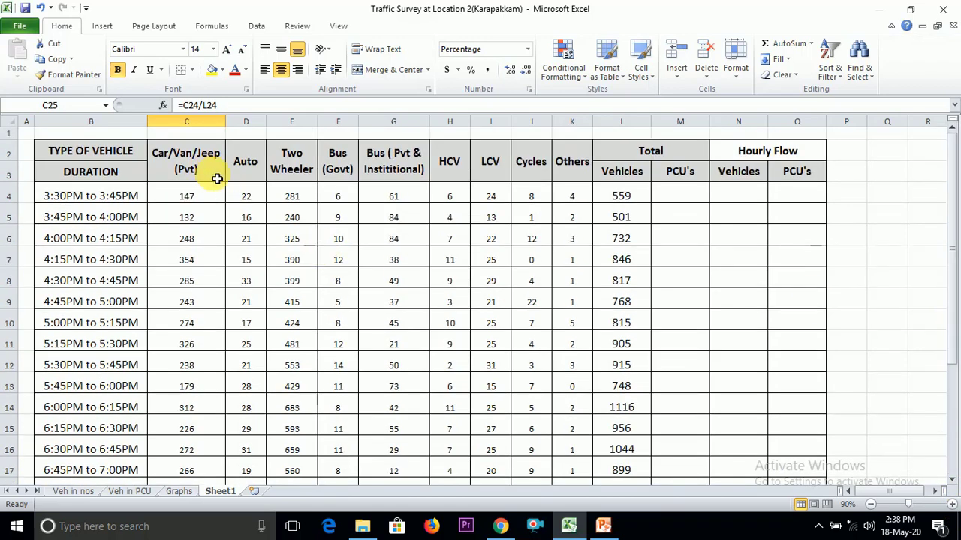
Calculate the Auto share of all vehicles in D25 with the formula =D24/L24
{"action": "left_click", "coordinate": [250, 176]}
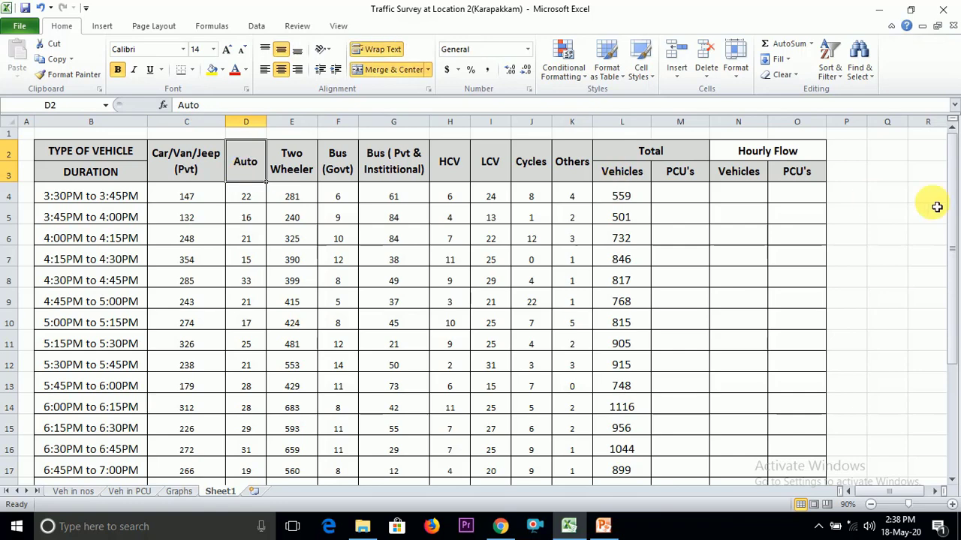
{"action": "scroll", "coordinate": [938, 203], "scroll_direction": "down", "scroll_amount": 4}
{"action": "left_click", "coordinate": [259, 410]}
{"action": "type", "text": "="}
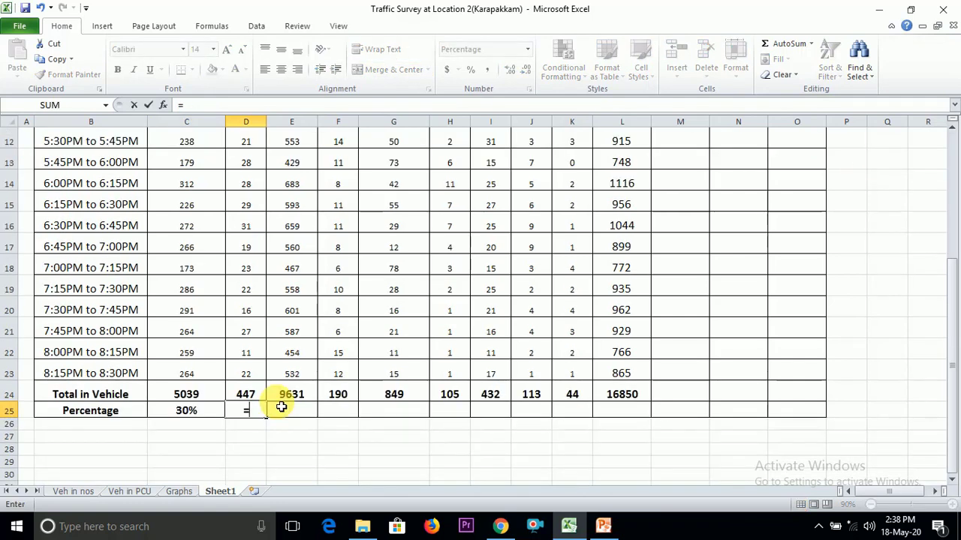
{"action": "left_click", "coordinate": [261, 395]}
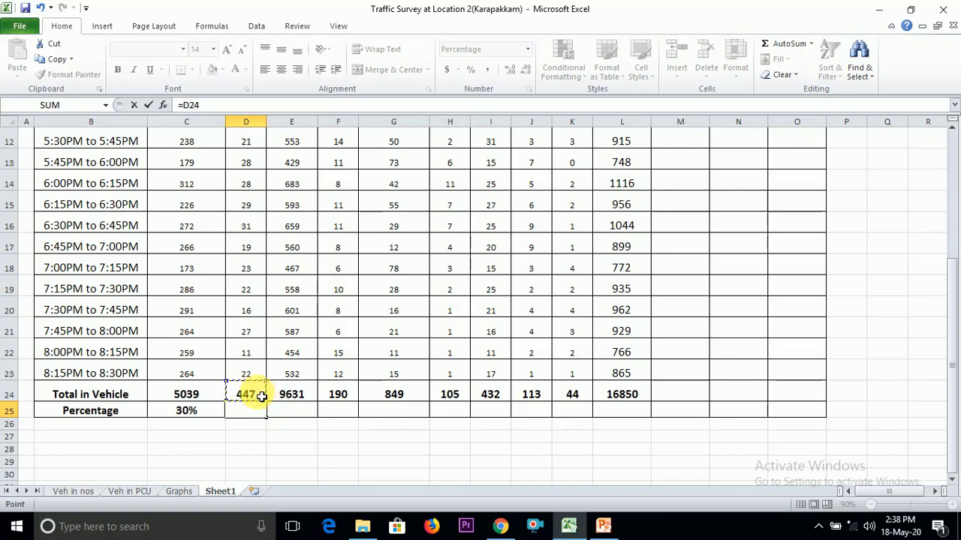
{"action": "type", "text": "/"}
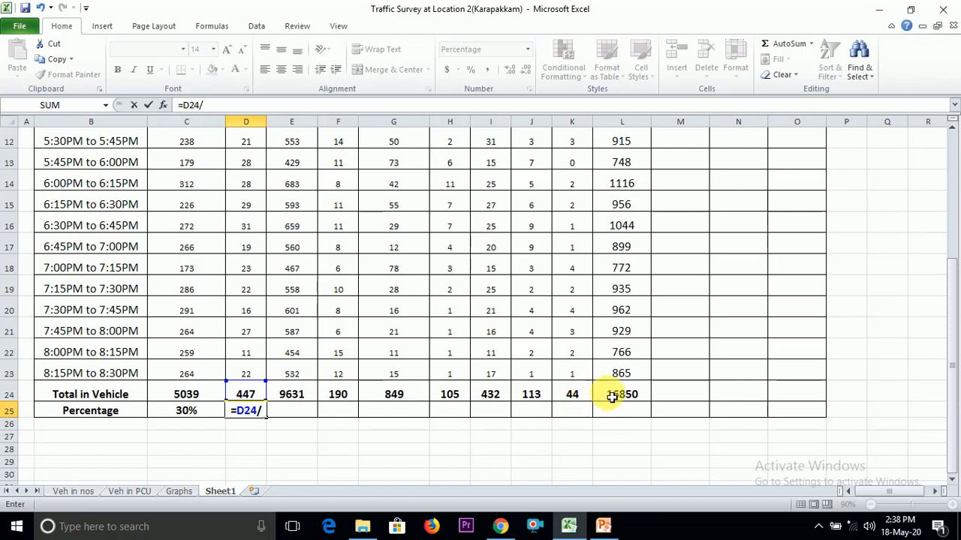
{"action": "left_click", "coordinate": [637, 394]}
{"action": "key", "text": "Return"}
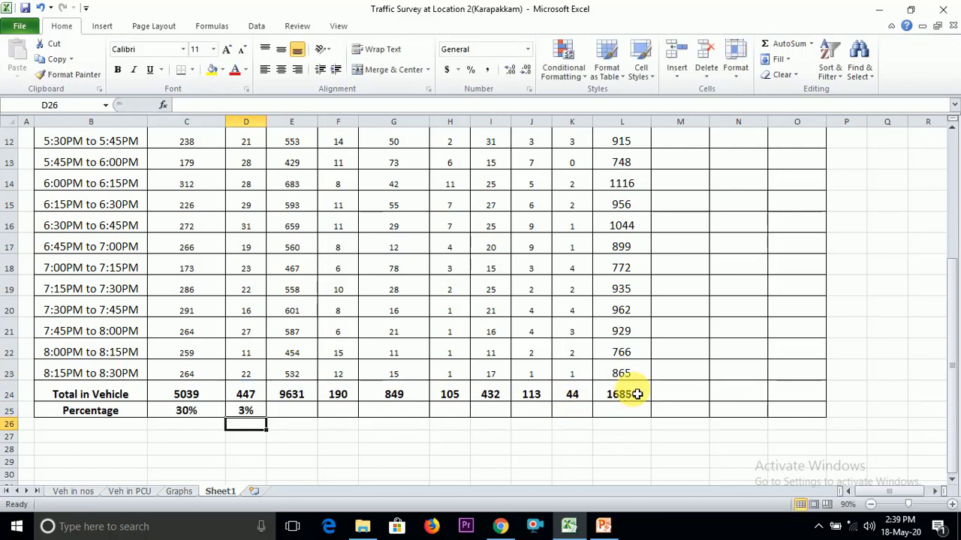
Lock the overall total in D25's formula as $L$24, fill it across the Percentage row to L25, and check the formula in L25
{"action": "left_click", "coordinate": [256, 412]}
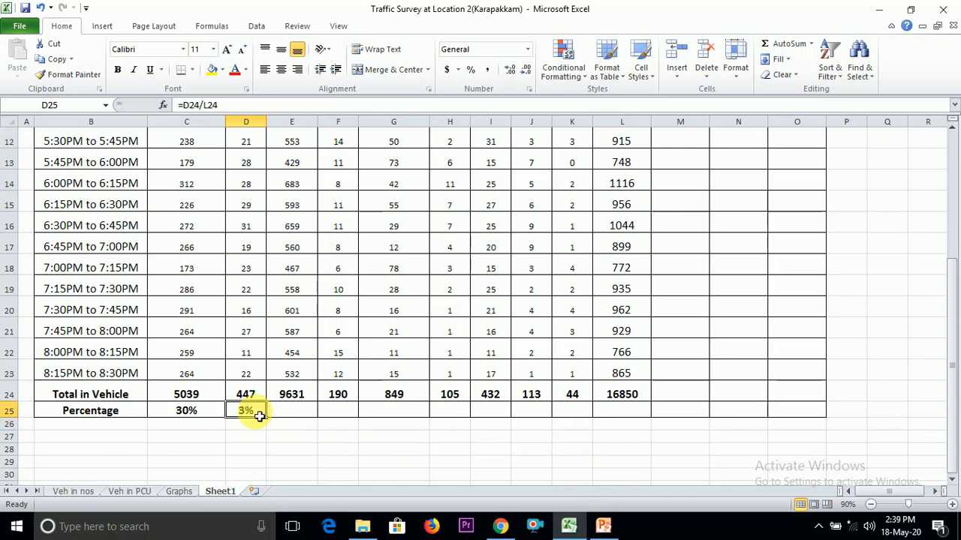
{"action": "left_click_drag", "start_coordinate": [274, 423], "coordinate": [622, 414]}
{"action": "left_click", "coordinate": [490, 449]}
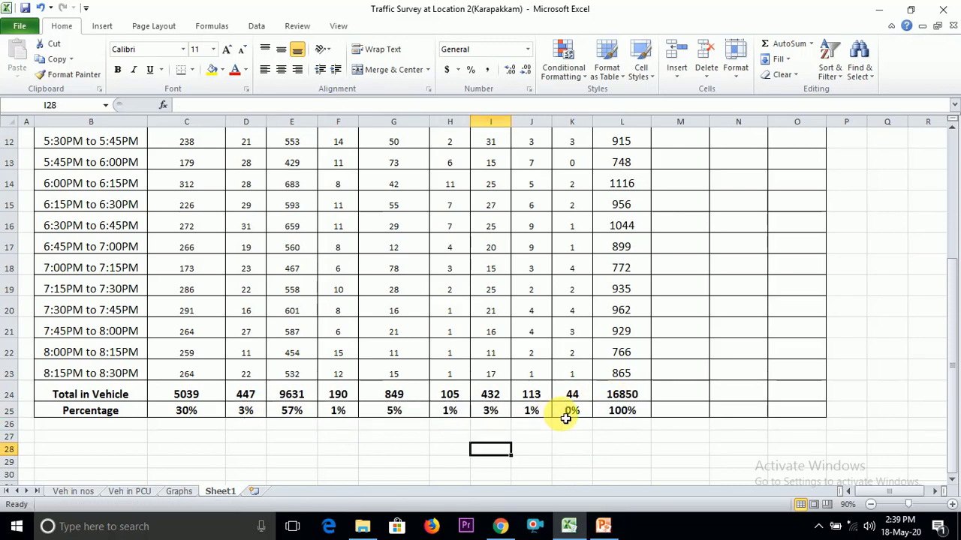
{"action": "left_click", "coordinate": [621, 413]}
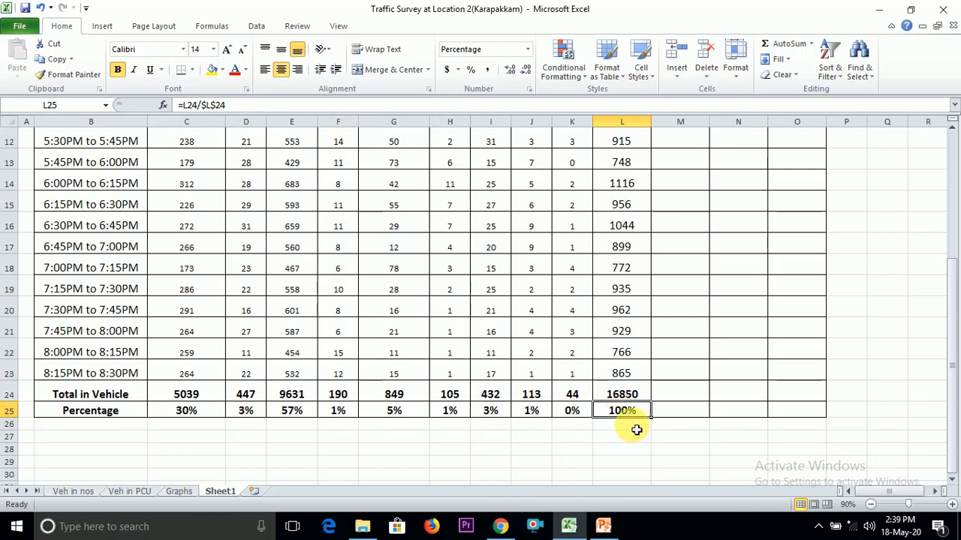
{"action": "key", "text": "F2"}
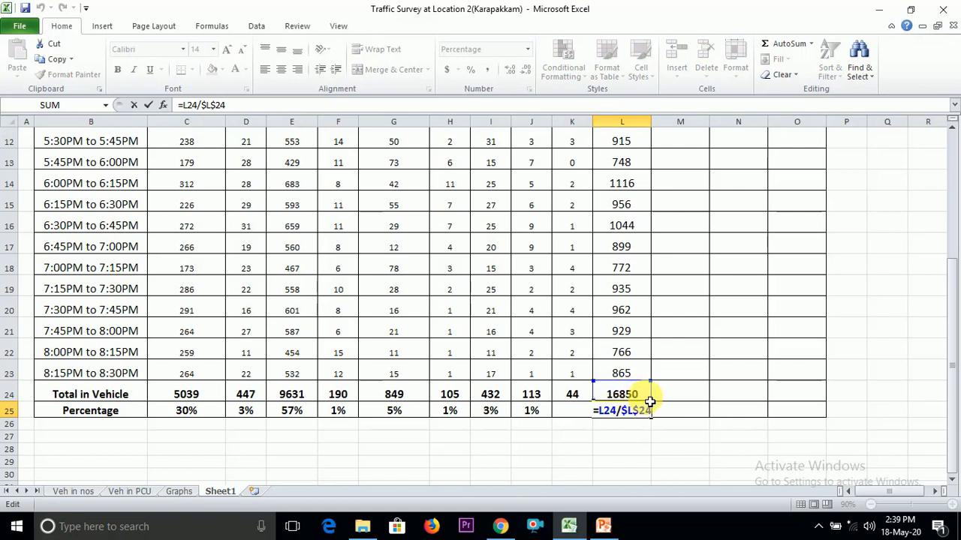
{"action": "key", "text": "ctrl+Return"}
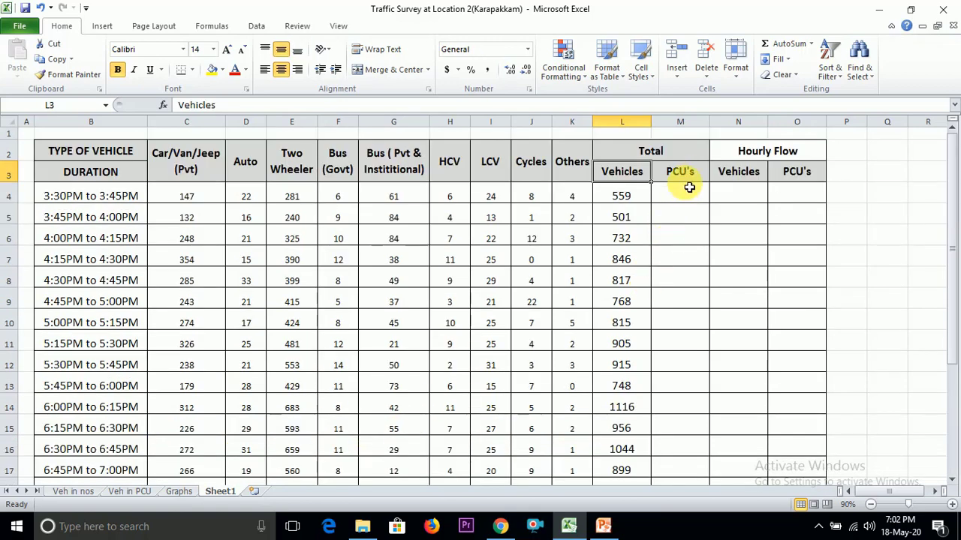
Insert a blank column between the Car/Van/Jeep and Auto columns
{"action": "left_click", "coordinate": [695, 176]}
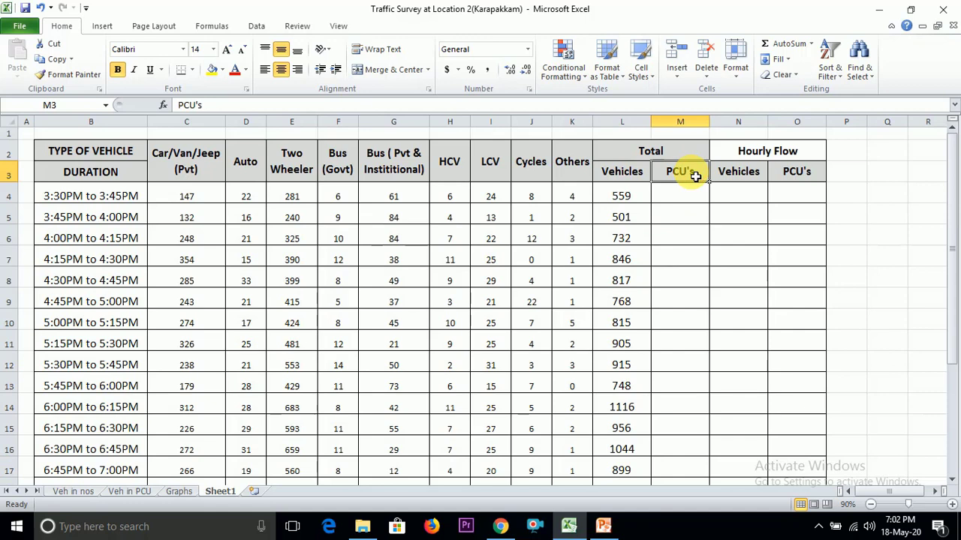
{"action": "left_click", "coordinate": [205, 169]}
{"action": "left_click", "coordinate": [262, 173]}
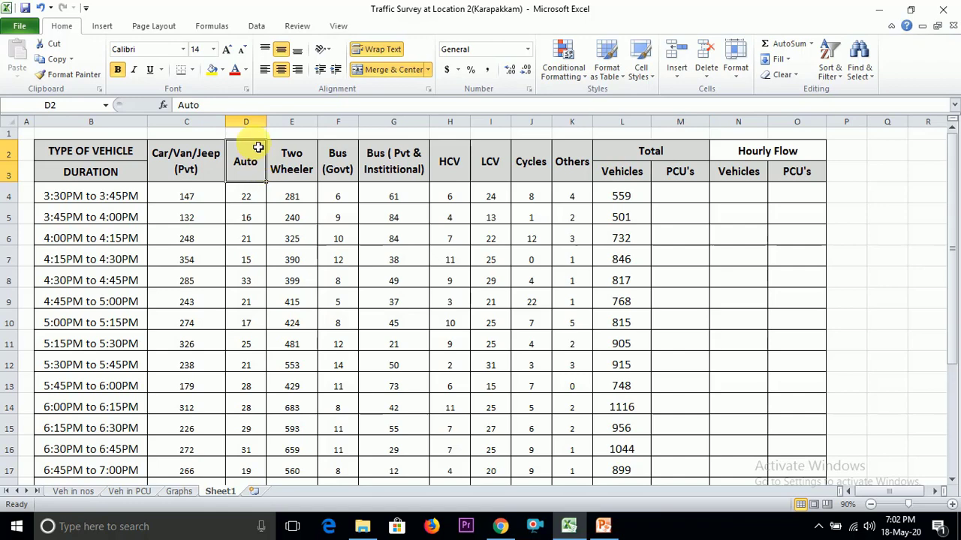
{"action": "left_click", "coordinate": [249, 122]}
{"action": "right_click", "coordinate": [248, 123]}
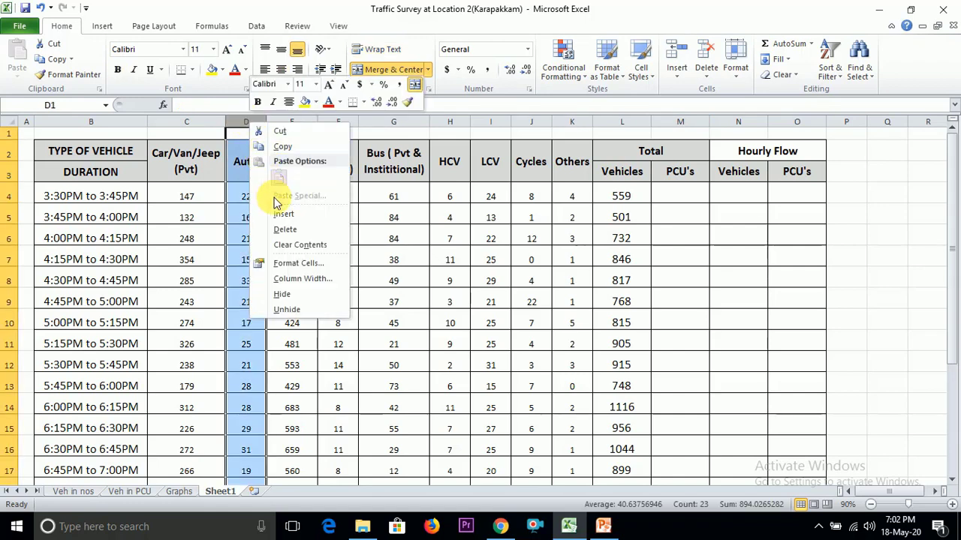
{"action": "left_click", "coordinate": [284, 216]}
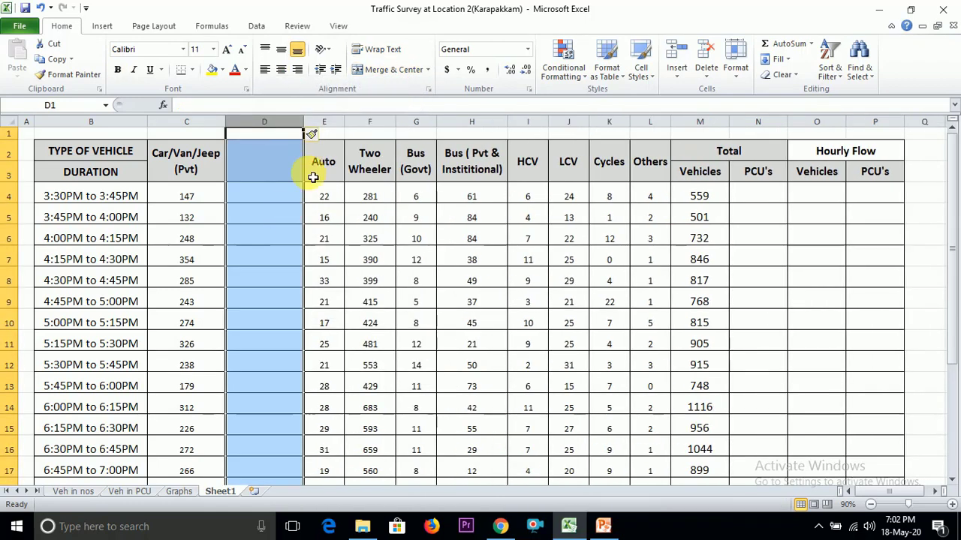
Insert a blank column before the Two Wheeler column and another before the Bus (Govt) column
{"action": "left_click", "coordinate": [370, 123]}
{"action": "right_click", "coordinate": [370, 124]}
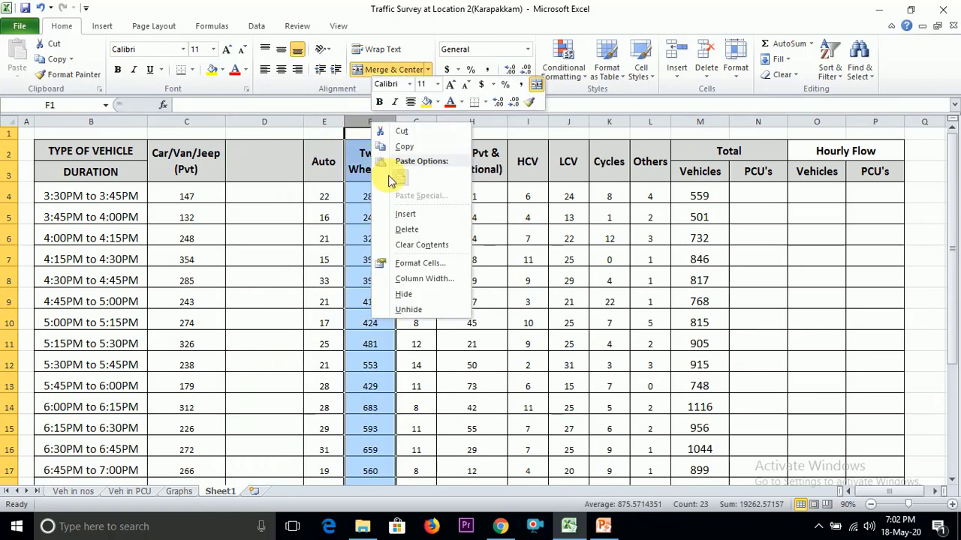
{"action": "left_click", "coordinate": [405, 214]}
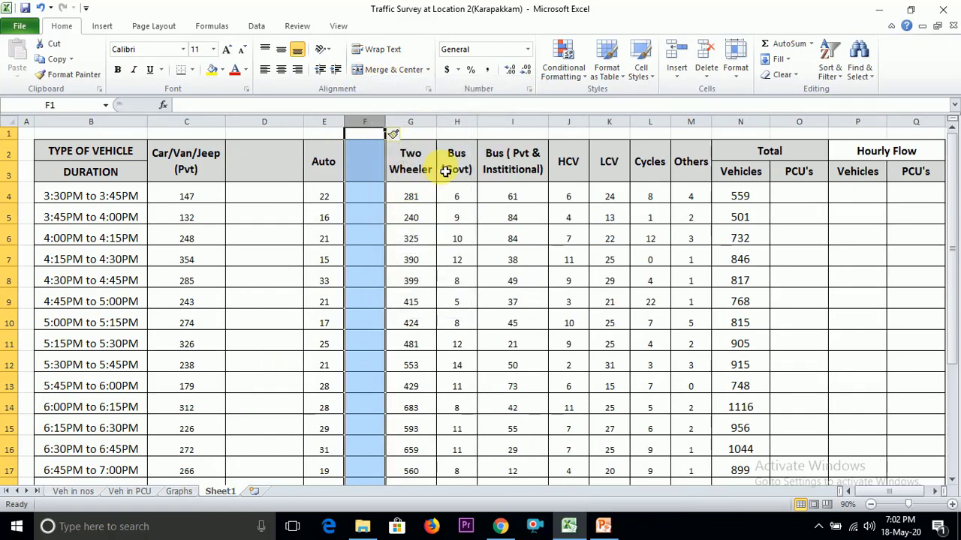
{"action": "left_click", "coordinate": [458, 123]}
{"action": "right_click", "coordinate": [460, 124]}
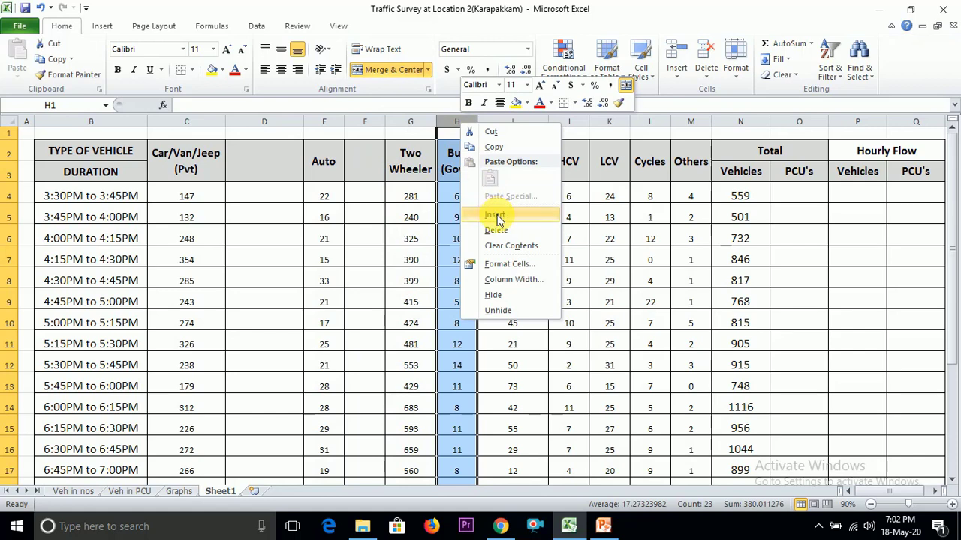
{"action": "left_click", "coordinate": [494, 215]}
Insert a blank column after each remaining vehicle type, from Bus (Govt) through Others
{"action": "left_click", "coordinate": [564, 124]}
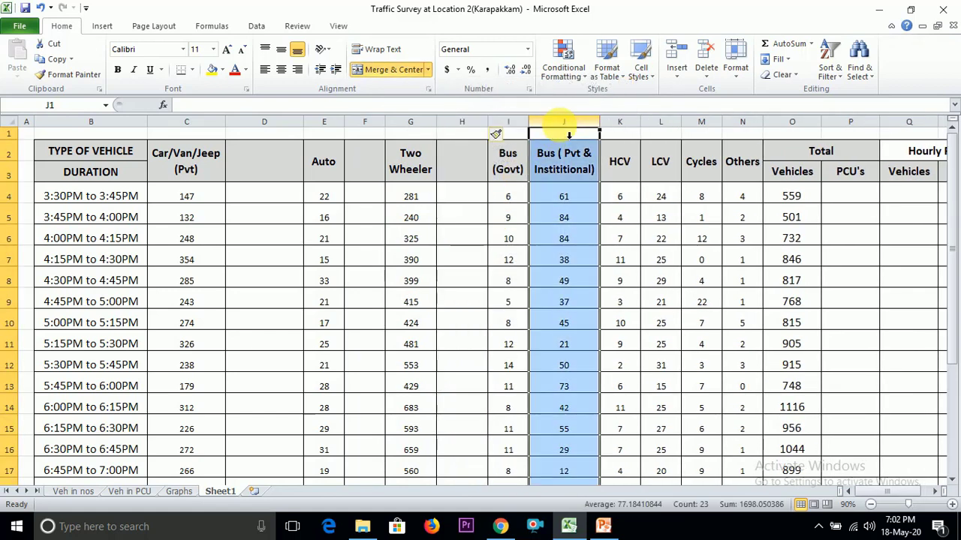
{"action": "right_click", "coordinate": [564, 124]}
{"action": "left_click", "coordinate": [598, 218]}
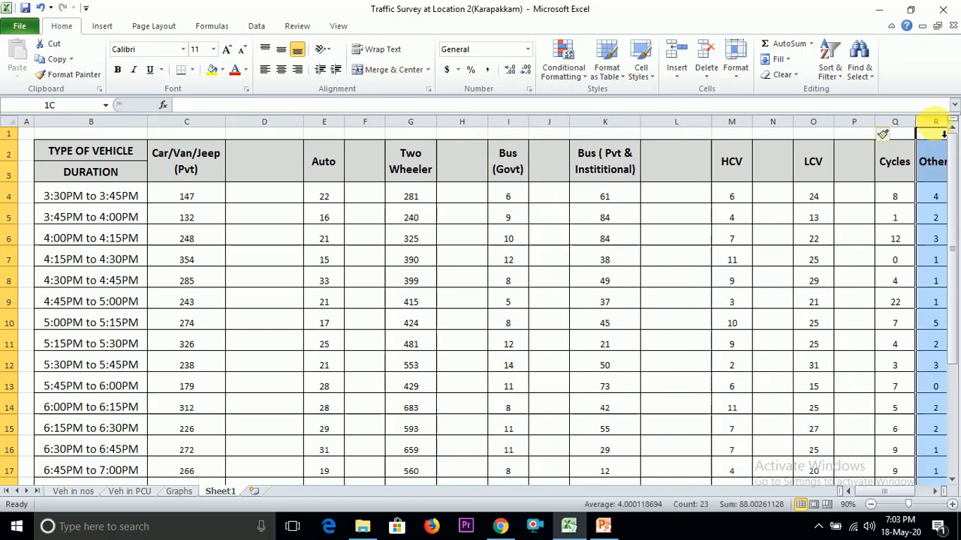
{"action": "scroll", "coordinate": [943, 133], "scroll_direction": "right", "scroll_amount": 5}
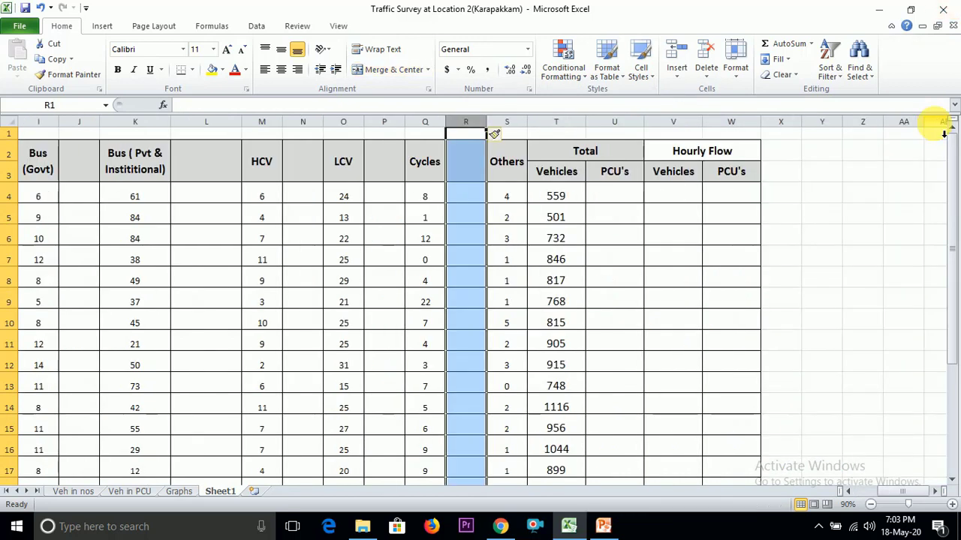
{"action": "left_click", "coordinate": [561, 124]}
{"action": "key", "text": "F4"}
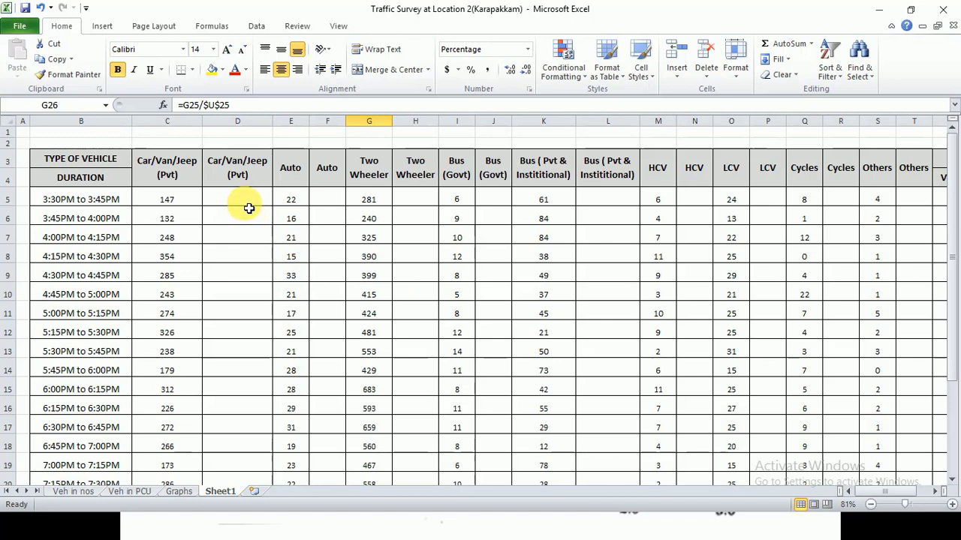
Consult the IRC 106-1990 table of recommended PCU factors by vehicle type in the PowerPoint slide show
{"action": "left_click", "coordinate": [415, 199]}
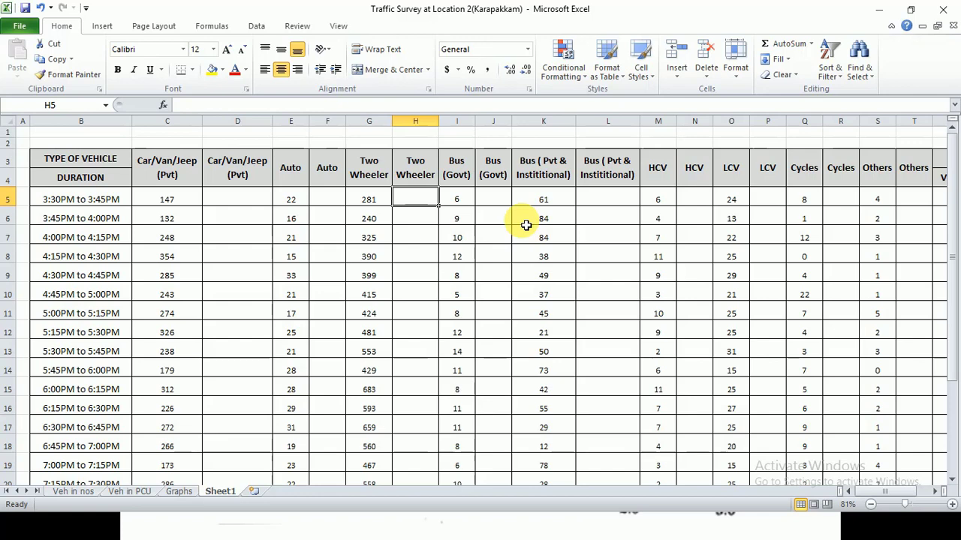
{"action": "key", "text": "alt+Tab"}
{"action": "key", "text": "alt+Tab"}
{"action": "key", "text": "alt+Tab"}
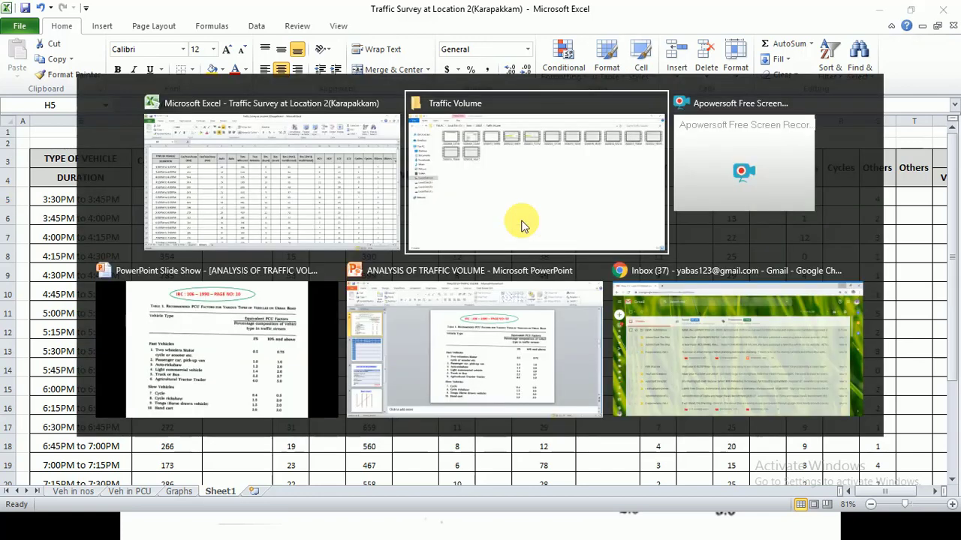
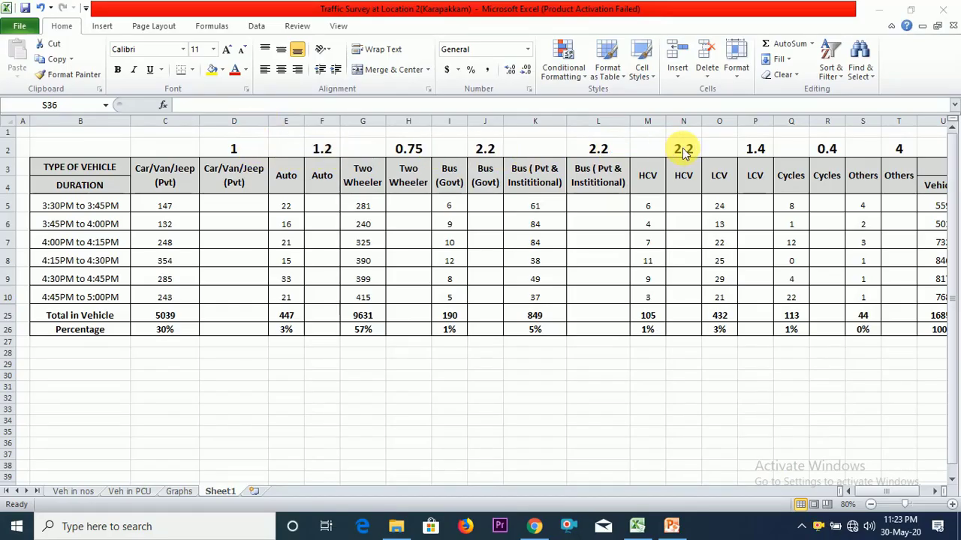
{"action": "key", "text": "alt+Tab"}
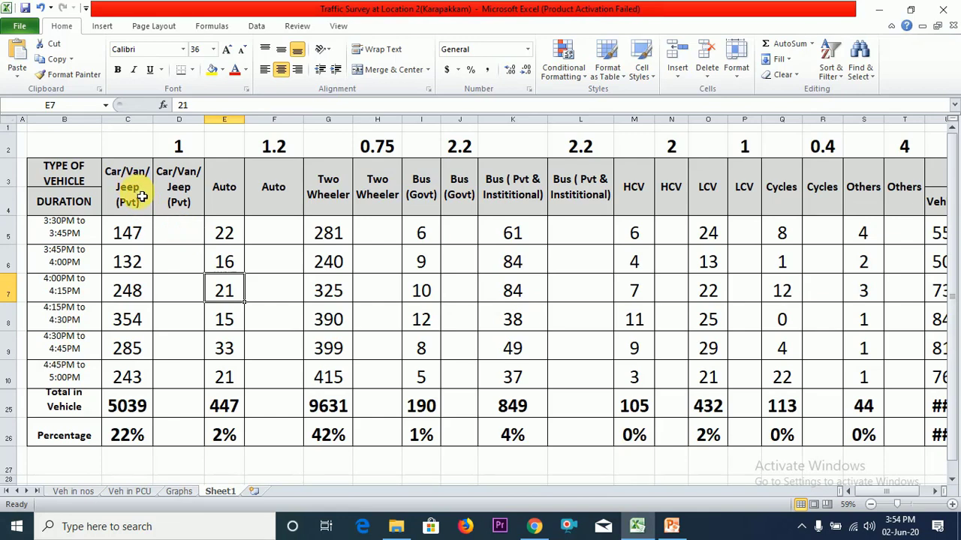
Convert the 3:30PM to 3:45PM Car/Van/Jeep count to PCU in D5 with the formula =C5*D2
{"action": "left_click", "coordinate": [139, 234]}
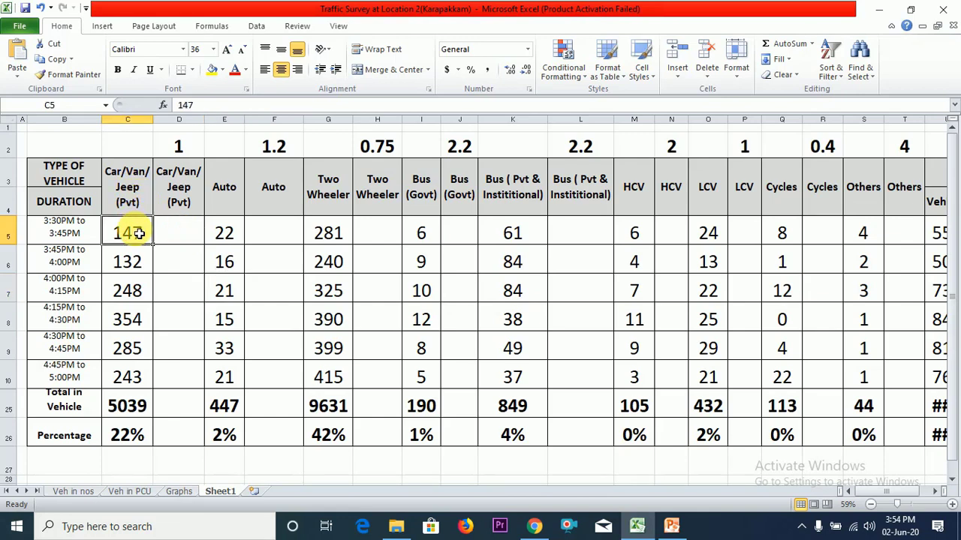
{"action": "left_click", "coordinate": [192, 236]}
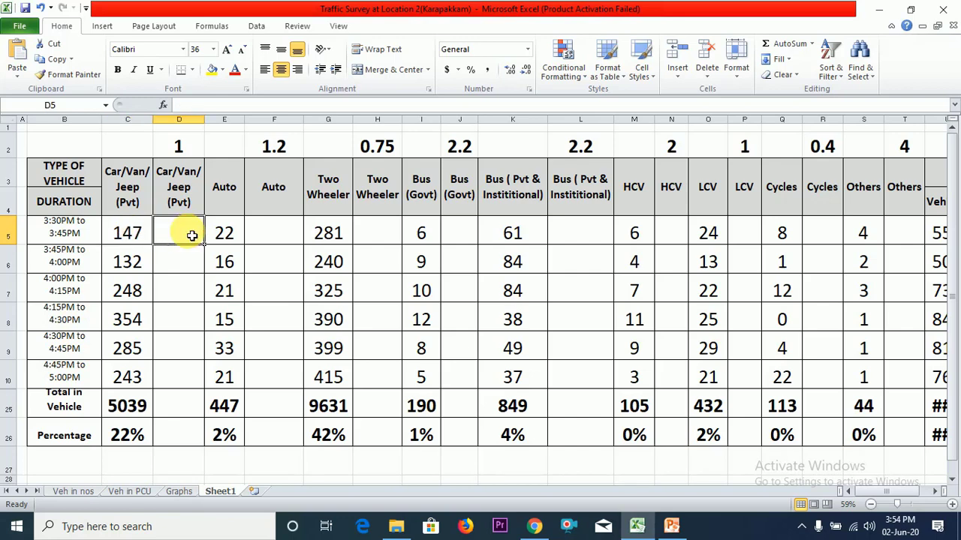
{"action": "type", "text": "="}
{"action": "left_click", "coordinate": [128, 233]}
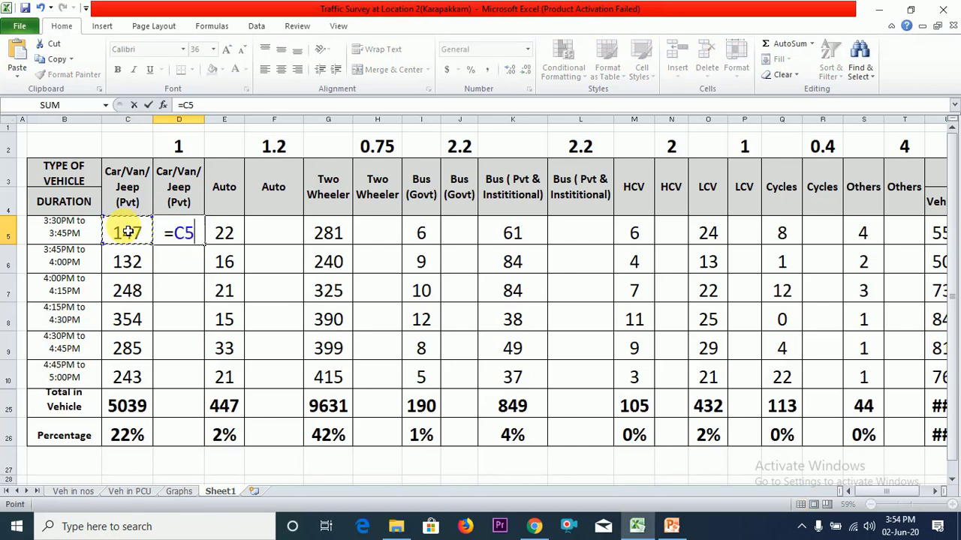
{"action": "type", "text": "*"}
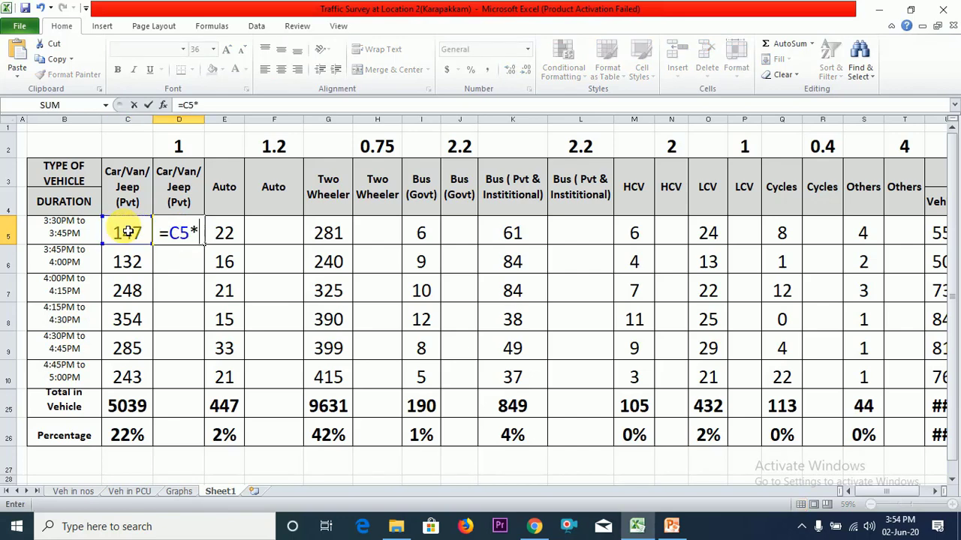
{"action": "left_click", "coordinate": [188, 147]}
{"action": "key", "text": "Return"}
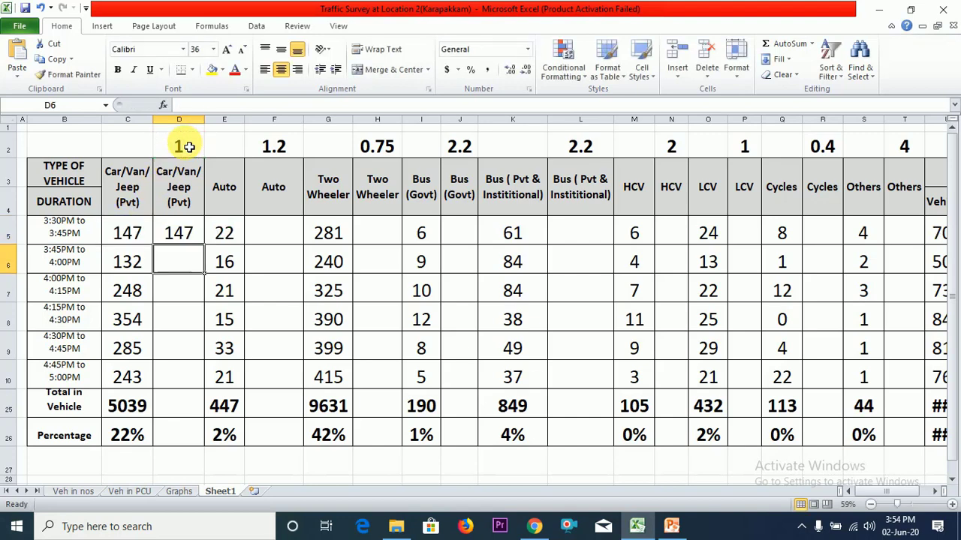
Make the PCU factor reference in D5 absolute as $D$2 and fill the formula down to D10
{"action": "left_click", "coordinate": [187, 238]}
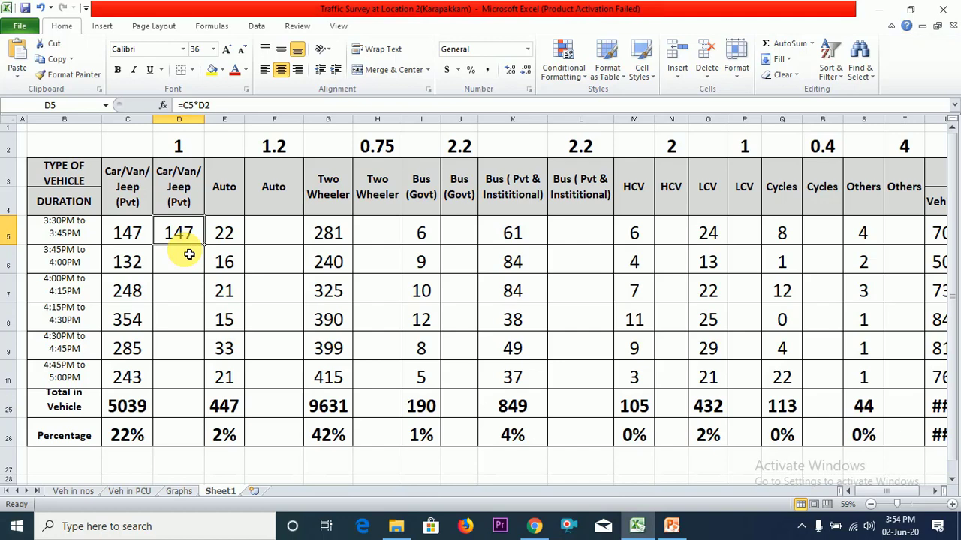
{"action": "key", "text": "F2"}
{"action": "key", "text": "F4"}
{"action": "key", "text": "ctrl+Return"}
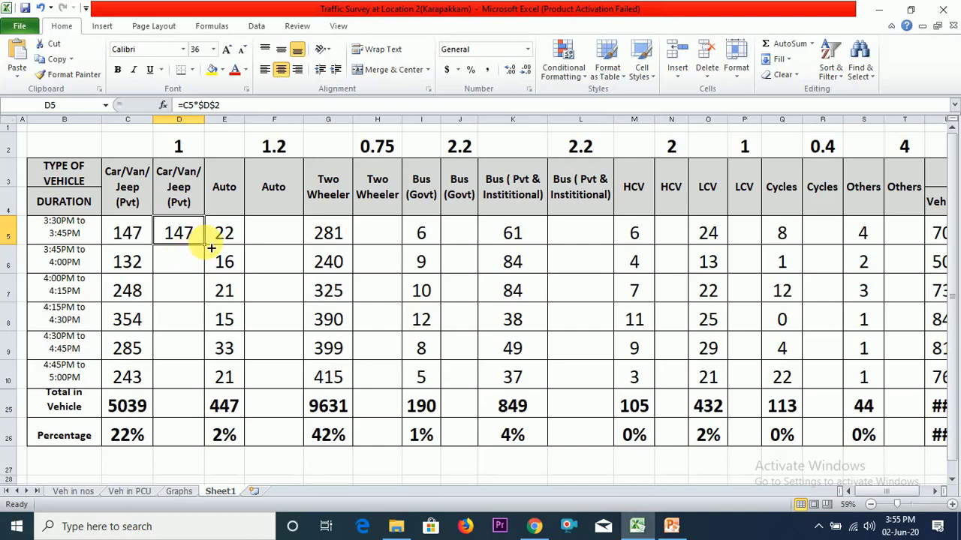
{"action": "left_click_drag", "start_coordinate": [208, 249], "coordinate": [184, 383]}
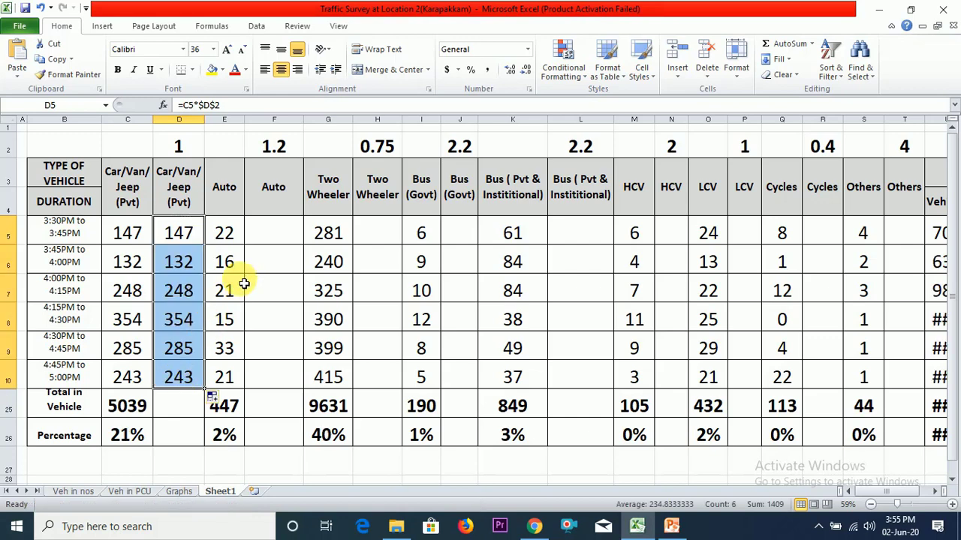
Convert the Auto counts to PCU in F5 with the formula =E5*$F$2 and fill it down to F10
{"action": "left_click", "coordinate": [277, 235]}
{"action": "type", "text": "="}
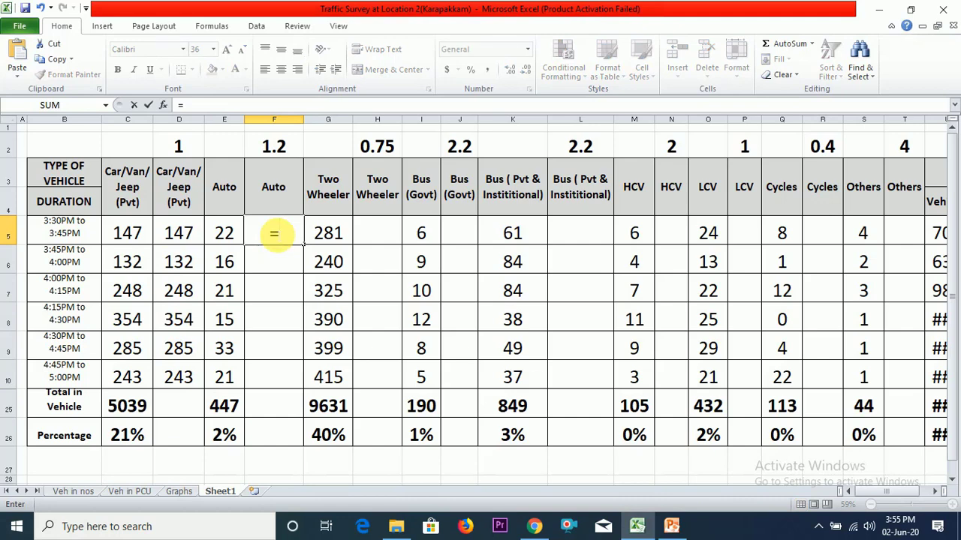
{"action": "left_click", "coordinate": [235, 237]}
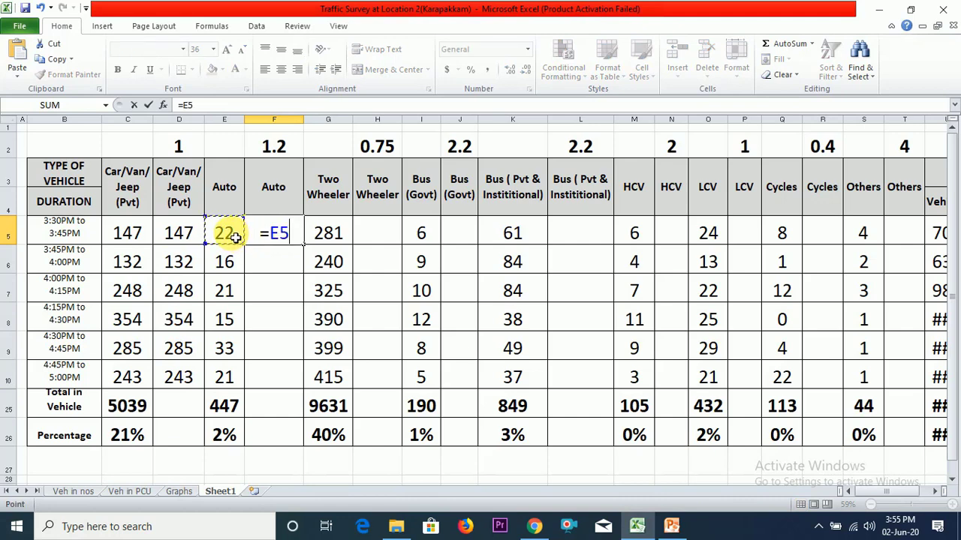
{"action": "type", "text": "*"}
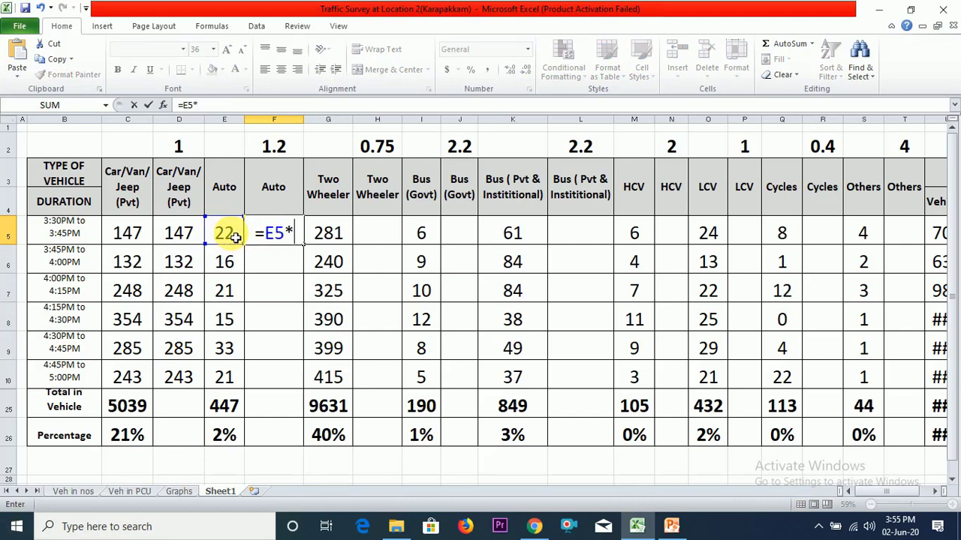
{"action": "left_click", "coordinate": [289, 147]}
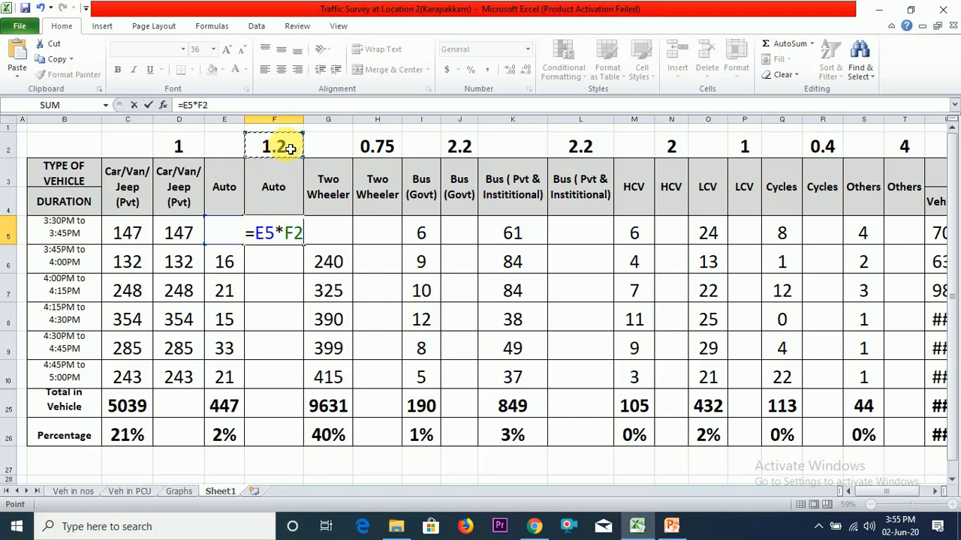
{"action": "key", "text": "Return"}
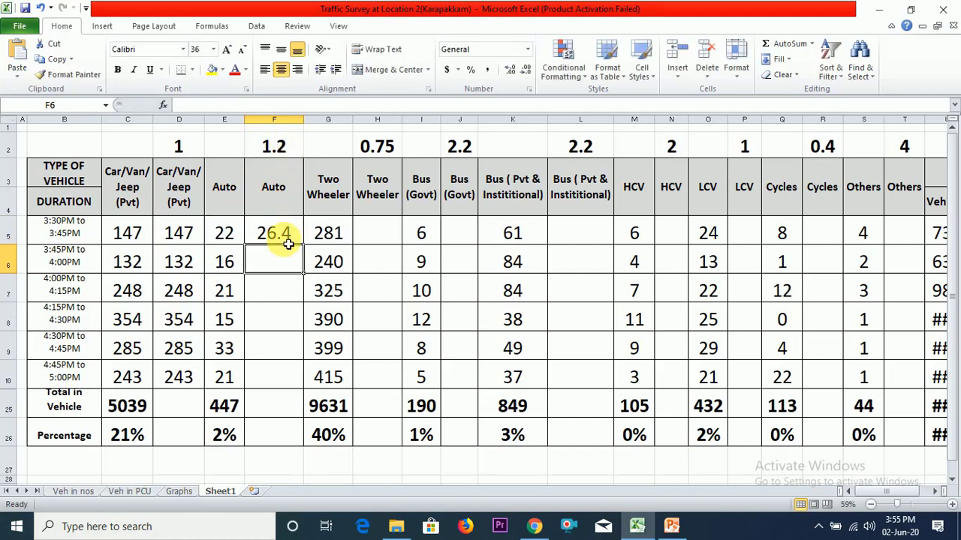
{"action": "left_click", "coordinate": [289, 237]}
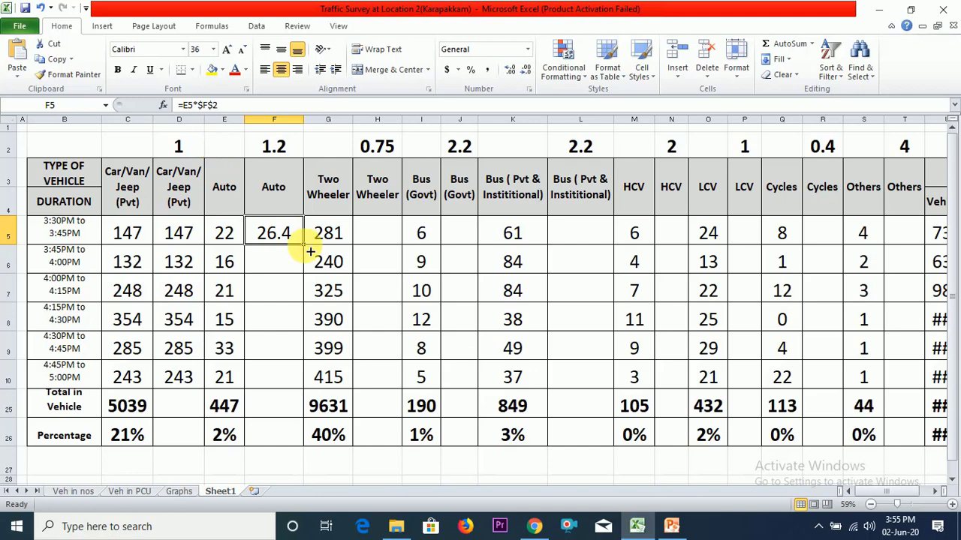
{"action": "left_click_drag", "start_coordinate": [307, 249], "coordinate": [288, 382]}
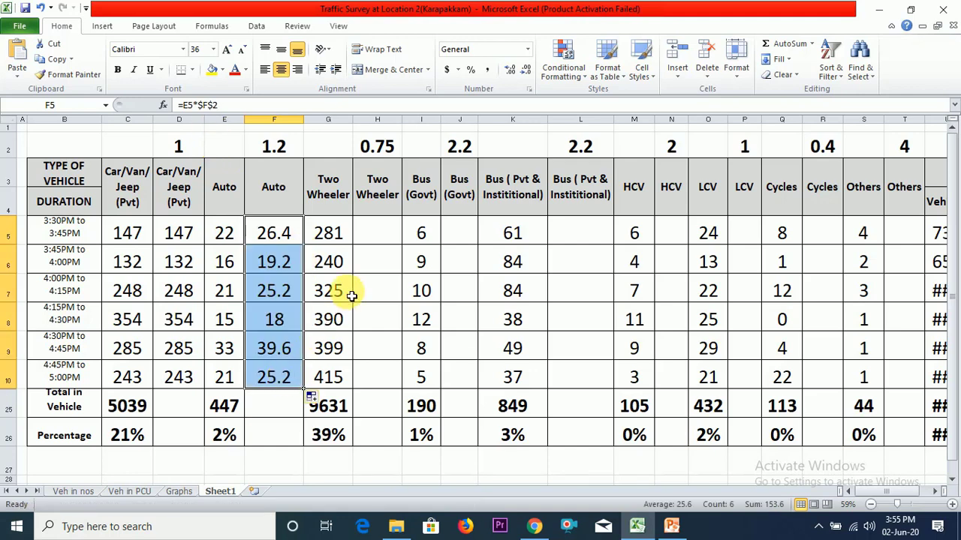
Convert the Two Wheeler counts to PCU in H5 with the formula =G5*$H$2 and fill it down to H10
{"action": "left_click", "coordinate": [381, 234]}
{"action": "type", "text": "="}
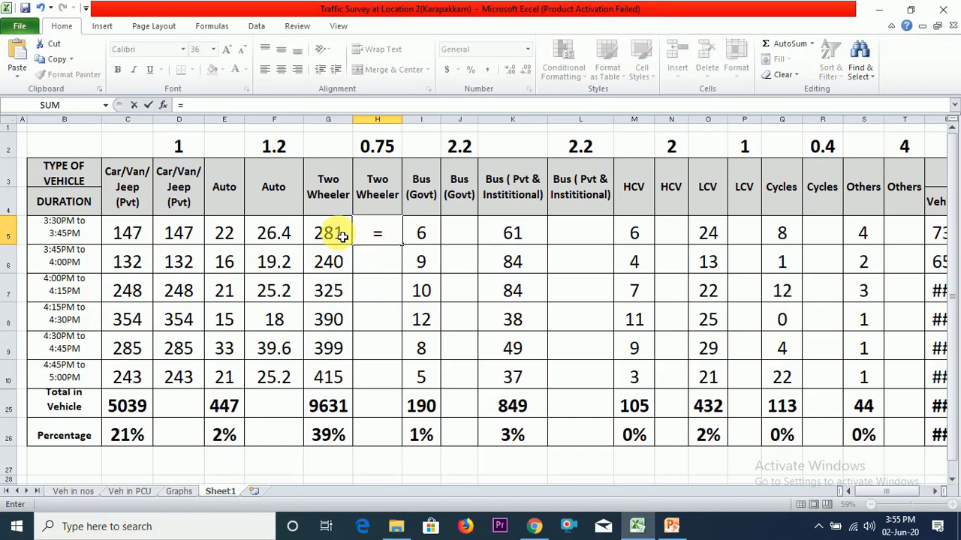
{"action": "left_click", "coordinate": [341, 236]}
{"action": "type", "text": "*"}
{"action": "left_click", "coordinate": [377, 147]}
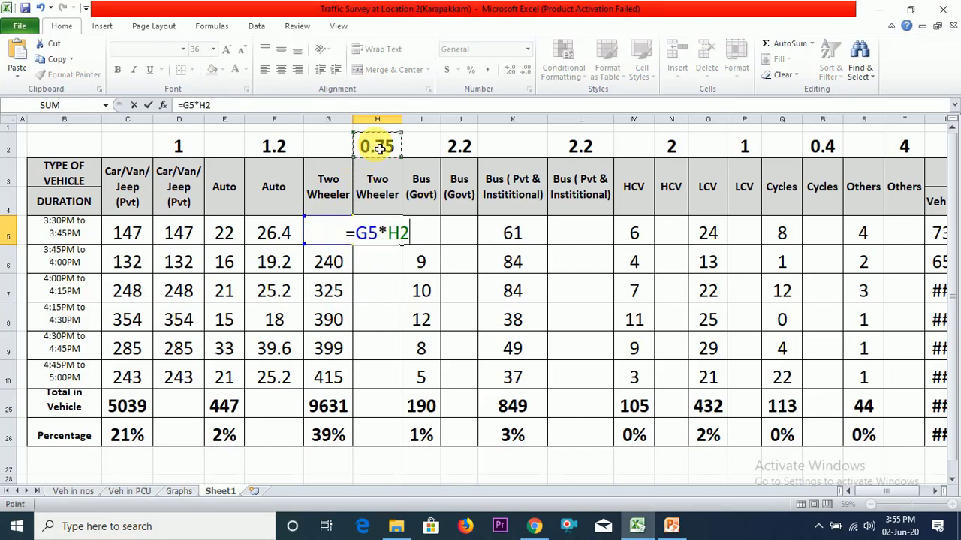
{"action": "key", "text": "Return"}
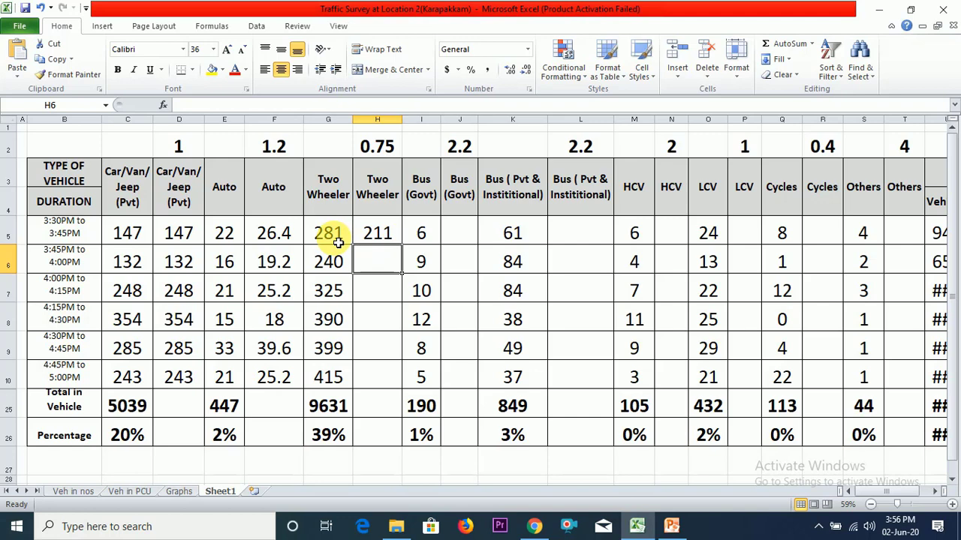
{"action": "left_click", "coordinate": [389, 243]}
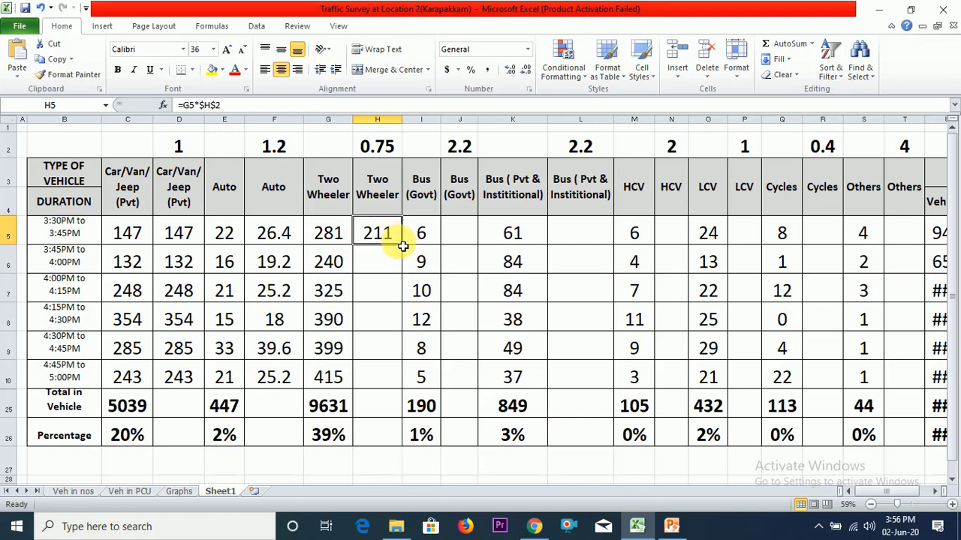
{"action": "left_click_drag", "start_coordinate": [402, 248], "coordinate": [382, 384]}
{"action": "left_click", "coordinate": [462, 236]}
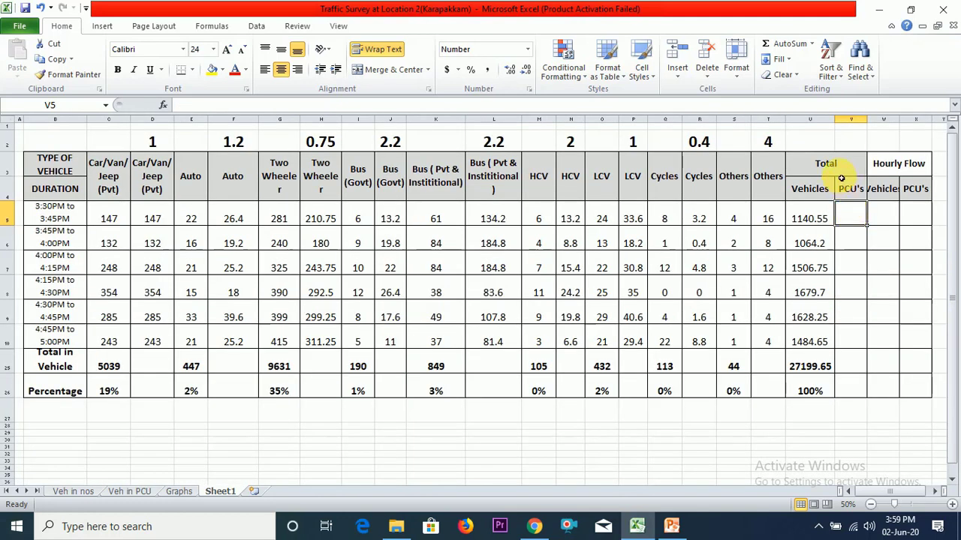
Total the 3:30PM to 3:45PM PCU values of all vehicle types in V5 with =D5+F5+H5+J5+L5+N5+P5+R5+T5
{"action": "left_click_drag", "start_coordinate": [843, 168], "coordinate": [846, 188]}
{"action": "left_click", "coordinate": [851, 191]}
{"action": "left_click", "coordinate": [853, 217]}
{"action": "type", "text": "="}
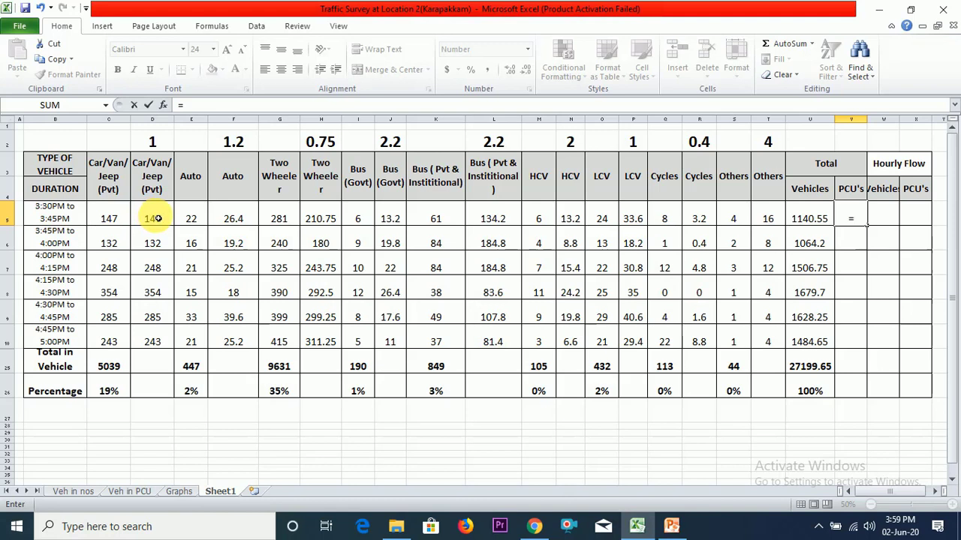
{"action": "left_click", "coordinate": [157, 218]}
{"action": "type", "text": "+"}
{"action": "left_click", "coordinate": [232, 217]}
{"action": "type", "text": "+"}
{"action": "left_click", "coordinate": [325, 217]}
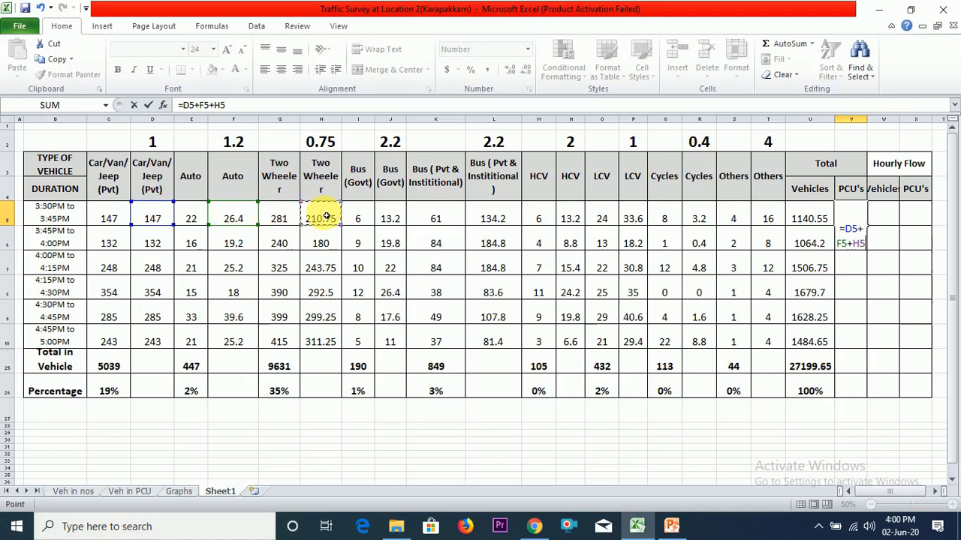
{"action": "type", "text": "+"}
{"action": "left_click", "coordinate": [390, 217]}
{"action": "type", "text": "+"}
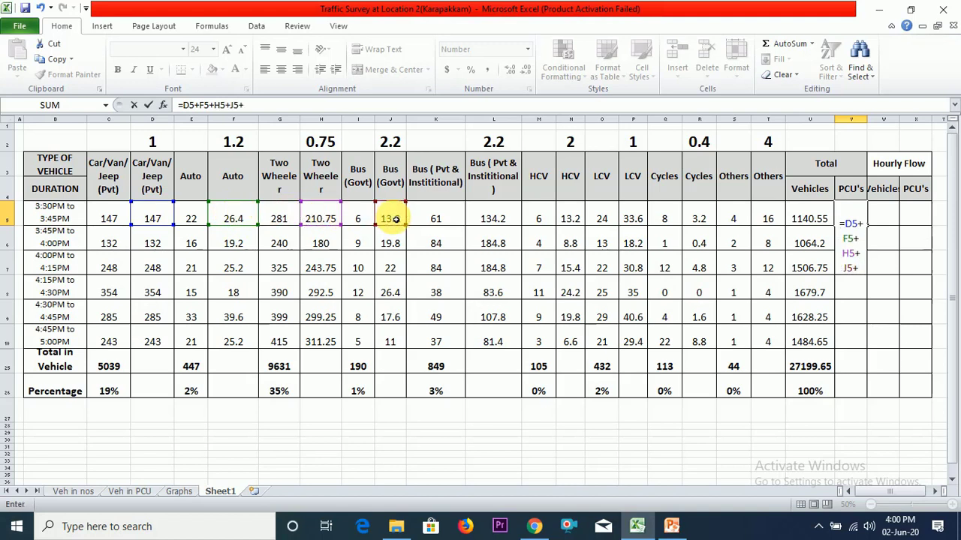
{"action": "left_click", "coordinate": [497, 218]}
{"action": "type", "text": "+"}
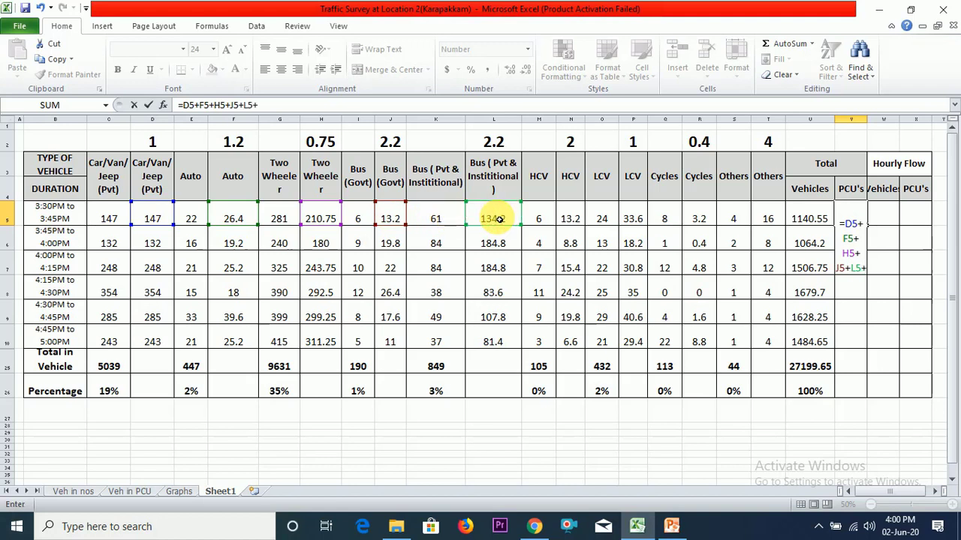
{"action": "left_click", "coordinate": [572, 217]}
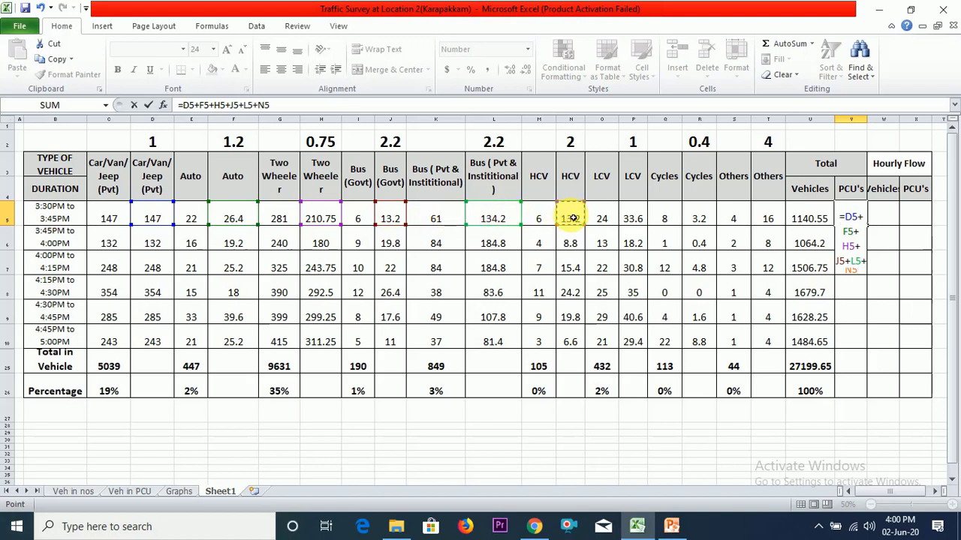
{"action": "type", "text": "+"}
{"action": "left_click", "coordinate": [635, 217]}
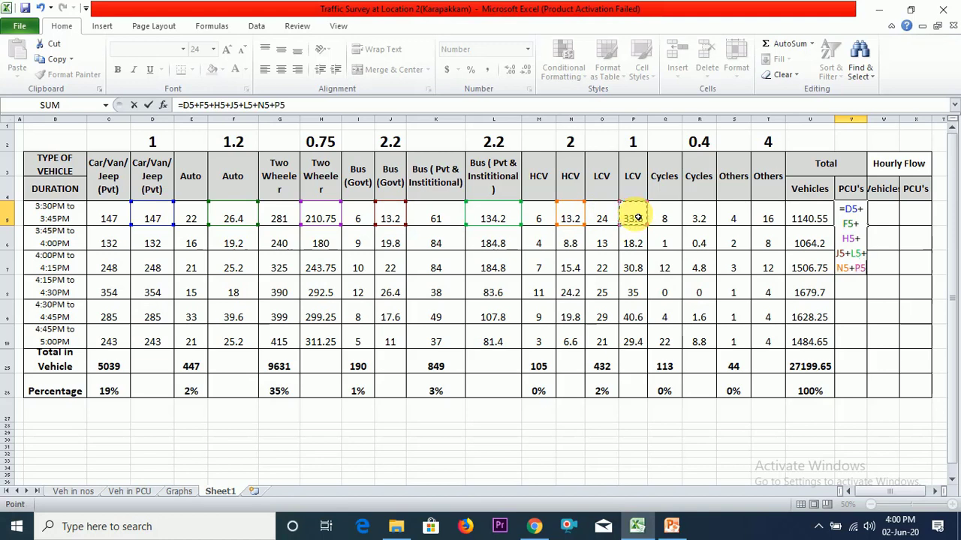
{"action": "type", "text": "+"}
{"action": "left_click", "coordinate": [699, 217]}
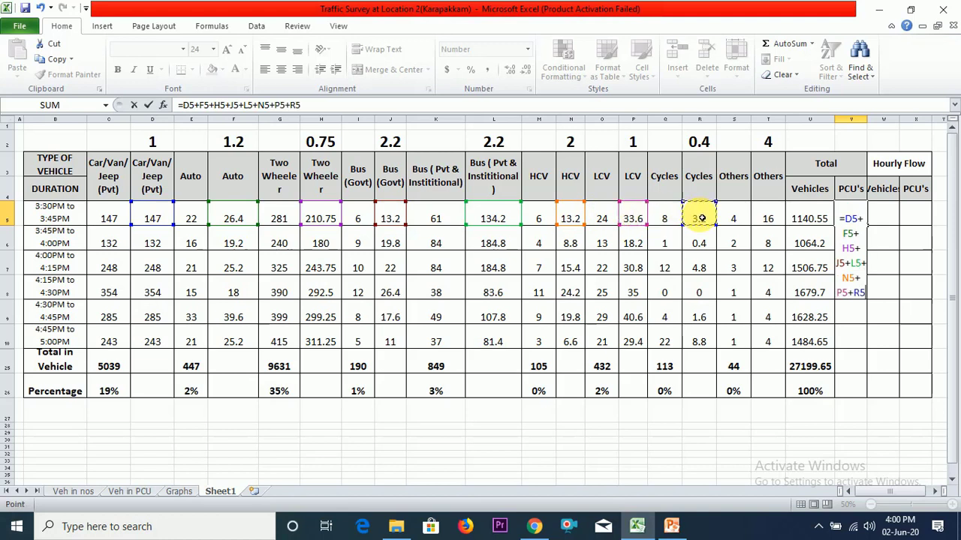
{"action": "type", "text": "+"}
{"action": "left_click", "coordinate": [769, 218]}
{"action": "key", "text": "Return"}
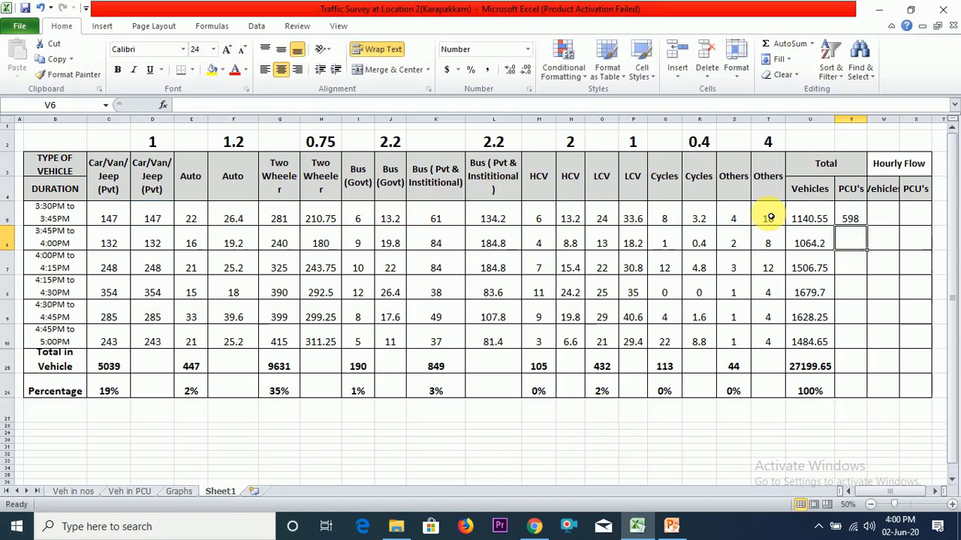
Fill the total PCU formula from V5 down to the 4:45PM to 5:00PM row in V10
{"action": "left_click", "coordinate": [858, 215]}
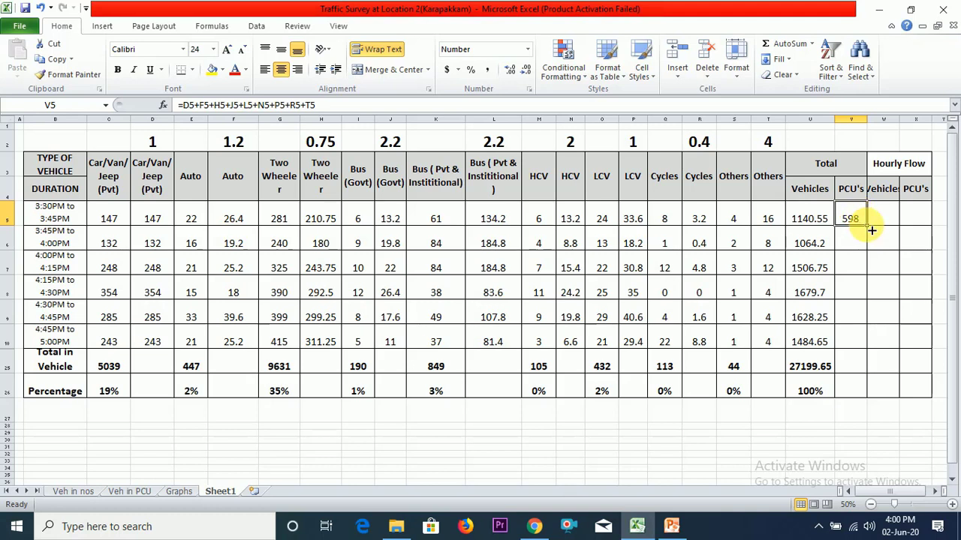
{"action": "left_click_drag", "start_coordinate": [872, 229], "coordinate": [858, 345]}
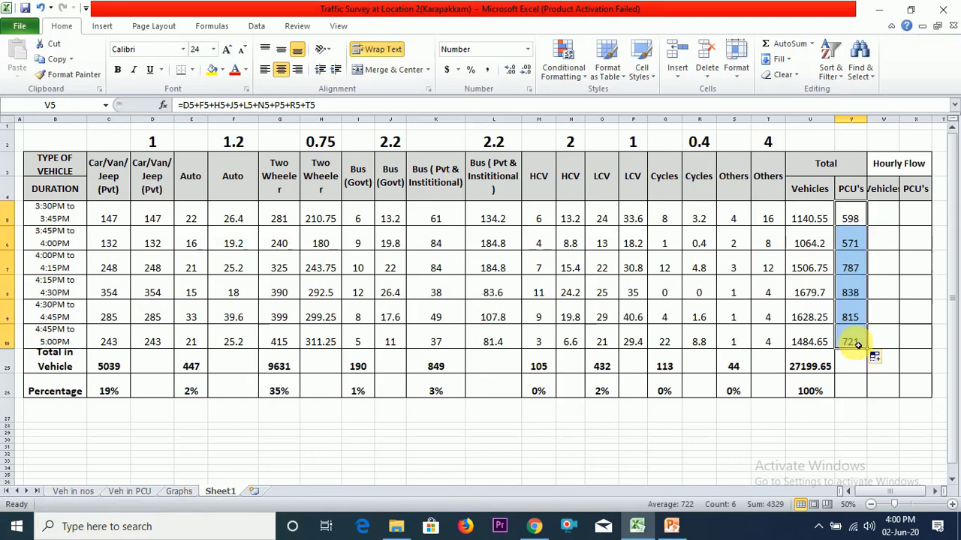
{"action": "left_click", "coordinate": [855, 363]}
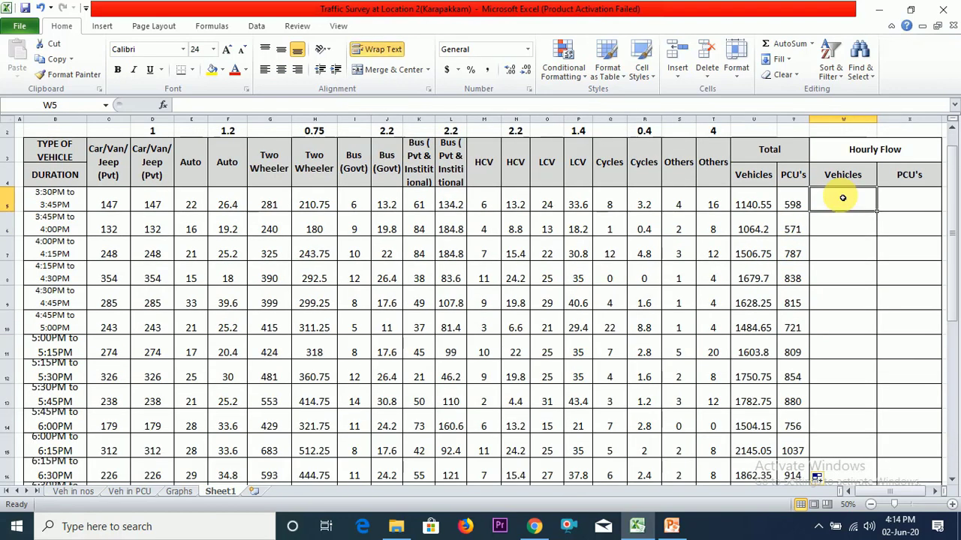
Examine the Hourly Flow headings and the four 15-minute vehicle totals from 3:30PM to 4:30PM
{"action": "left_click", "coordinate": [872, 149]}
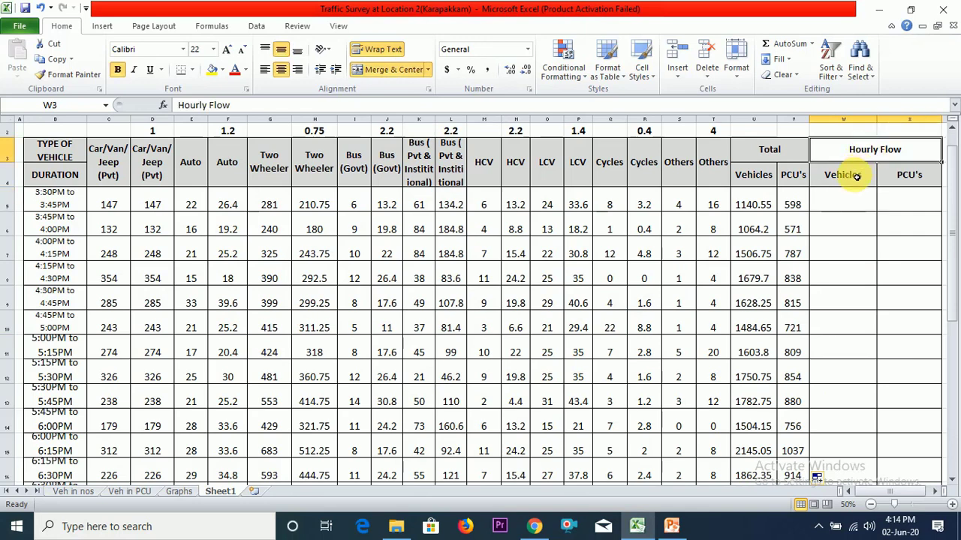
{"action": "left_click", "coordinate": [856, 175]}
{"action": "left_click", "coordinate": [916, 179]}
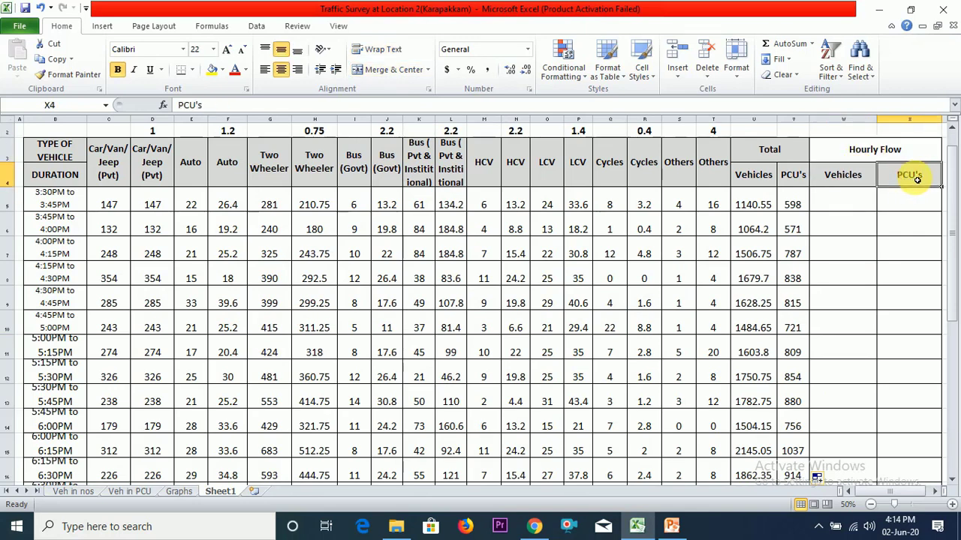
{"action": "left_click", "coordinate": [892, 159]}
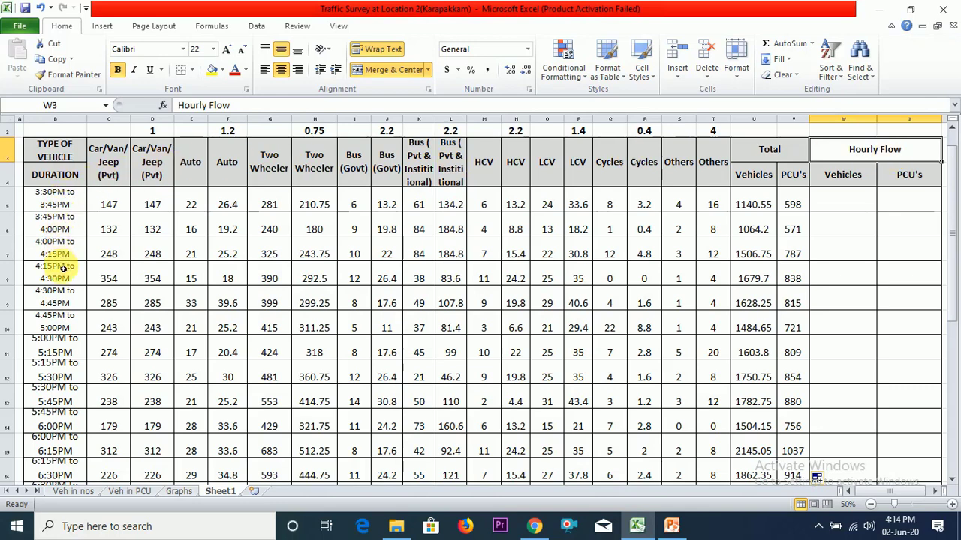
{"action": "left_click", "coordinate": [875, 152]}
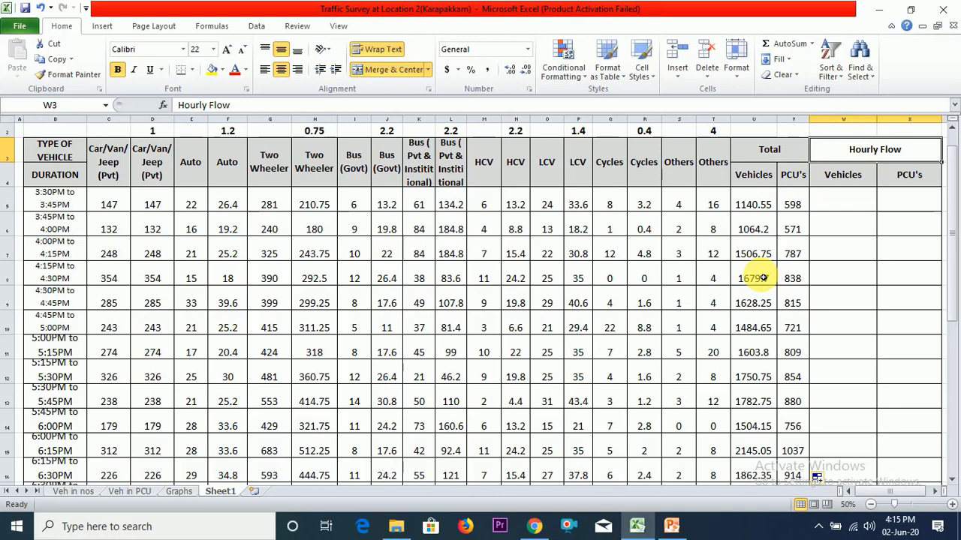
{"action": "left_click", "coordinate": [835, 273]}
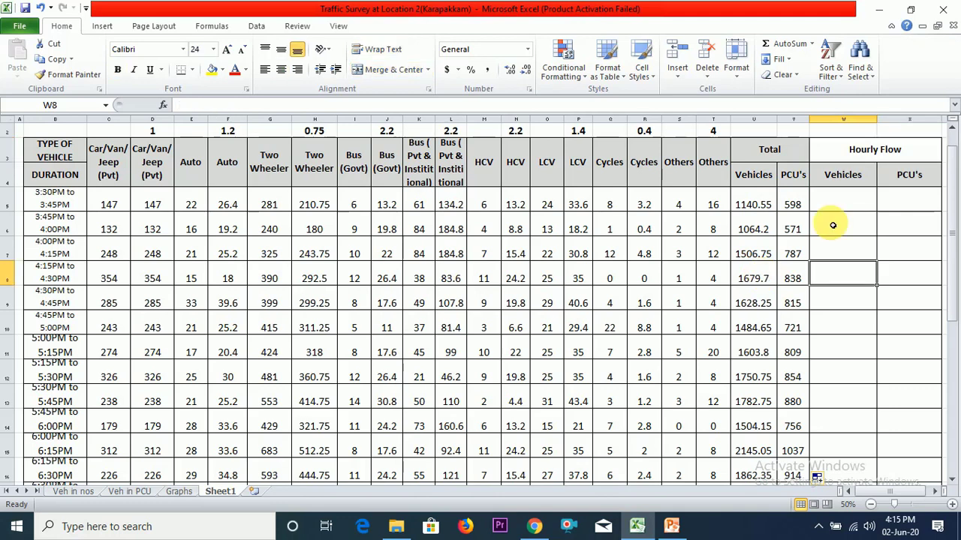
{"action": "left_click", "coordinate": [769, 207]}
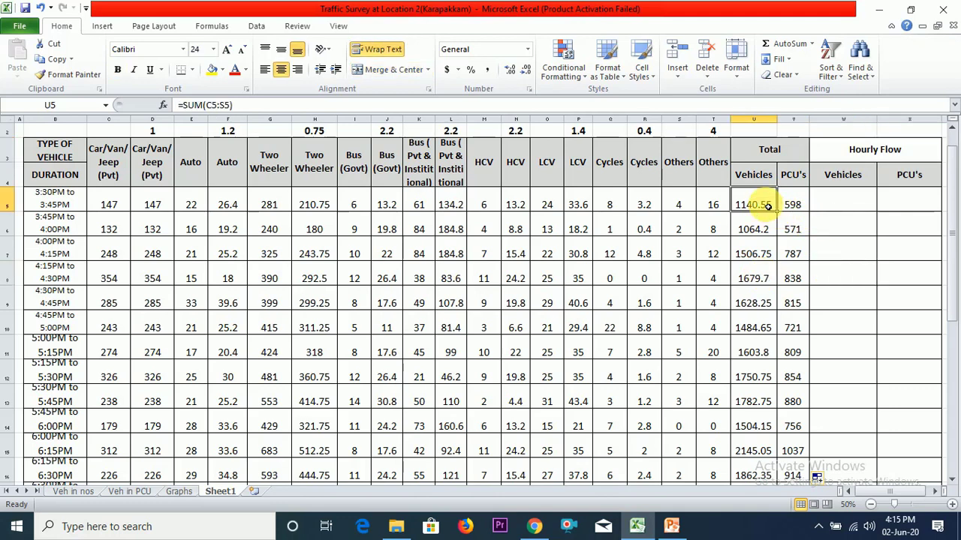
{"action": "left_click", "coordinate": [764, 225]}
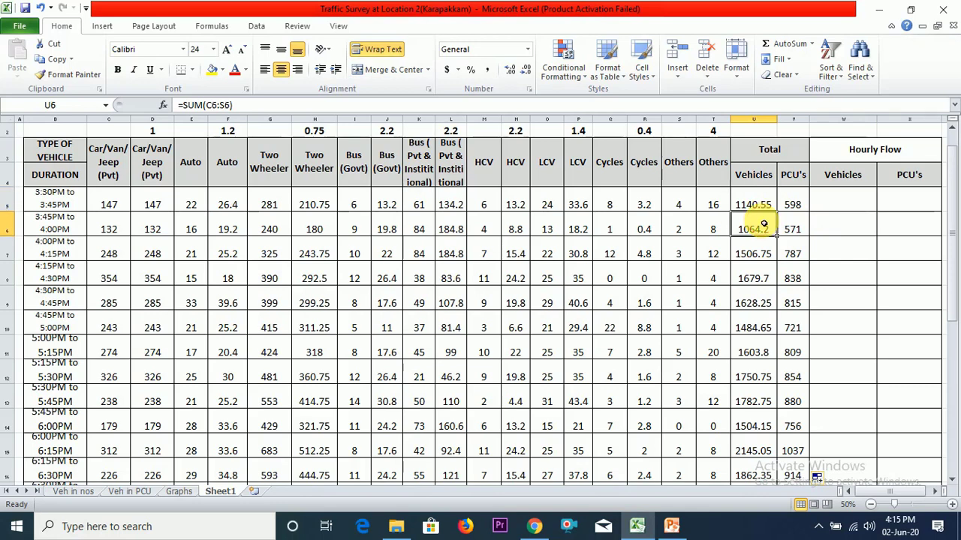
{"action": "left_click", "coordinate": [762, 249]}
{"action": "left_click", "coordinate": [762, 278]}
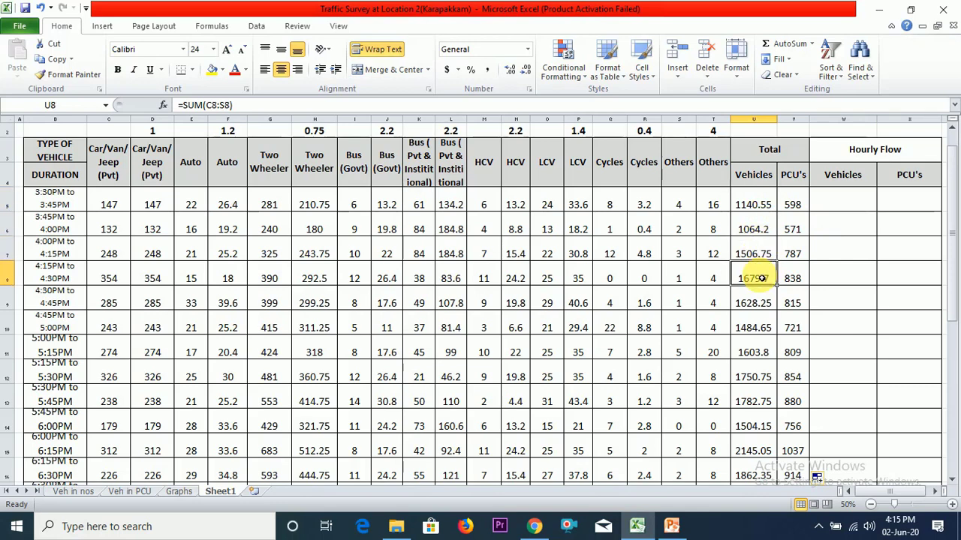
Compute the first hourly vehicle flow in W8, for 3:30PM to 4:30PM, with the formula =SUM(U5:U8)
{"action": "left_click", "coordinate": [837, 283]}
{"action": "type", "text": "=SUM("}
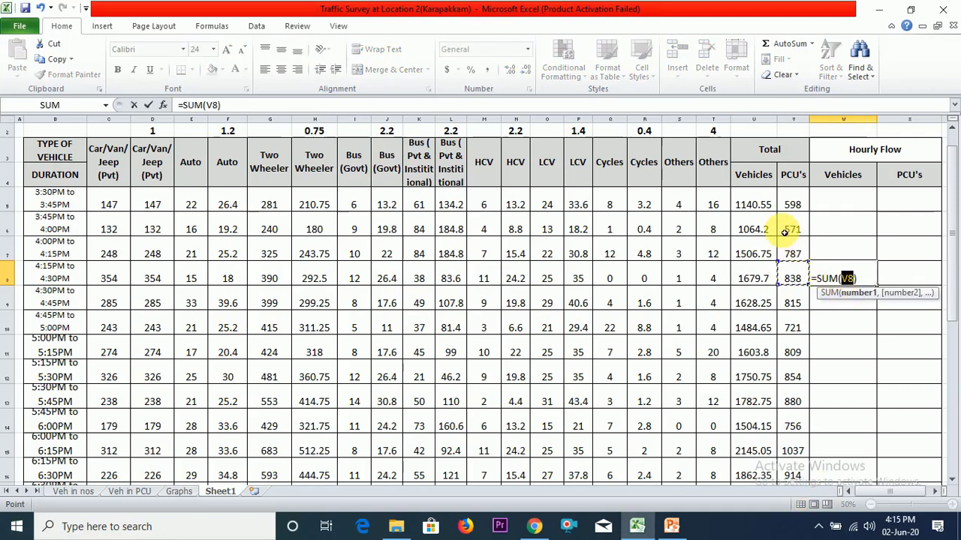
{"action": "left_click", "coordinate": [761, 206]}
{"action": "key", "text": "shift+Down"}
{"action": "key", "text": "shift+Down"}
{"action": "key", "text": "shift+Down"}
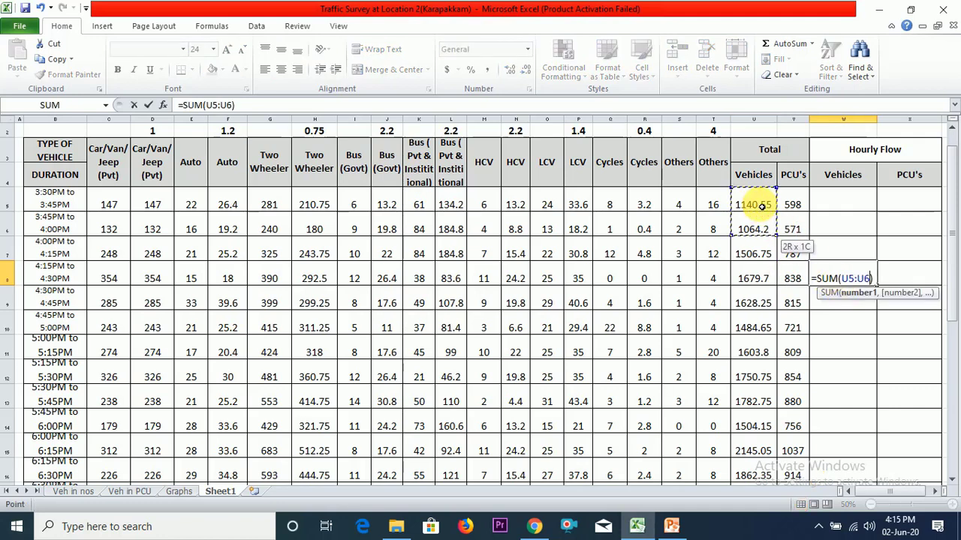
{"action": "key", "text": "Return"}
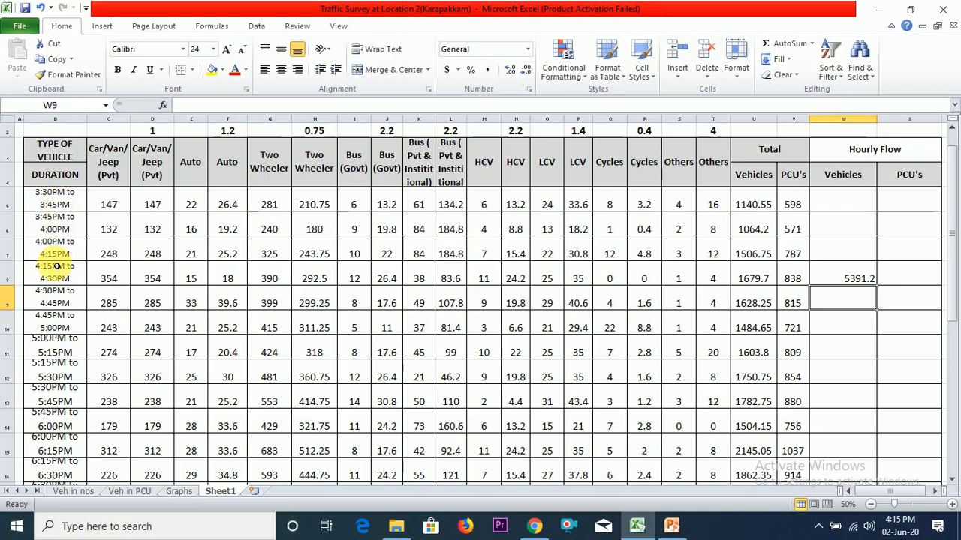
{"action": "left_click", "coordinate": [859, 282]}
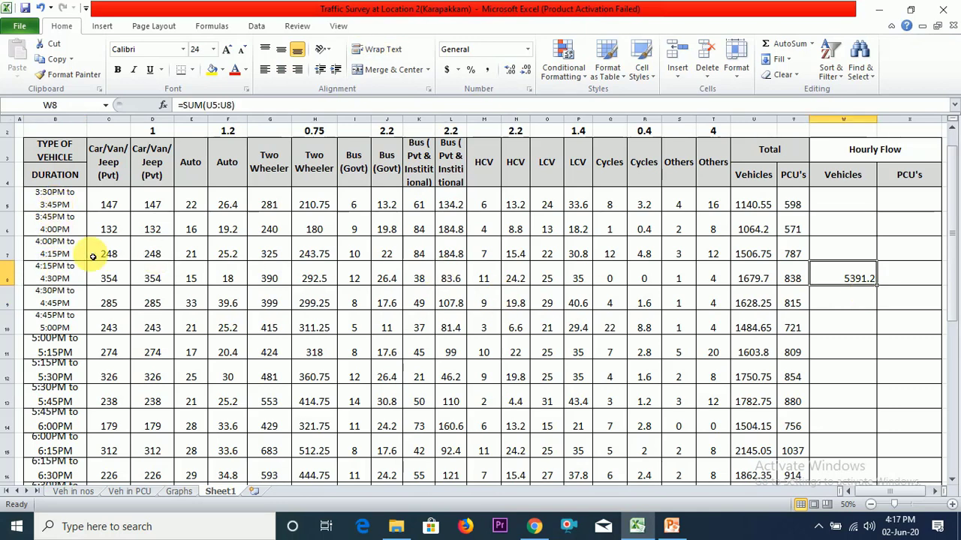
Compute the 3:45PM to 4:45PM hourly vehicle flow in W9 with the formula =U6+U7+U8+U9
{"action": "left_click", "coordinate": [76, 233]}
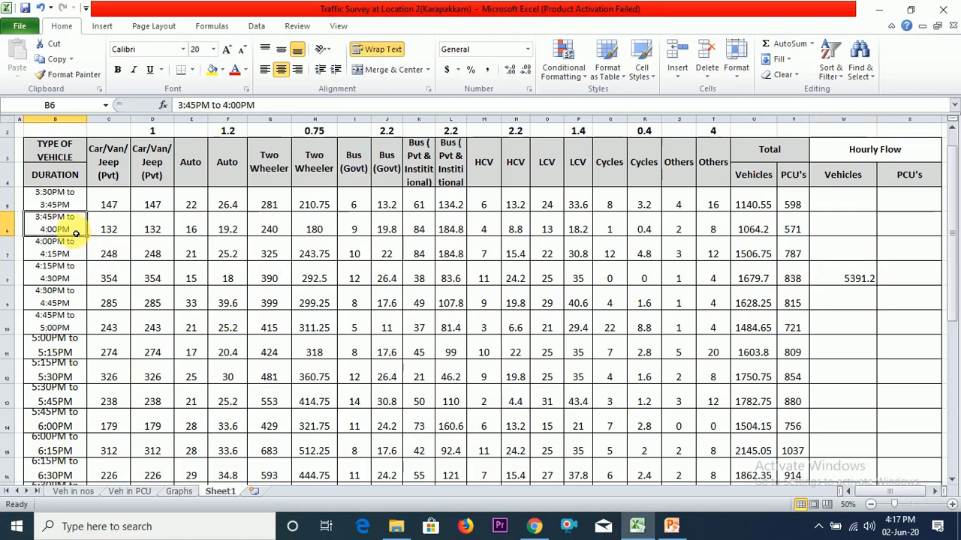
{"action": "left_click", "coordinate": [66, 303]}
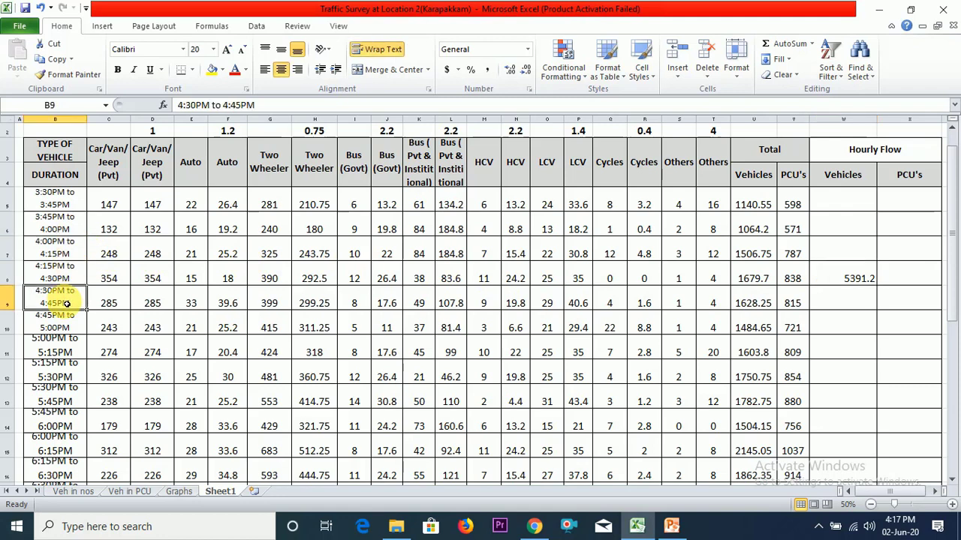
{"action": "left_click", "coordinate": [842, 302]}
{"action": "type", "text": "="}
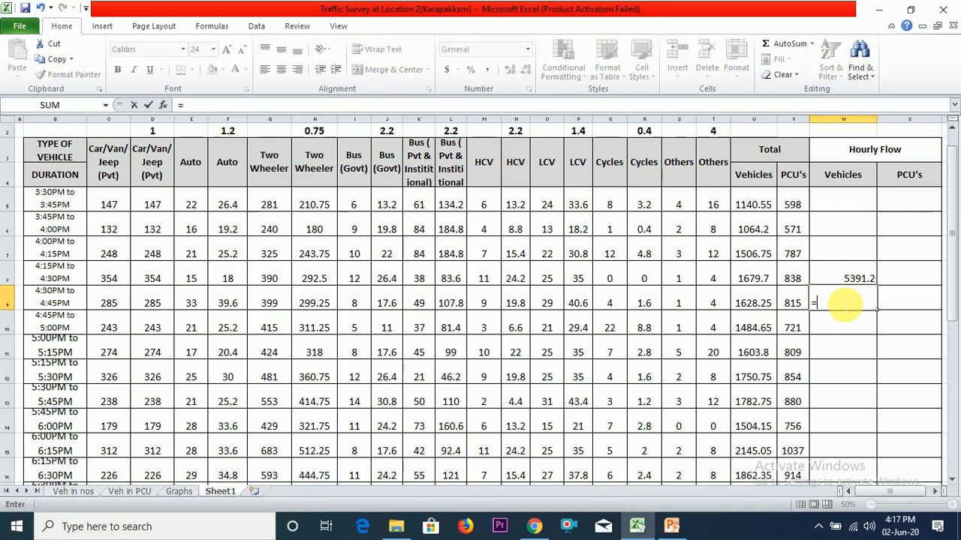
{"action": "left_click", "coordinate": [762, 229]}
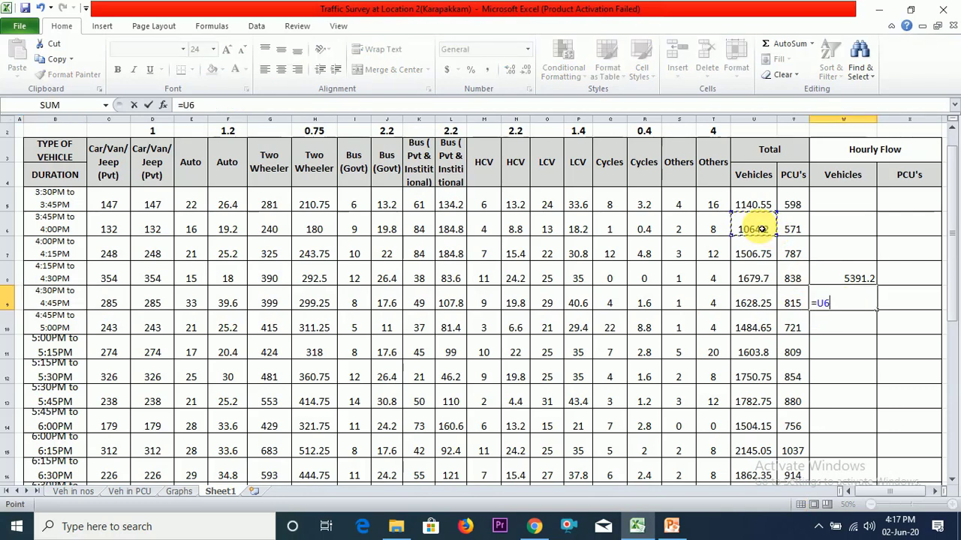
{"action": "type", "text": "+"}
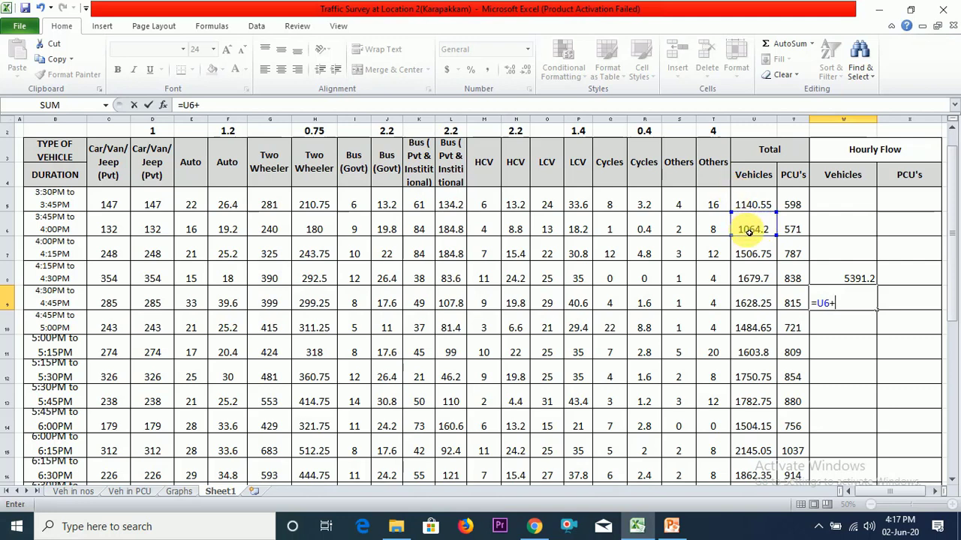
{"action": "left_click", "coordinate": [754, 253]}
{"action": "type", "text": "+"}
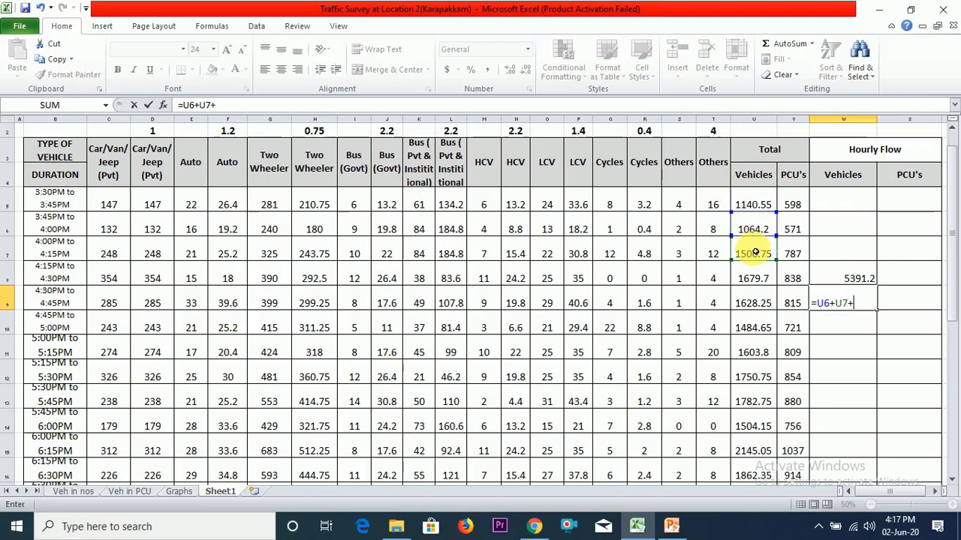
{"action": "left_click", "coordinate": [756, 274]}
{"action": "type", "text": "+"}
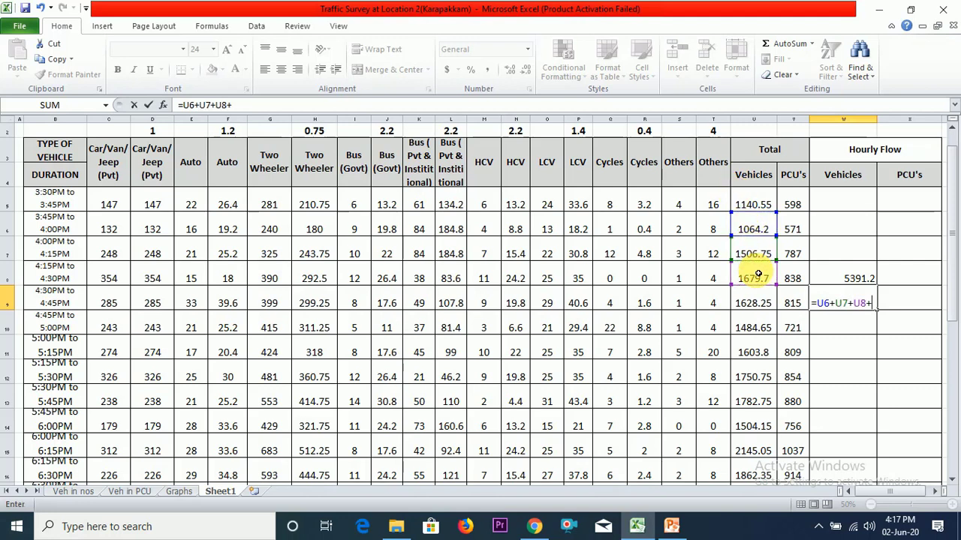
{"action": "left_click", "coordinate": [760, 300]}
{"action": "key", "text": "Return"}
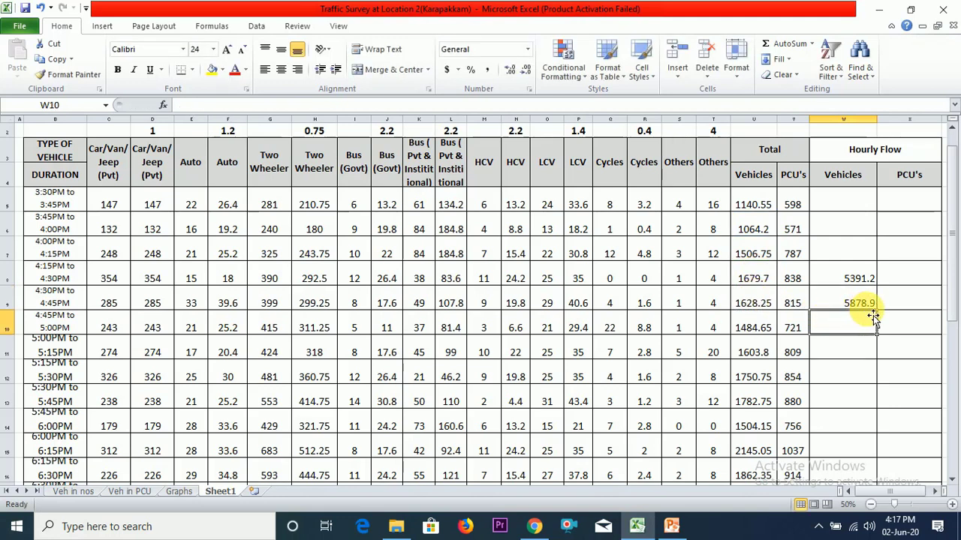
Fill the hourly vehicle flow formula from W9 down to the 6:15PM to 6:30PM row in W16
{"action": "left_click", "coordinate": [856, 303]}
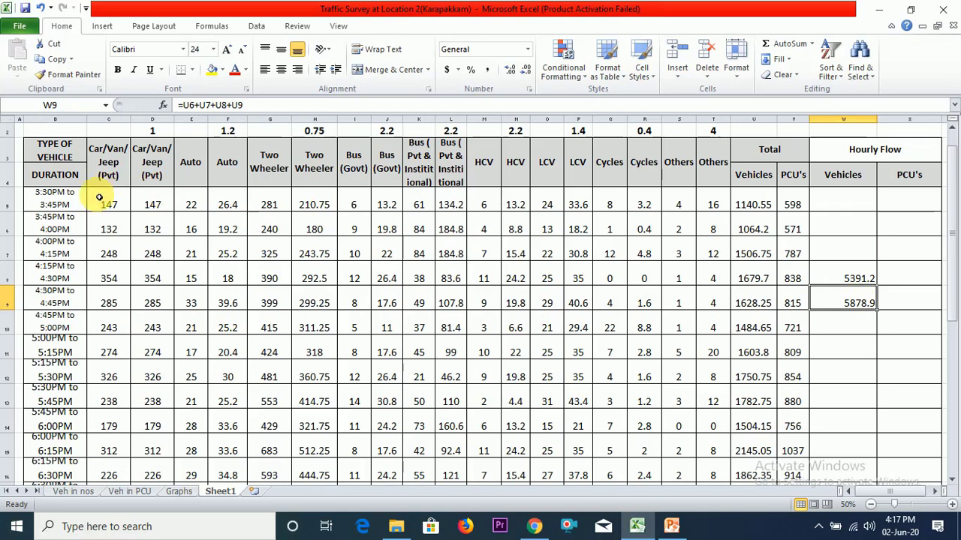
{"action": "left_click", "coordinate": [60, 312]}
{"action": "left_click", "coordinate": [859, 303]}
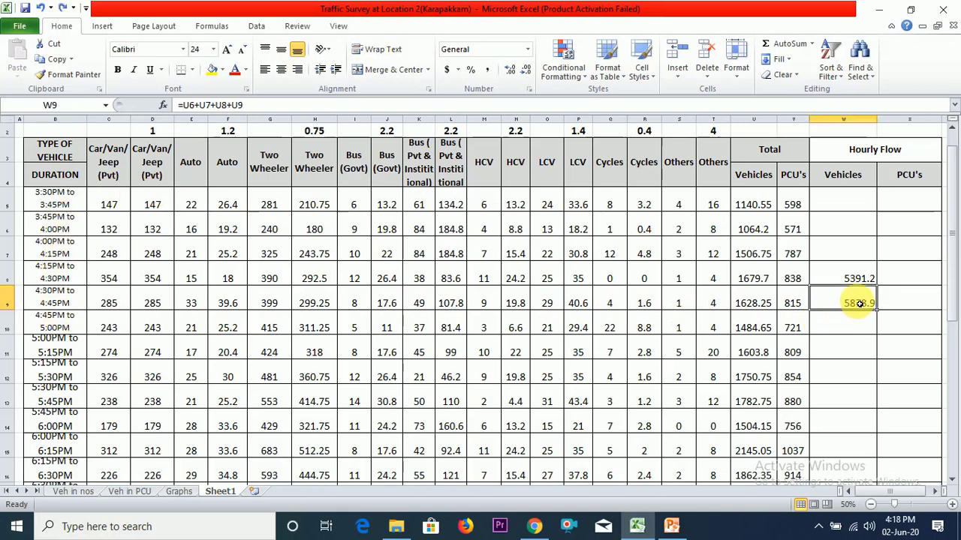
{"action": "left_click_drag", "start_coordinate": [876, 309], "coordinate": [855, 392]}
{"action": "scroll", "coordinate": [856, 392], "scroll_direction": "up", "scroll_amount": 4}
Compute the first hourly PCU flow in X8, for 3:30PM to 4:30PM, with the formula =V5+V6+V7+V8
{"action": "left_click", "coordinate": [909, 278]}
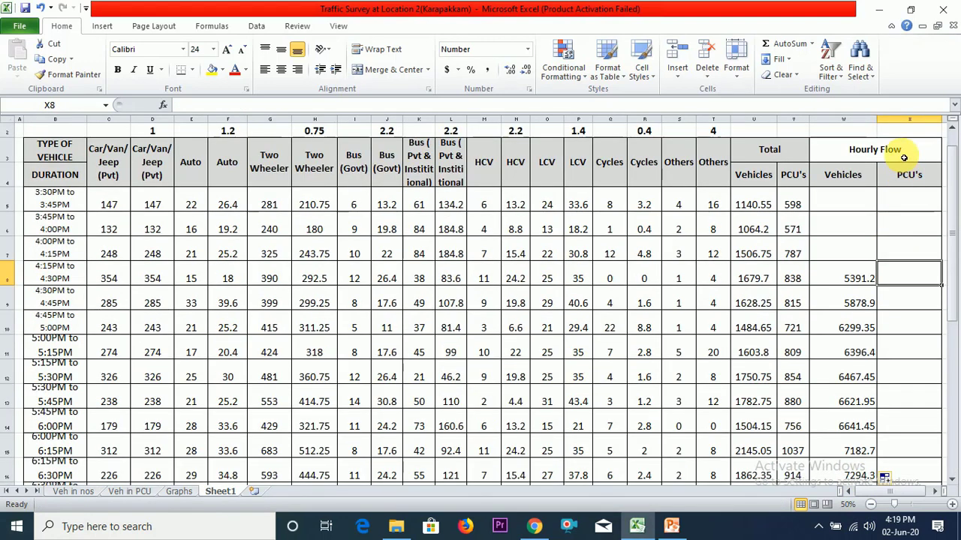
{"action": "type", "text": "="}
{"action": "left_click", "coordinate": [793, 204]}
{"action": "type", "text": "+"}
{"action": "left_click", "coordinate": [796, 229]}
{"action": "type", "text": "+"}
{"action": "left_click", "coordinate": [795, 254]}
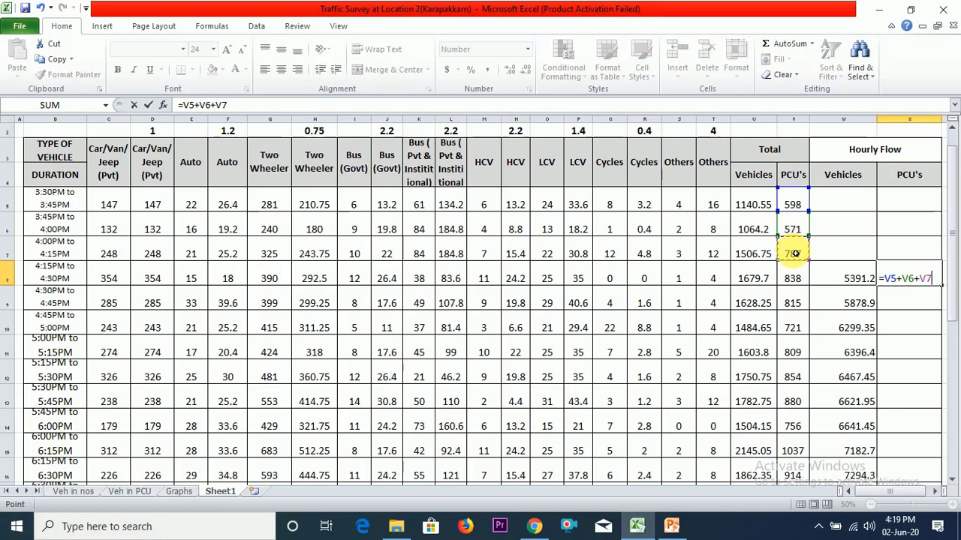
{"action": "type", "text": "+"}
{"action": "left_click", "coordinate": [793, 278]}
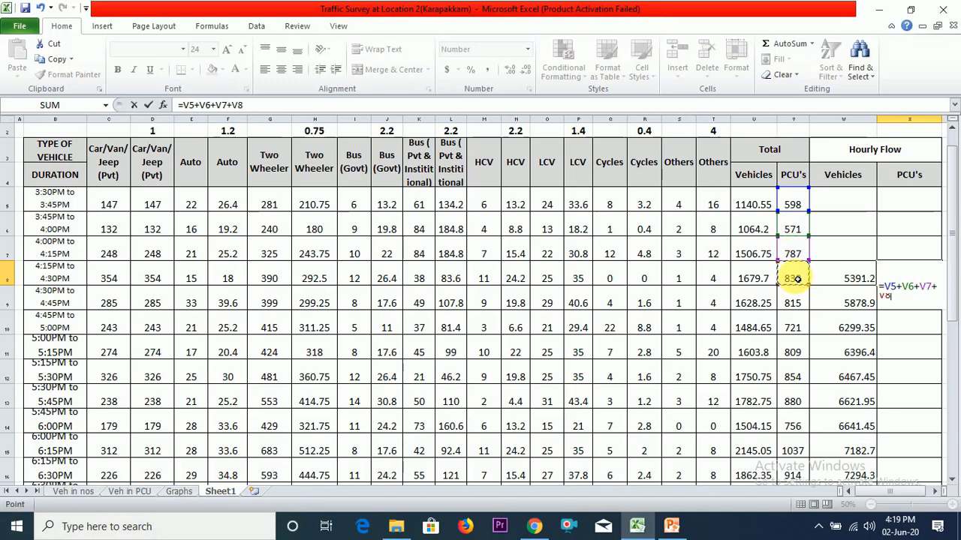
{"action": "key", "text": "Return"}
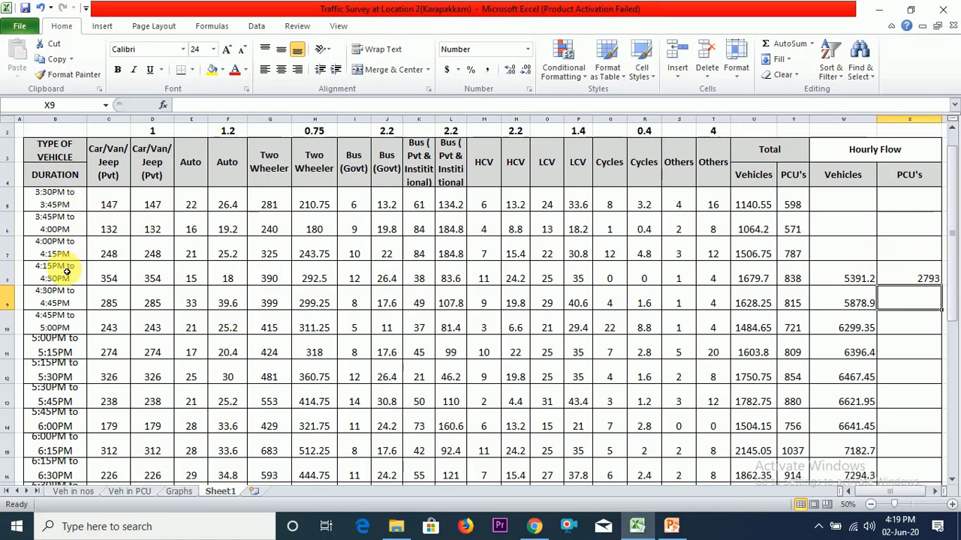
Compute the 3:45PM to 4:45PM hourly PCU flow in X9 with the formula =V6+V7+V8+V9
{"action": "type", "text": "="}
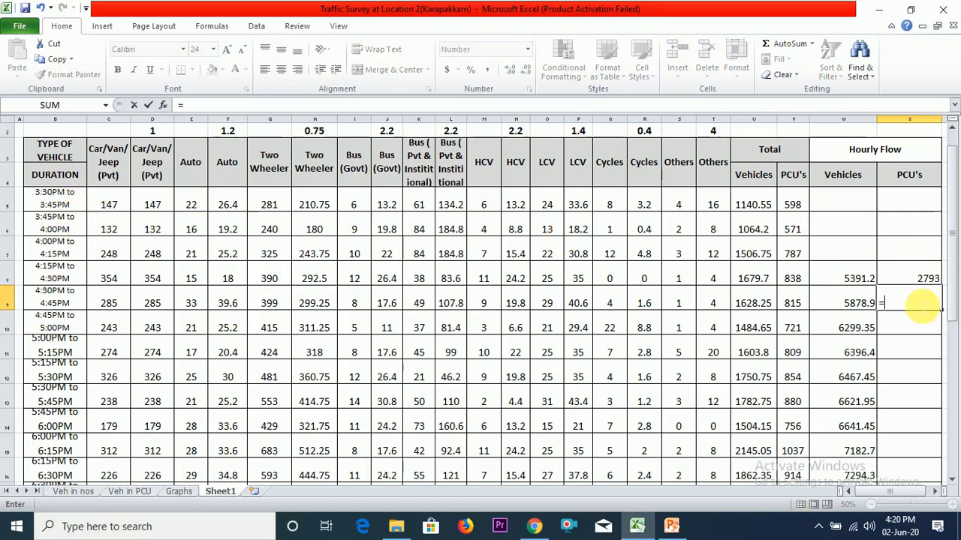
{"action": "left_click", "coordinate": [796, 230]}
{"action": "type", "text": "+"}
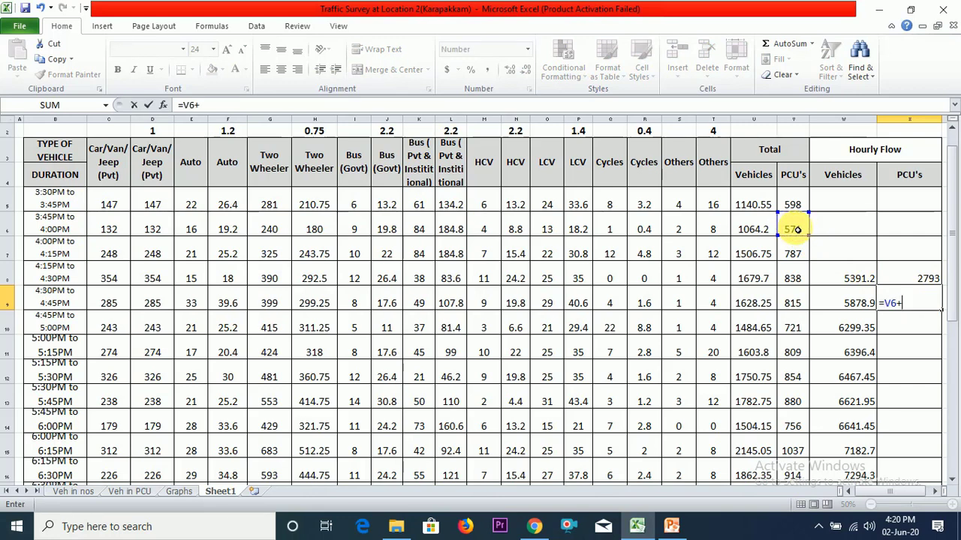
{"action": "left_click", "coordinate": [796, 253]}
{"action": "type", "text": "+"}
{"action": "left_click", "coordinate": [792, 278]}
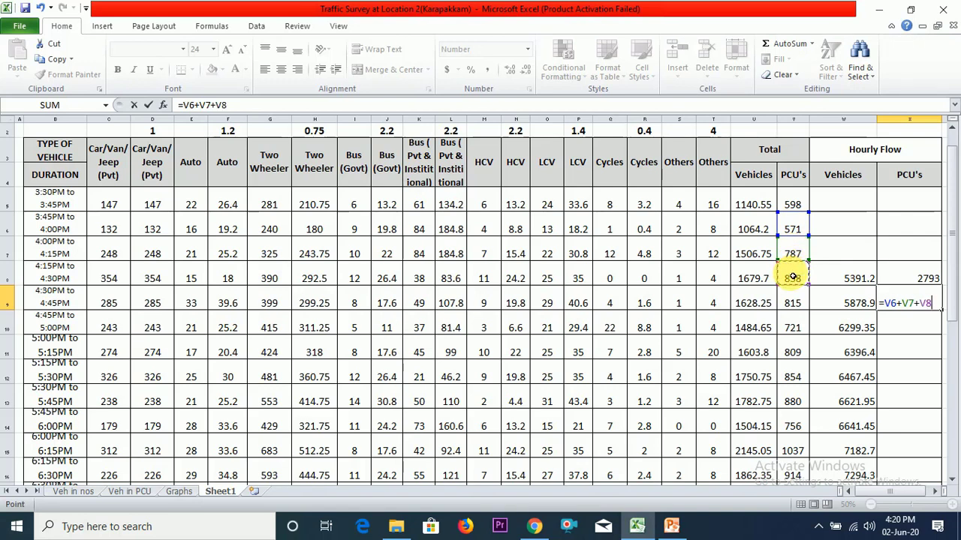
{"action": "type", "text": "+"}
{"action": "left_click", "coordinate": [793, 303]}
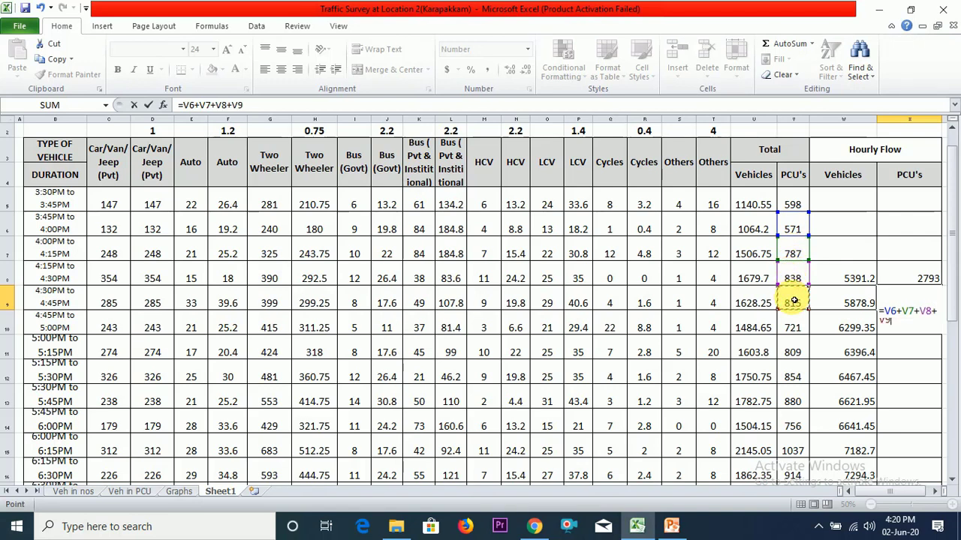
{"action": "key", "text": "Return"}
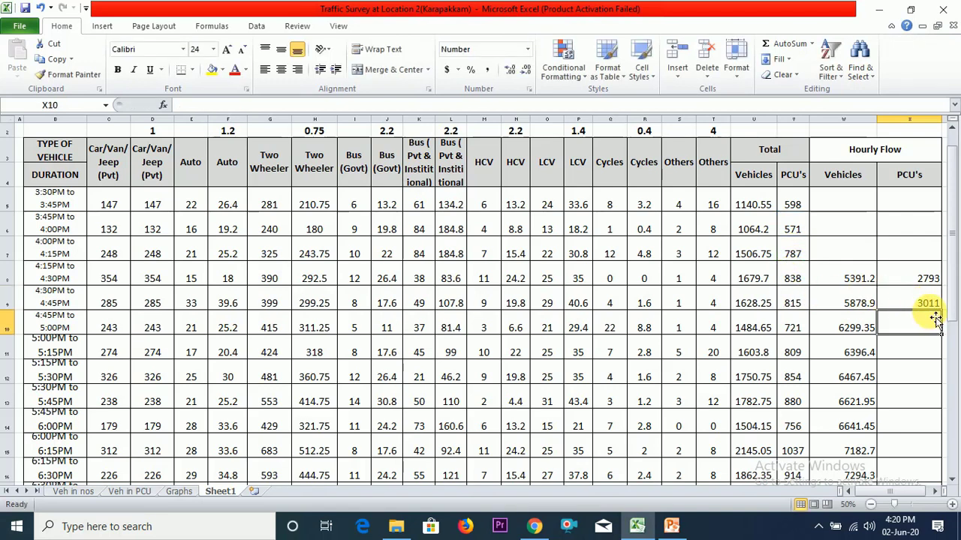
Fill the hourly PCU flow formula from X9 down through the following 15-minute intervals
{"action": "left_click", "coordinate": [927, 297]}
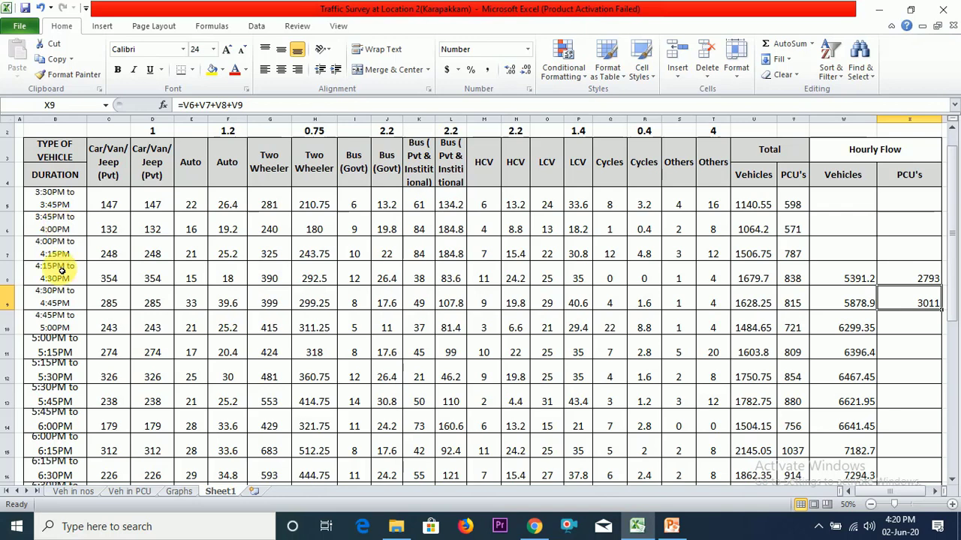
{"action": "left_click", "coordinate": [63, 300]}
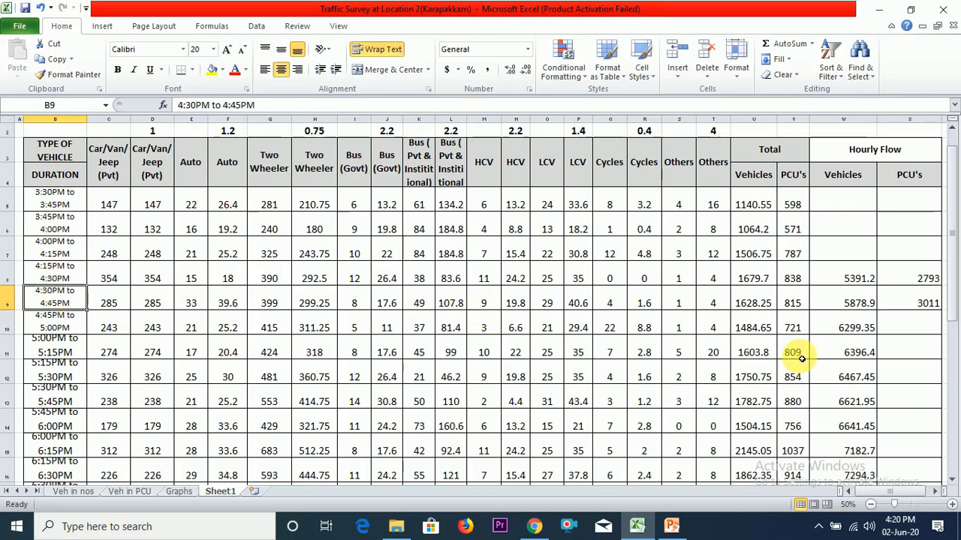
{"action": "left_click", "coordinate": [879, 311]}
{"action": "scroll", "coordinate": [879, 311], "scroll_direction": "down", "scroll_amount": 1}
{"action": "left_click_drag", "start_coordinate": [946, 277], "coordinate": [922, 404]}
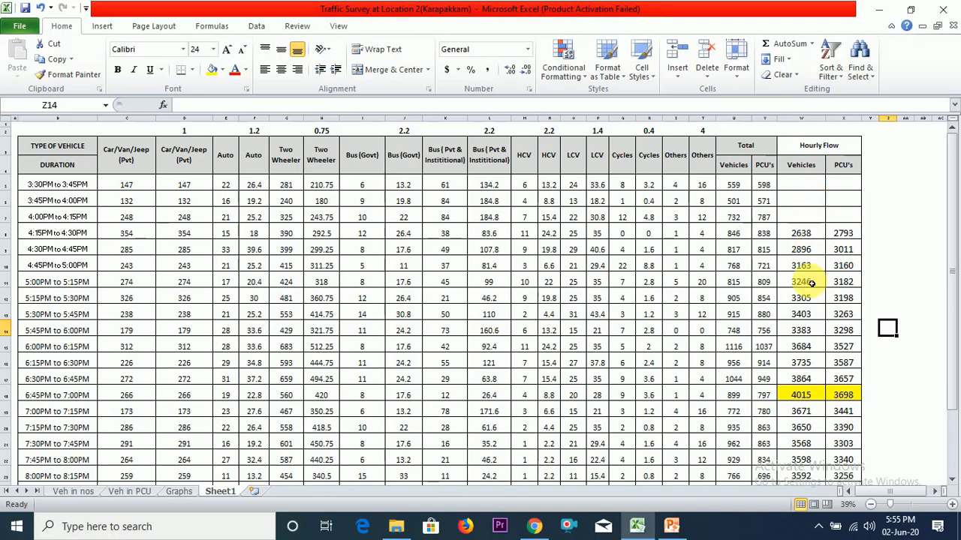
Examine the highlighted hourly flow cells W18 and X18 and the 15-minute totals that their formulas add up
{"action": "left_click", "coordinate": [817, 395]}
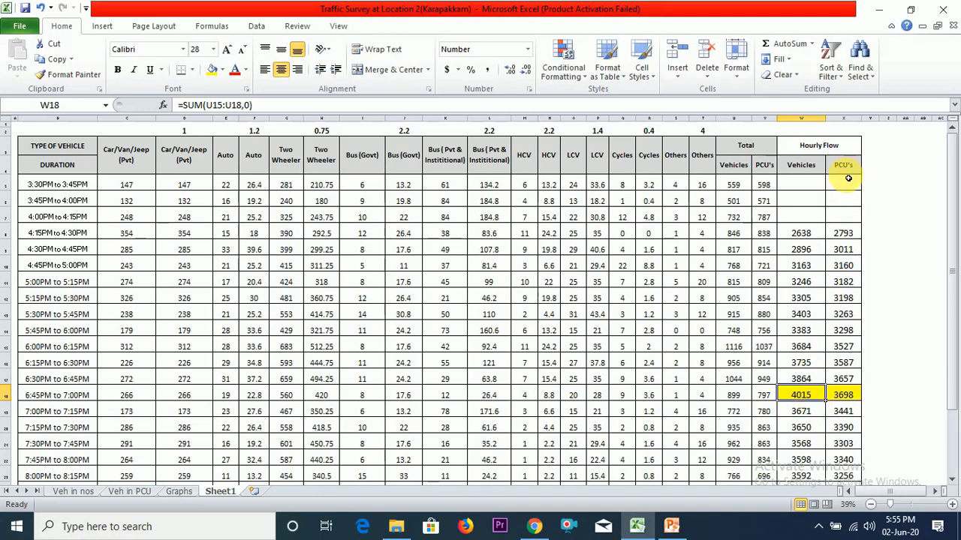
{"action": "left_click", "coordinate": [856, 395]}
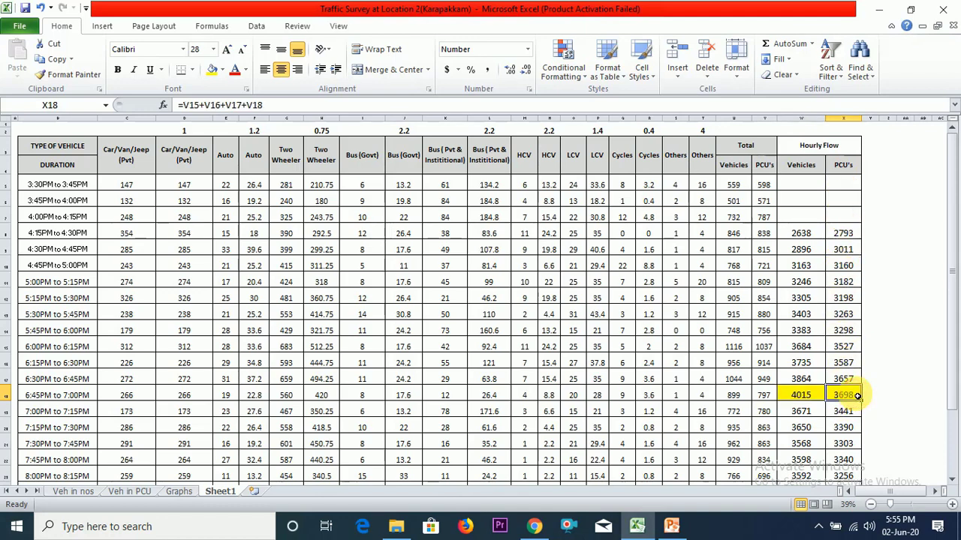
{"action": "left_click", "coordinate": [813, 396]}
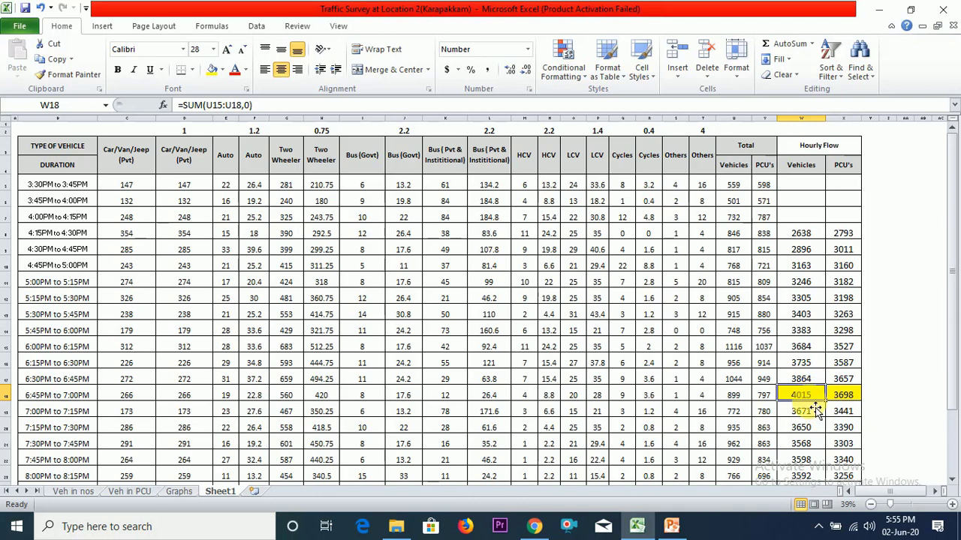
{"action": "key", "text": "F2"}
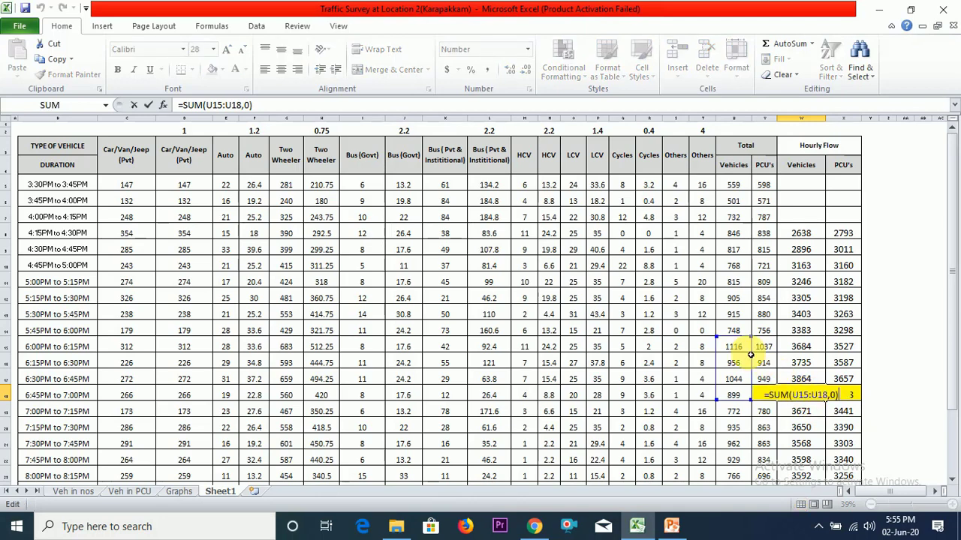
{"action": "left_click_drag", "start_coordinate": [740, 403], "coordinate": [747, 406]}
{"action": "key", "text": "ctrl+Return"}
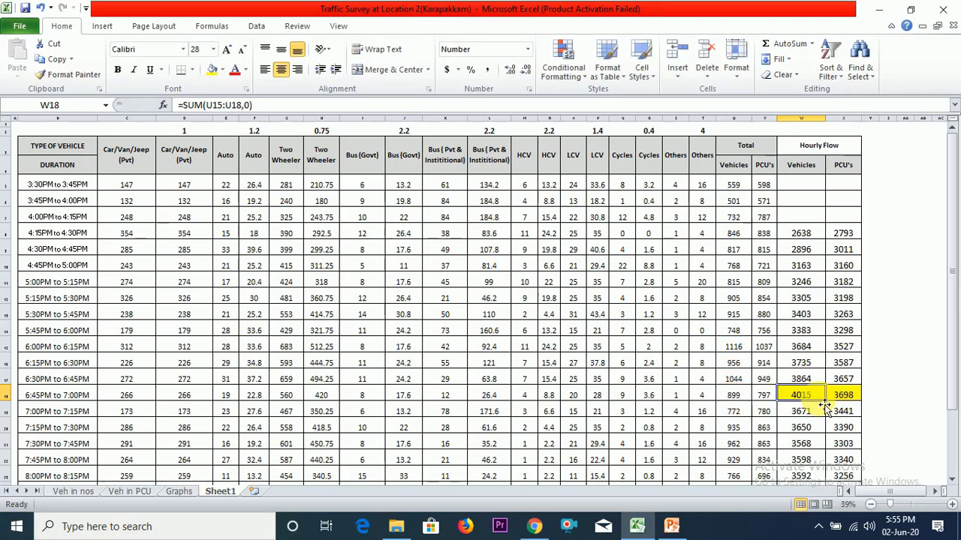
{"action": "left_click", "coordinate": [842, 398]}
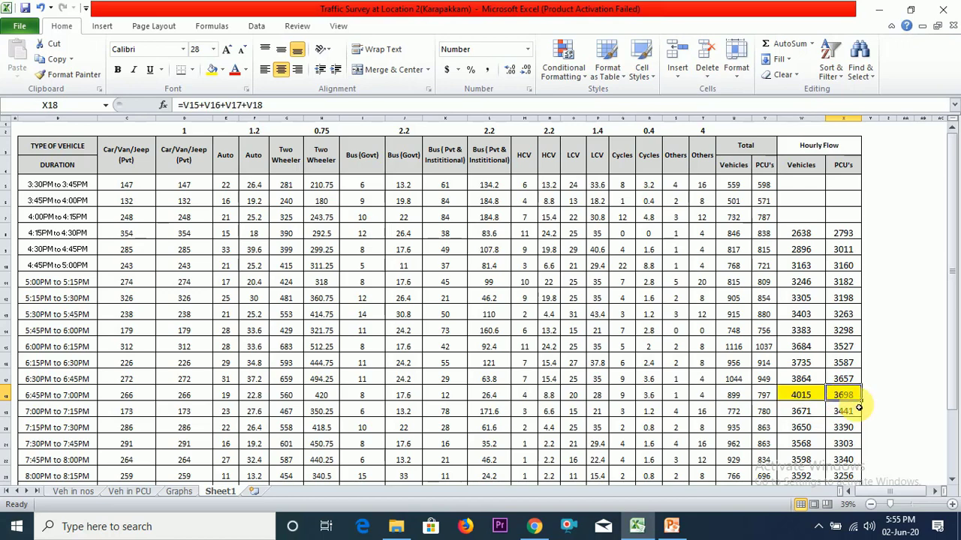
{"action": "key", "text": "F2"}
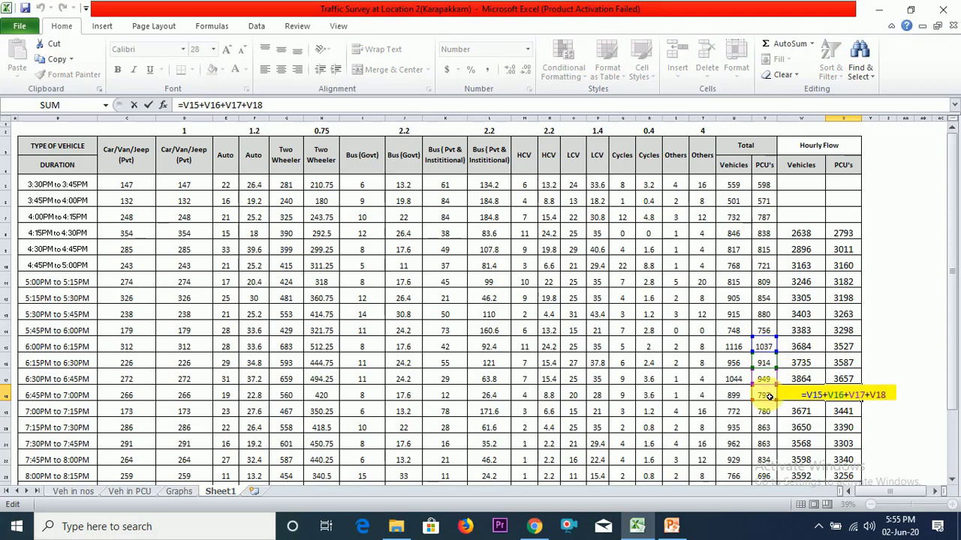
{"action": "key", "text": "Escape"}
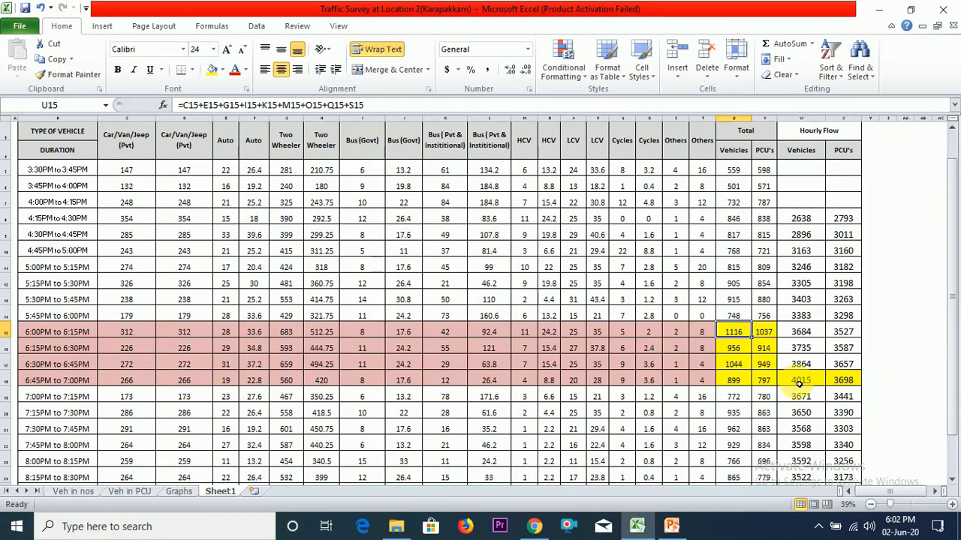
Review the peak hourly vehicle flow in W18 against the survey period and its four 15-minute totals in U15:U18
{"action": "mouse_move", "coordinate": [799, 379]}
{"action": "left_mouse_down"}
{"action": "mouse_move", "coordinate": [807, 392]}
{"action": "mouse_move", "coordinate": [812, 384]}
{"action": "left_mouse_up"}
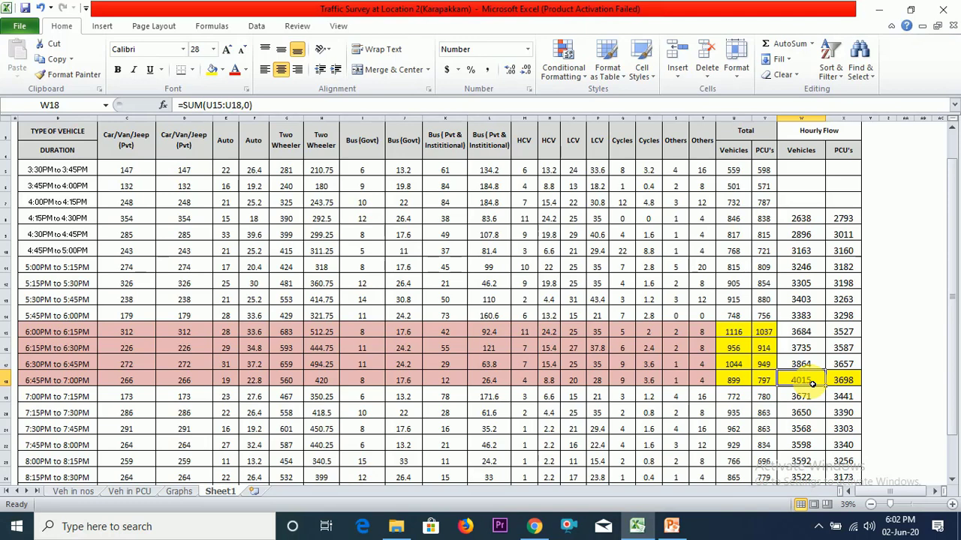
{"action": "left_click_drag", "start_coordinate": [811, 384], "coordinate": [811, 384]}
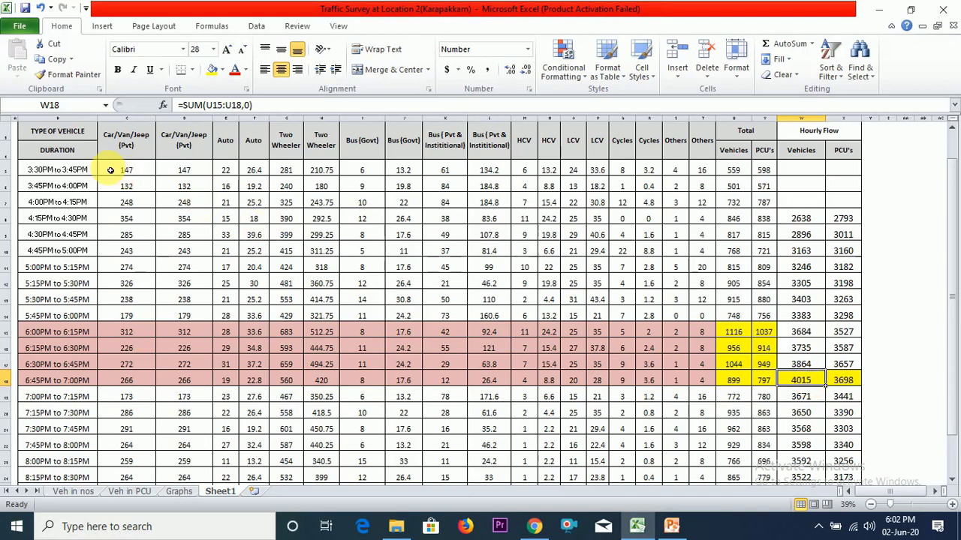
{"action": "left_click", "coordinate": [85, 477]}
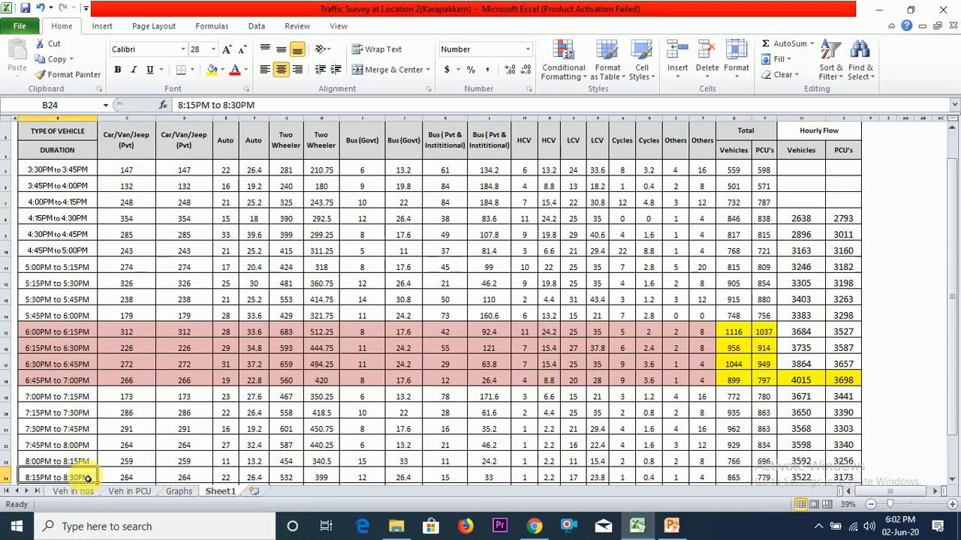
{"action": "left_click", "coordinate": [814, 382]}
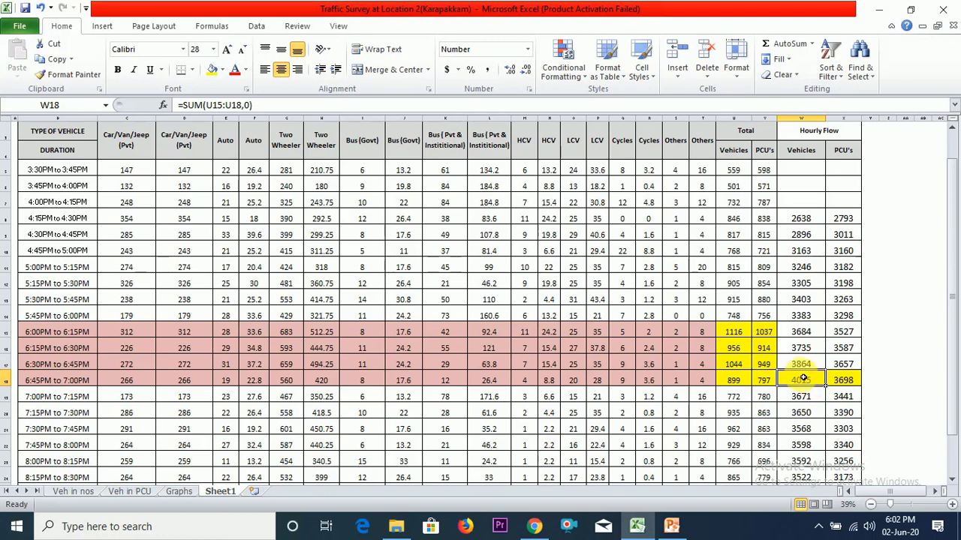
{"action": "left_click_drag", "start_coordinate": [734, 332], "coordinate": [744, 381]}
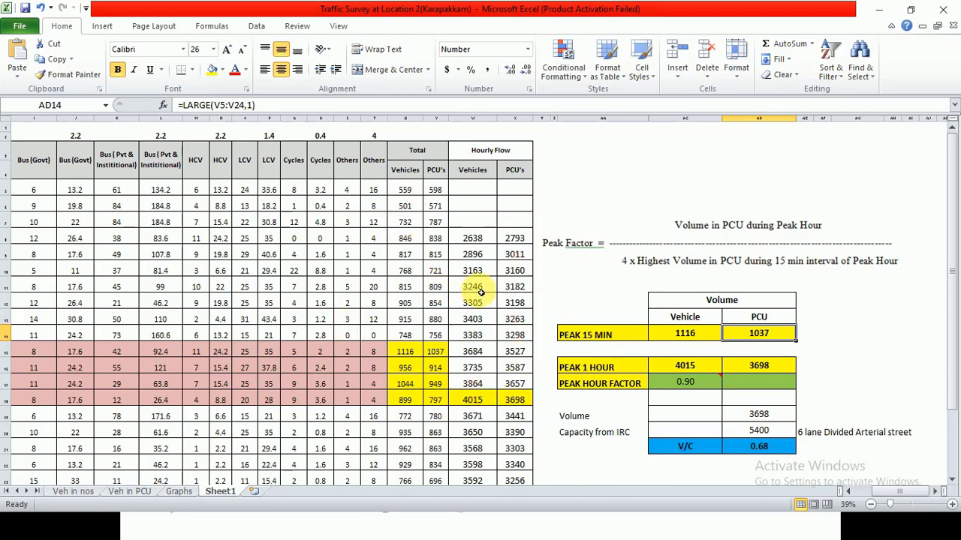
Review the peak 15-minute and peak 1-hour volumes in AC14:AD16 against the highlighted 15-minute totals and hourly flows in rows 15 to 18
{"action": "left_click", "coordinate": [632, 336]}
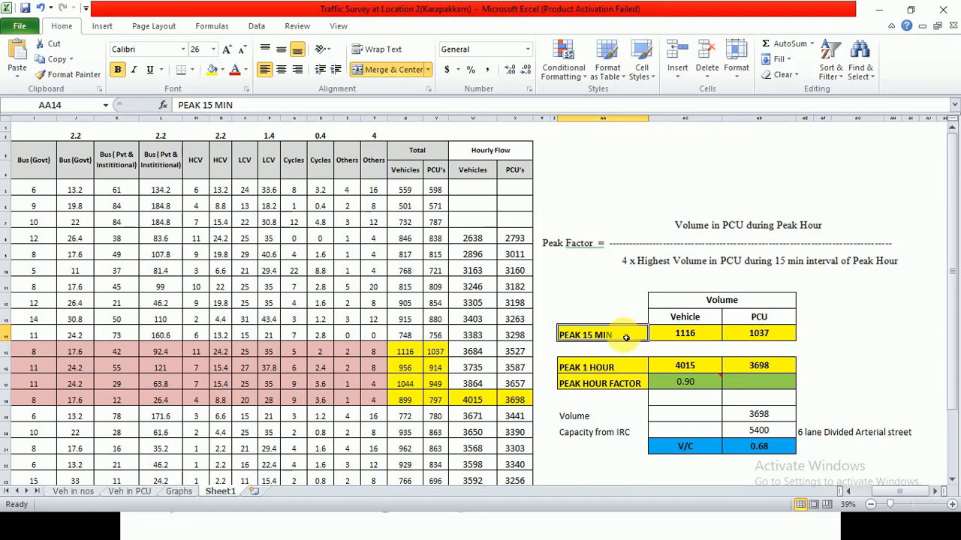
{"action": "left_click", "coordinate": [474, 404]}
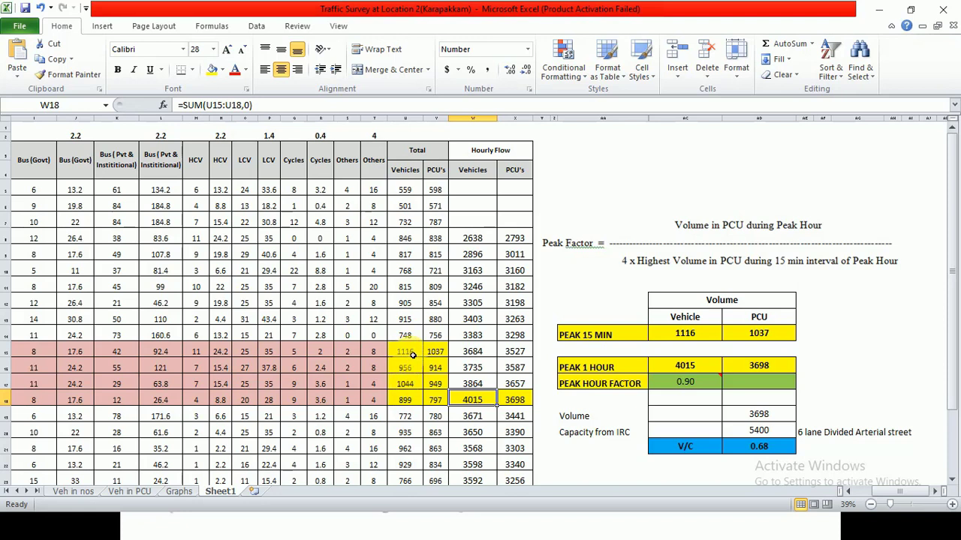
{"action": "left_click", "coordinate": [702, 336]}
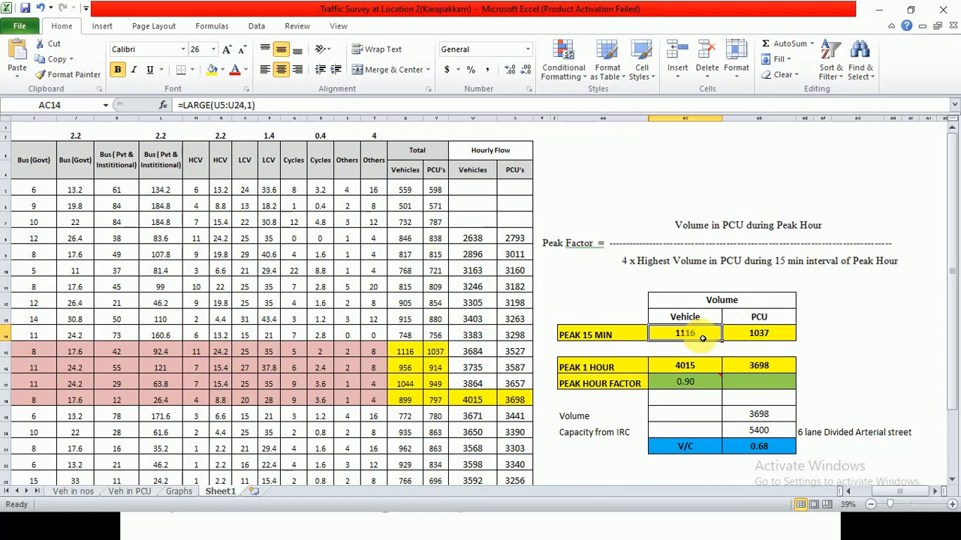
{"action": "key", "text": "Right"}
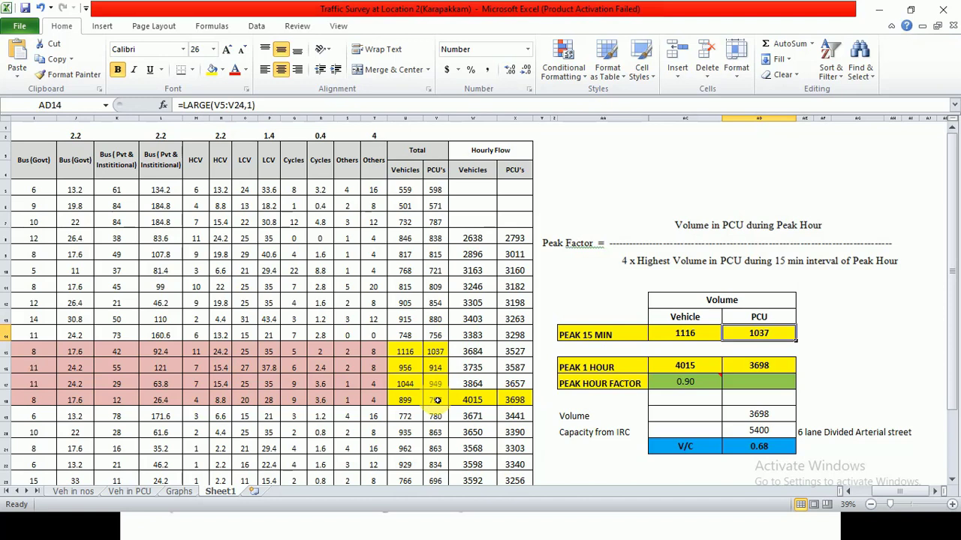
{"action": "left_click", "coordinate": [437, 352]}
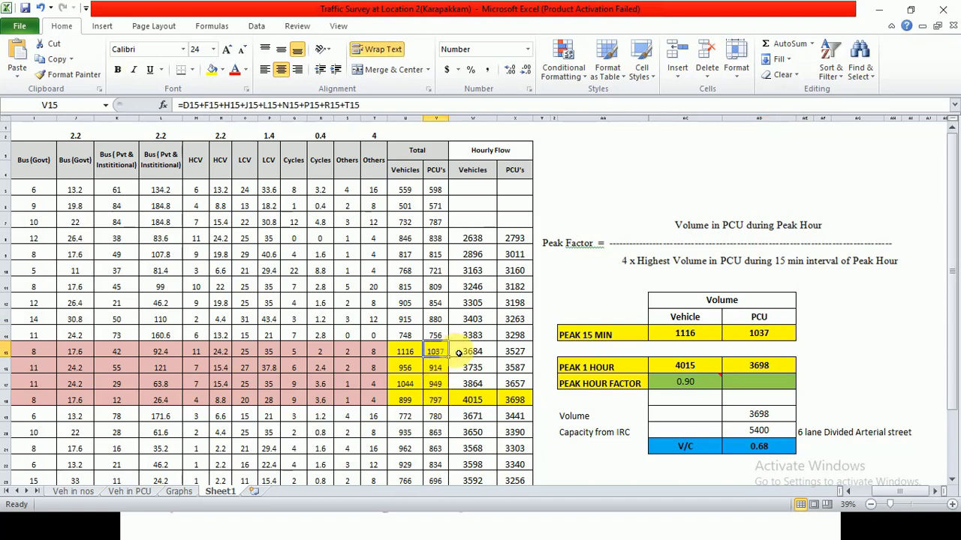
{"action": "left_click", "coordinate": [772, 338]}
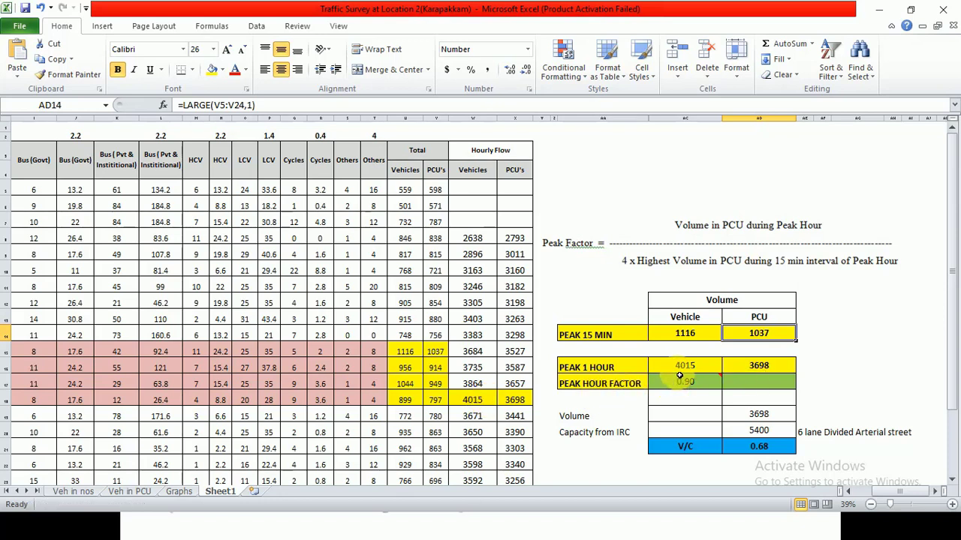
{"action": "left_click", "coordinate": [520, 401]}
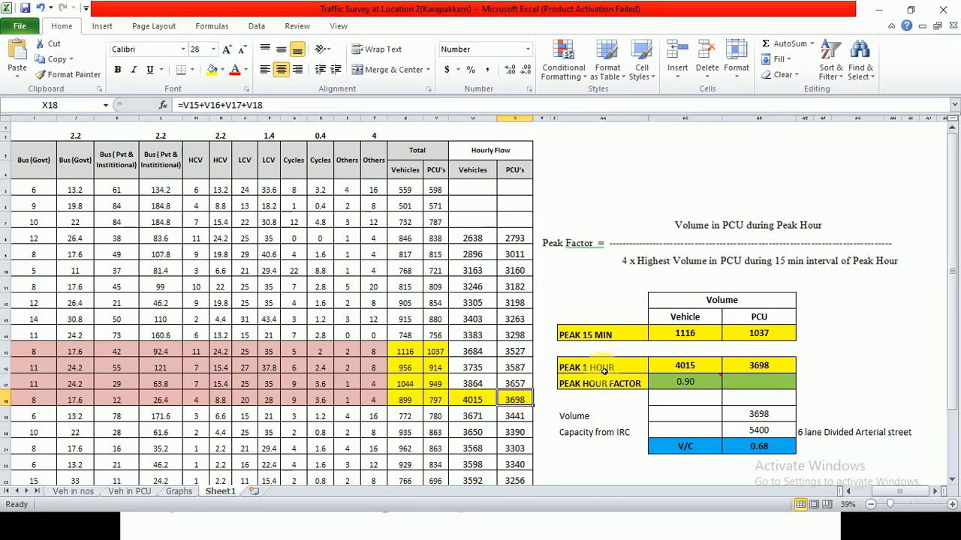
{"action": "left_click", "coordinate": [774, 366]}
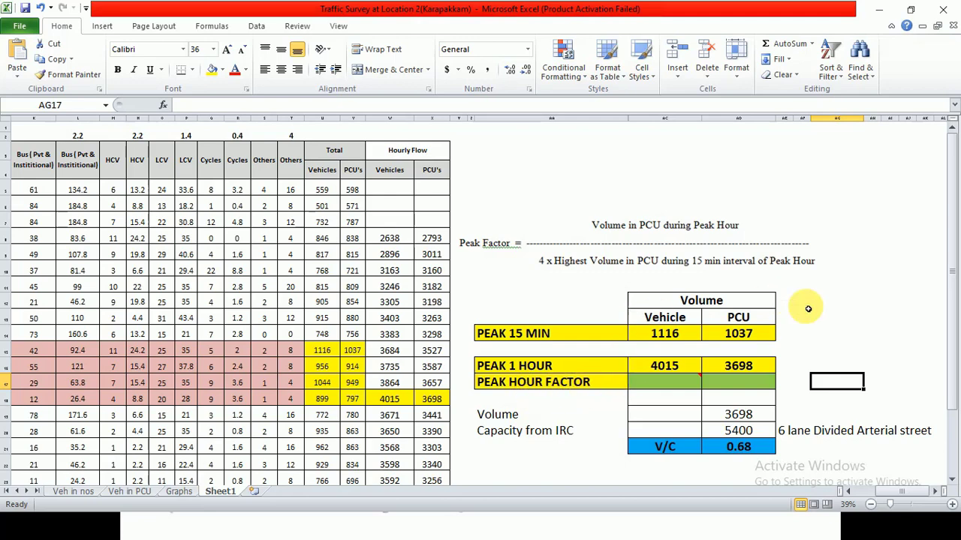
Compute the PCU peak hour factor in AD17 with the formula =AD16/(4*AD14)
{"action": "left_click", "coordinate": [740, 387]}
{"action": "type", "text": "="}
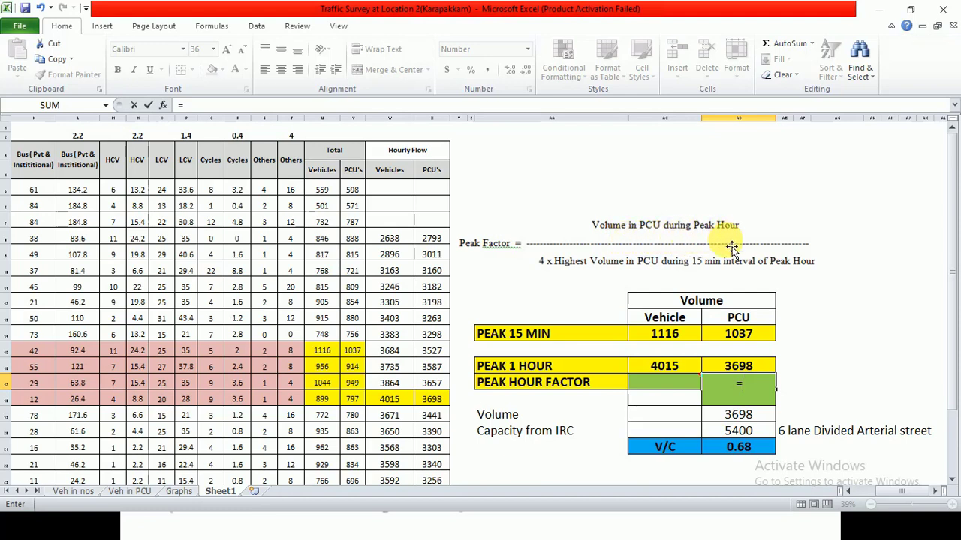
{"action": "left_click", "coordinate": [758, 368]}
{"action": "type", "text": "/"}
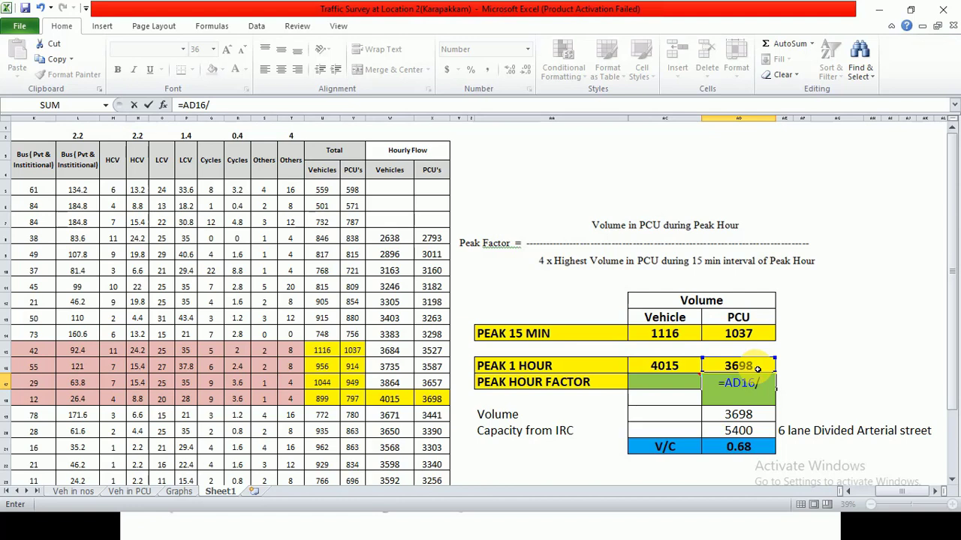
{"action": "type", "text": "(4*"}
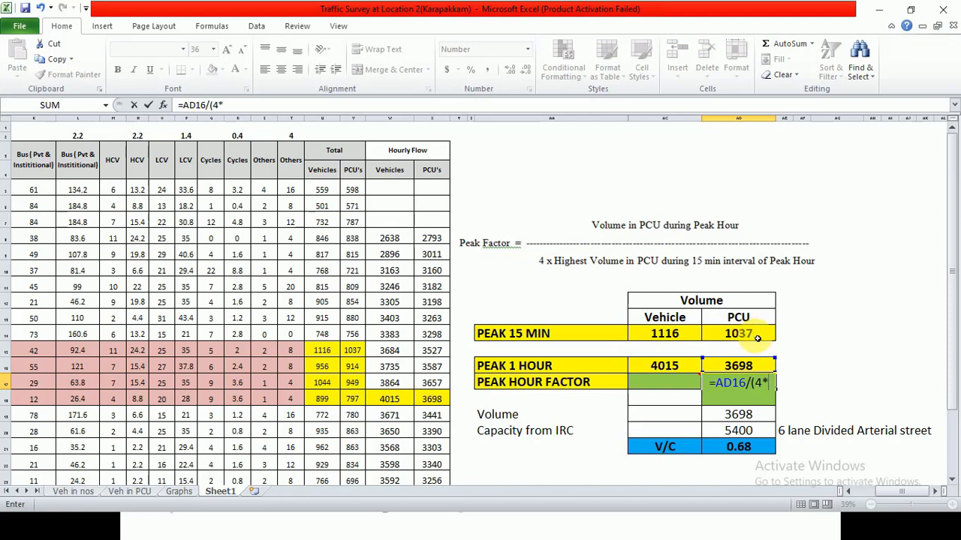
{"action": "left_click", "coordinate": [758, 338]}
{"action": "type", "text": ")"}
{"action": "key", "text": "Return"}
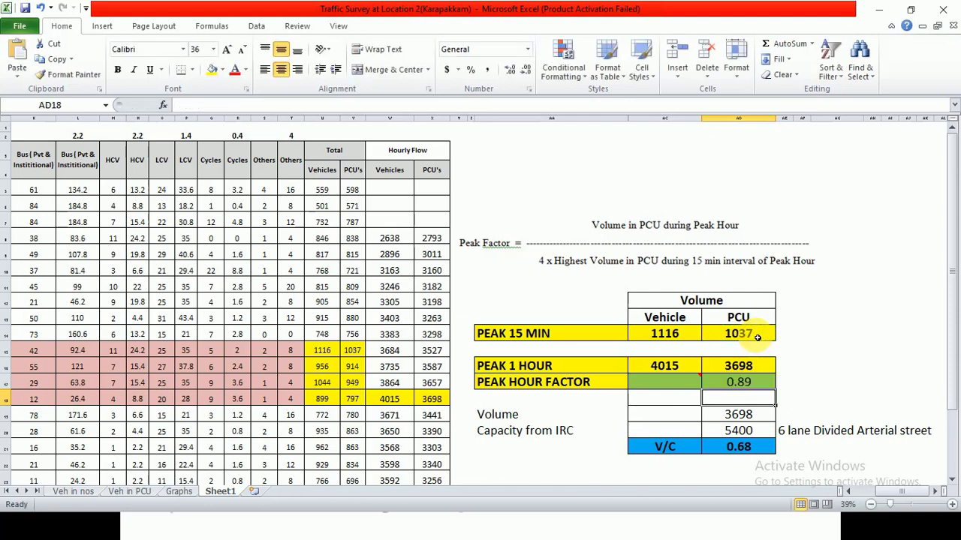
{"action": "left_click", "coordinate": [756, 384]}
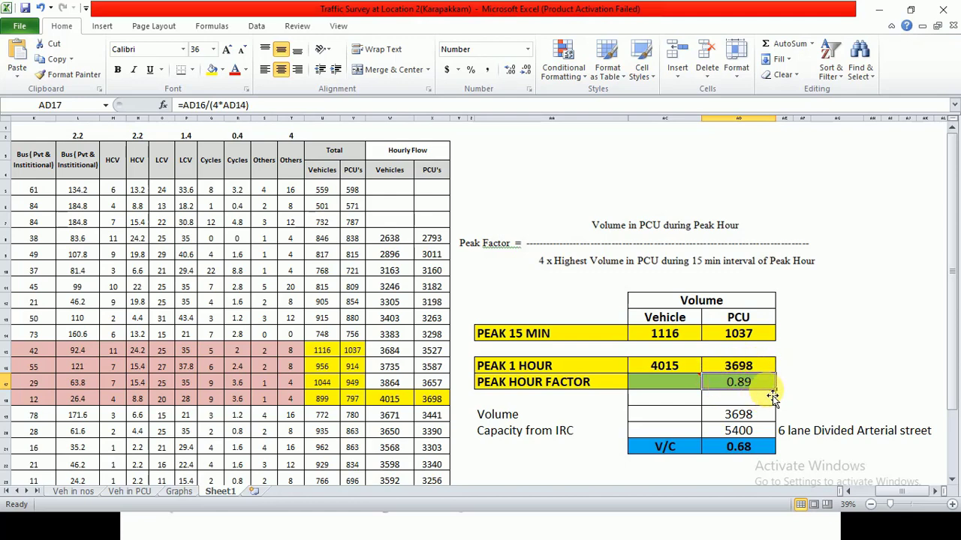
Return from the IRC design service volume slide to the Excel worksheet and compute the V/C ratio in AD21 with the formula =AD19/AD20
{"action": "scroll", "coordinate": [616, 328], "scroll_direction": "down", "scroll_amount": 2}
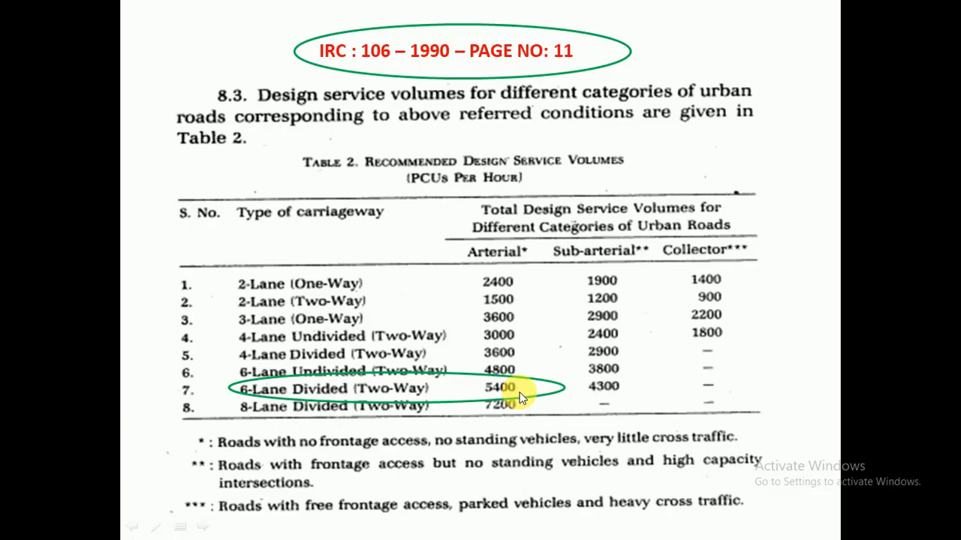
{"action": "key", "text": "alt+Tab"}
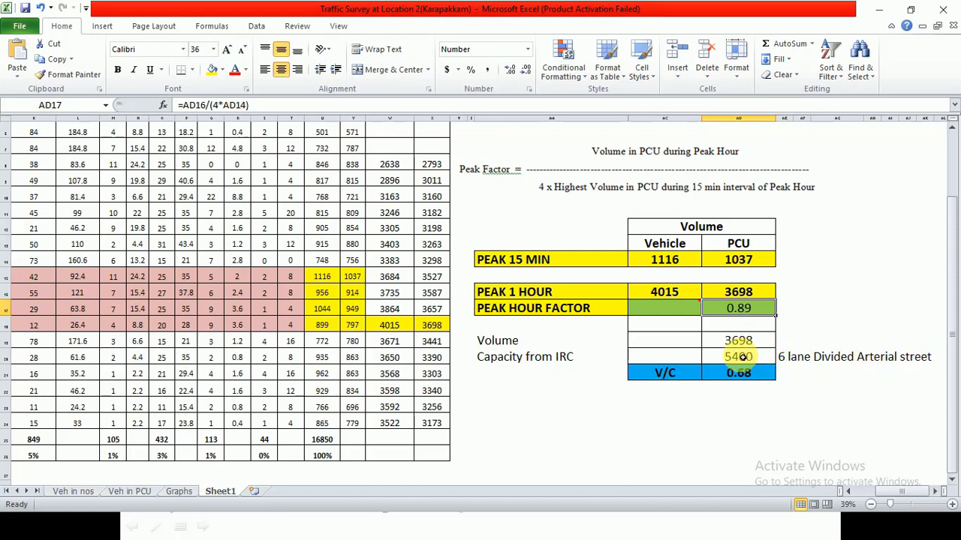
{"action": "key", "text": "Down"}
{"action": "key", "text": "Down"}
{"action": "key", "text": "Down"}
{"action": "key", "text": "Down"}
{"action": "type", "text": "="}
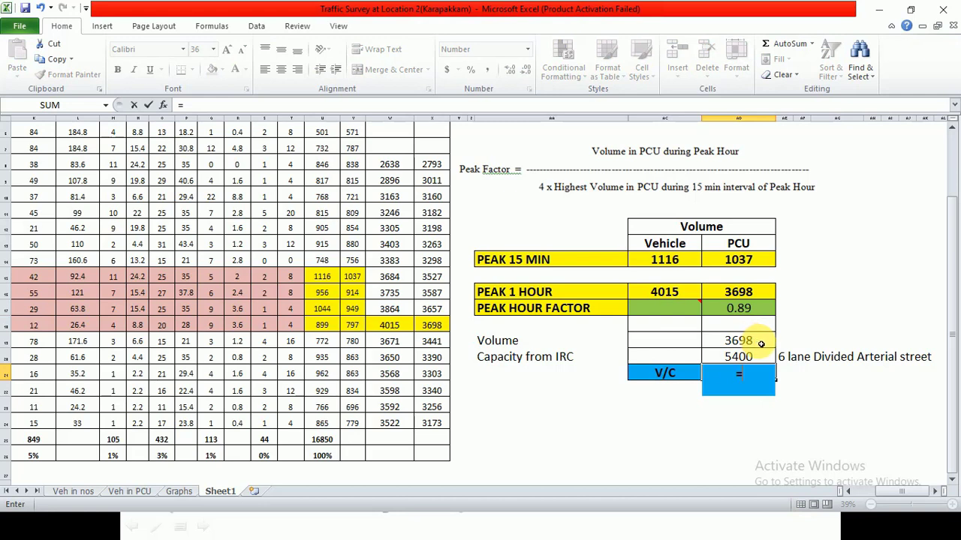
{"action": "left_click", "coordinate": [761, 342]}
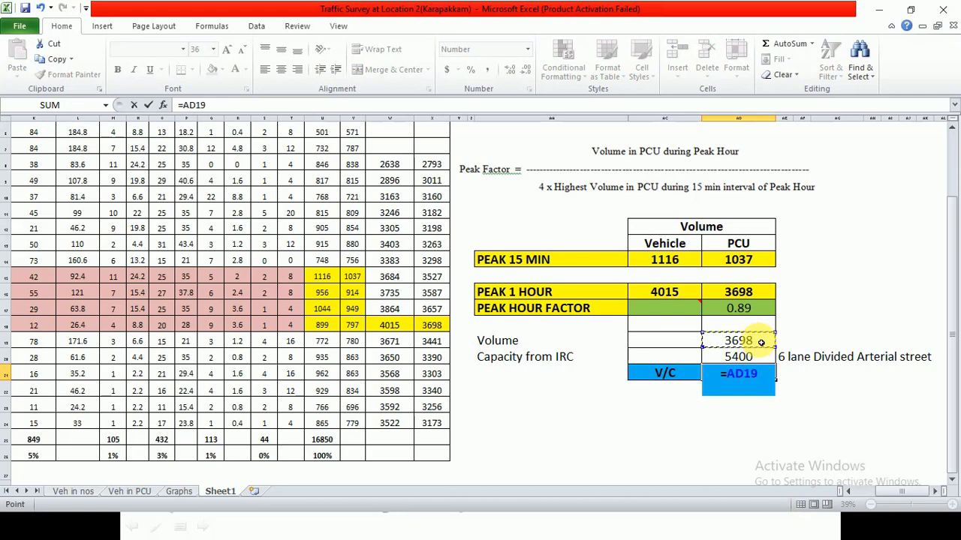
{"action": "type", "text": "/"}
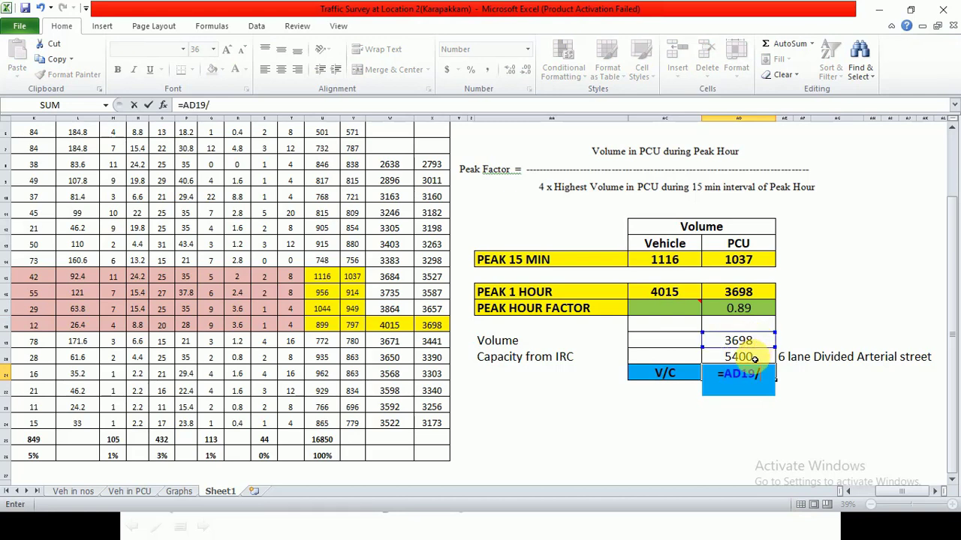
{"action": "left_click", "coordinate": [760, 358]}
{"action": "key", "text": "Return"}
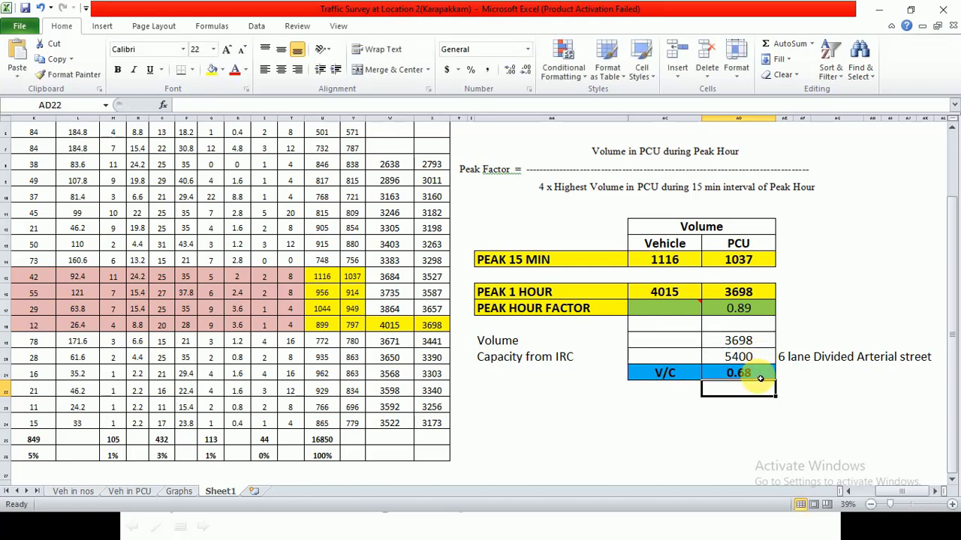
{"action": "left_click", "coordinate": [759, 374]}
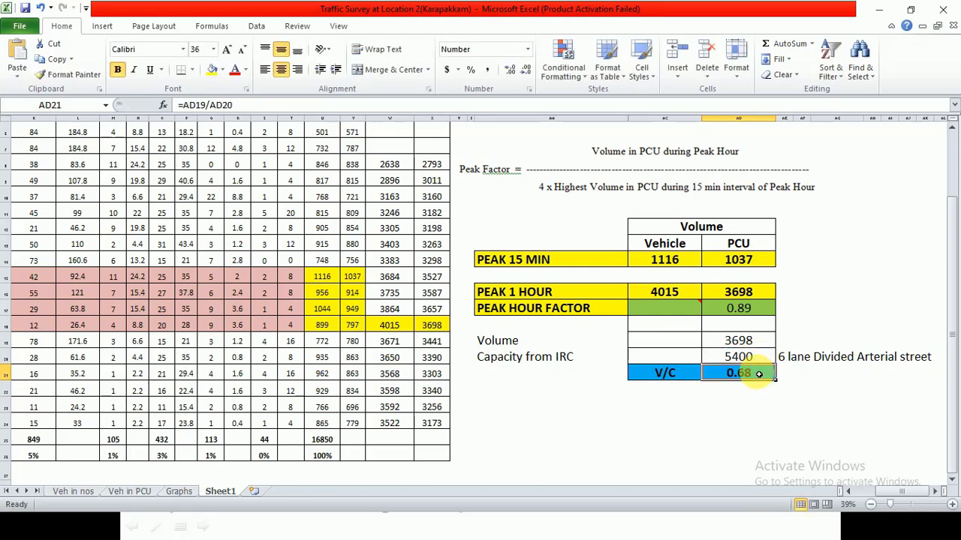
{"action": "key", "text": "Return"}
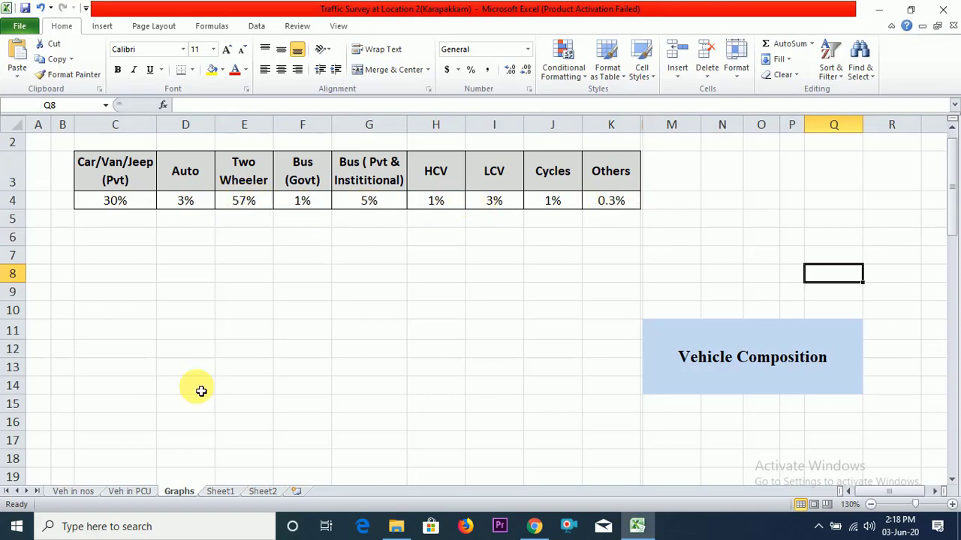
Compare the vehicle percentages on Sheet1, and insert a 2-D clustered bar chart of the composition data in C3:K4 on the Graphs sheet
{"action": "left_click", "coordinate": [219, 492]}
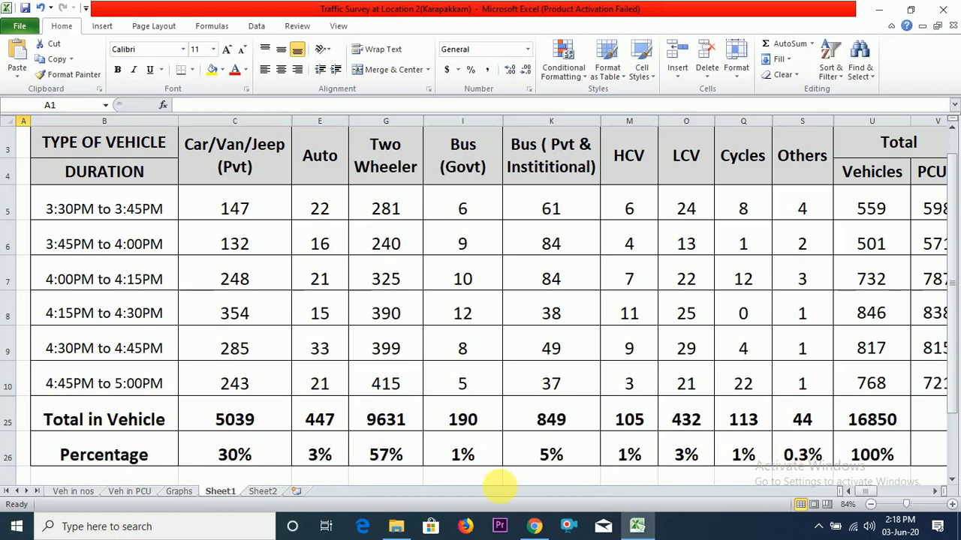
{"action": "left_click", "coordinate": [179, 491]}
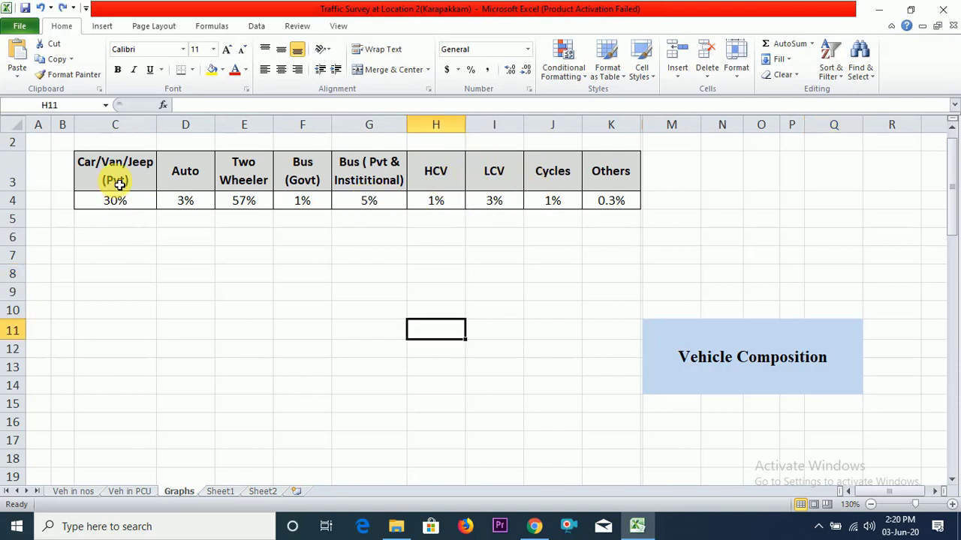
{"action": "left_click_drag", "start_coordinate": [120, 177], "coordinate": [614, 201]}
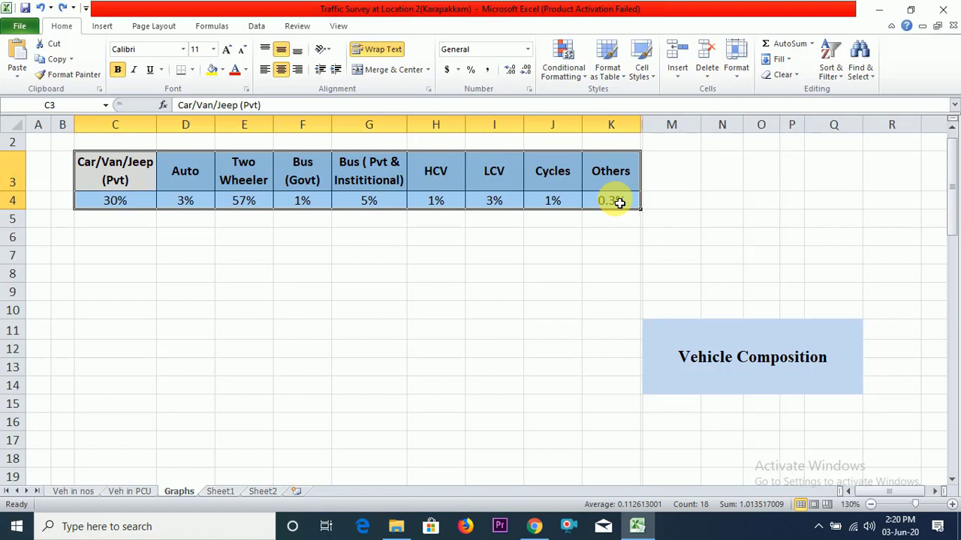
{"action": "left_click", "coordinate": [102, 27]}
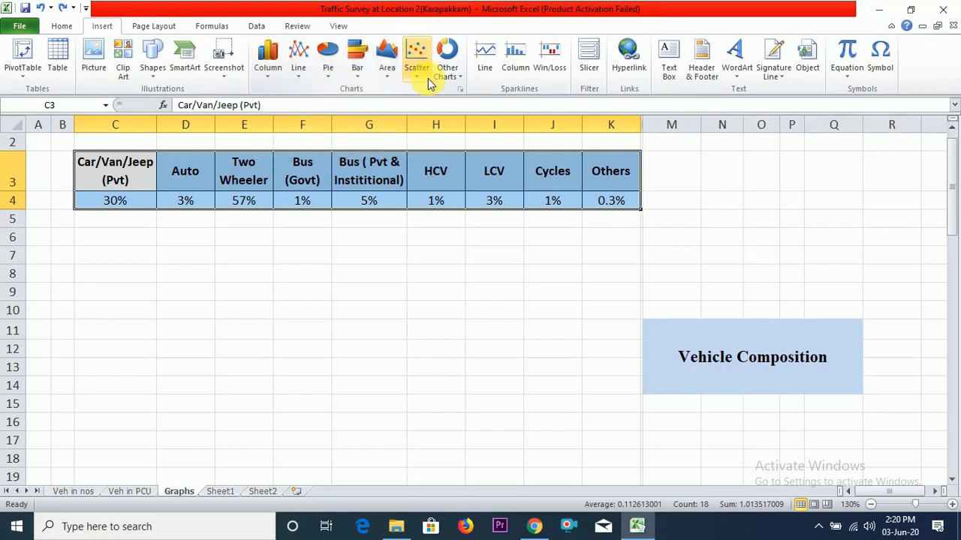
{"action": "left_click", "coordinate": [357, 81]}
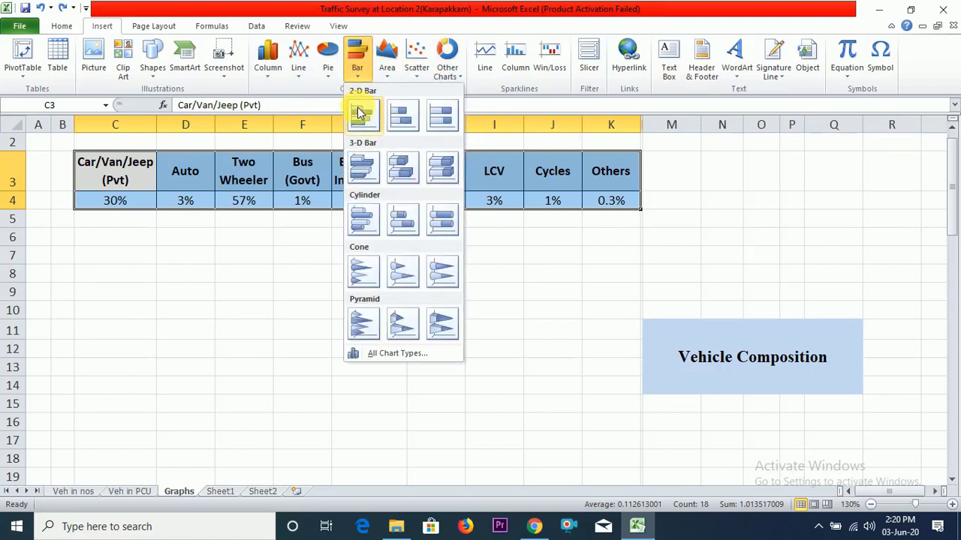
{"action": "left_click", "coordinate": [360, 114]}
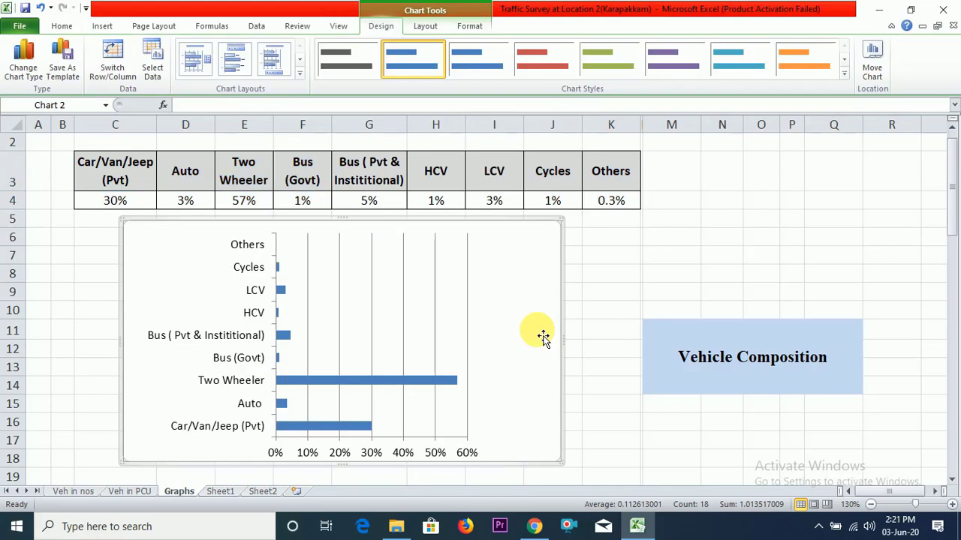
{"action": "left_click", "coordinate": [682, 270]}
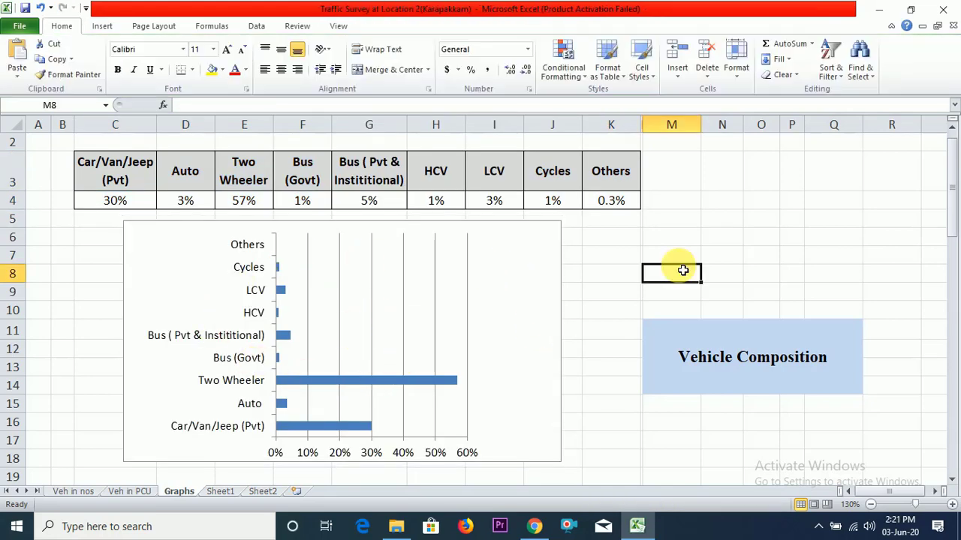
Add data labels to the bars of the vehicle composition chart
{"action": "left_click", "coordinate": [381, 381]}
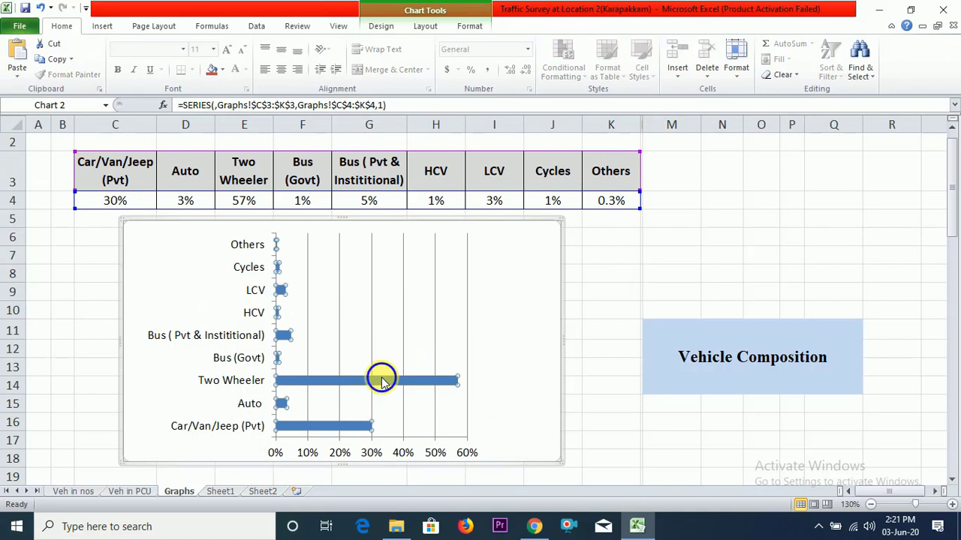
{"action": "right_click", "coordinate": [381, 380]}
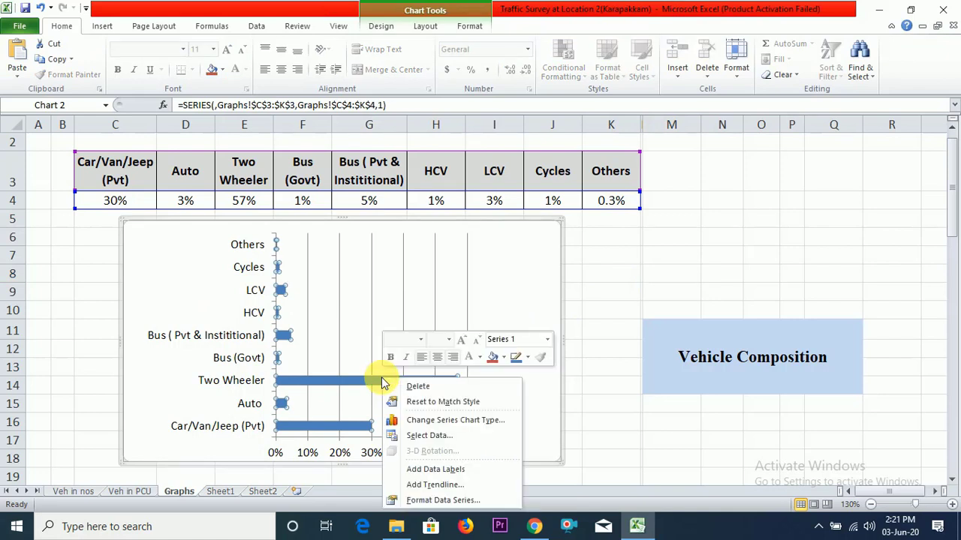
{"action": "left_click", "coordinate": [436, 472]}
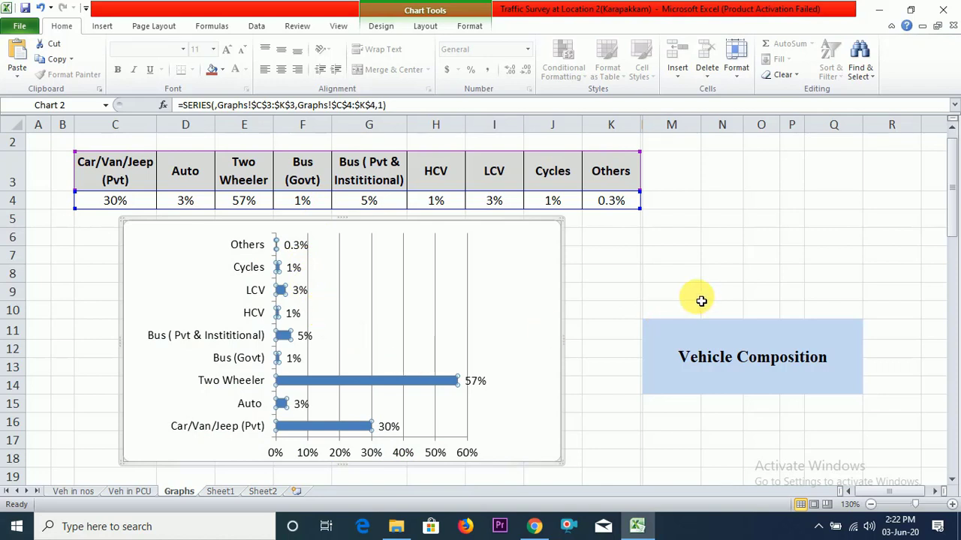
{"action": "left_click", "coordinate": [701, 301]}
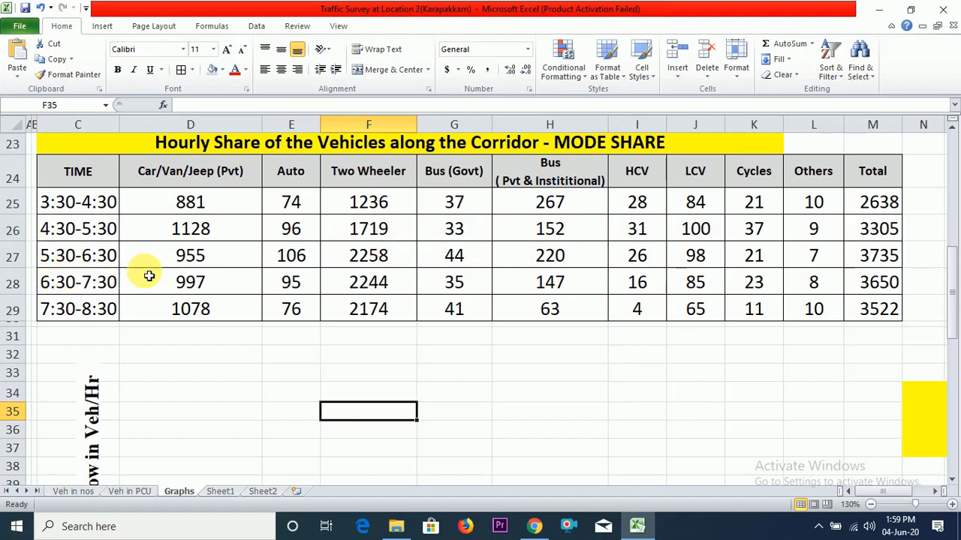
Check the 3:30-4:30 Car/Van/Jeep count in D25 of the mode share table against the sum of C5:C8 on Sheet1
{"action": "left_click", "coordinate": [232, 209]}
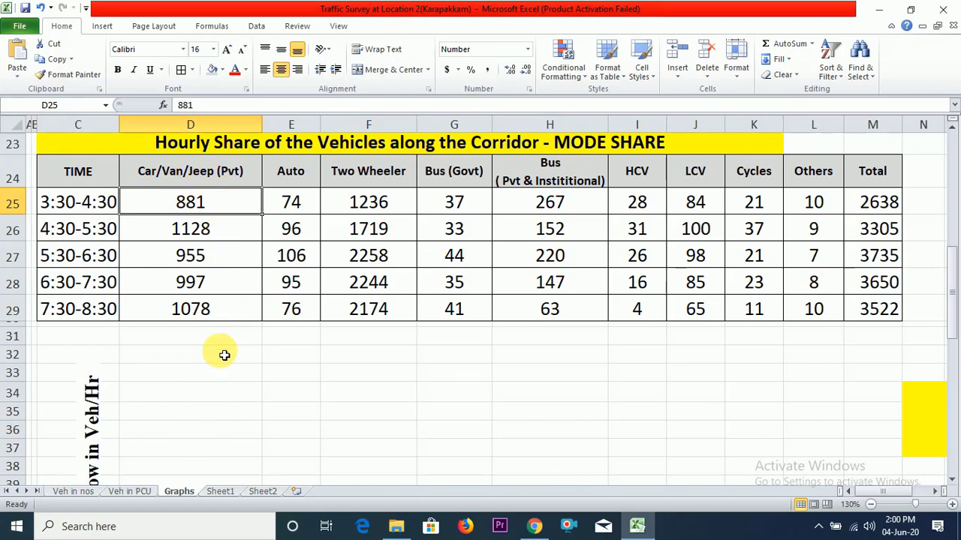
{"action": "left_click", "coordinate": [220, 491]}
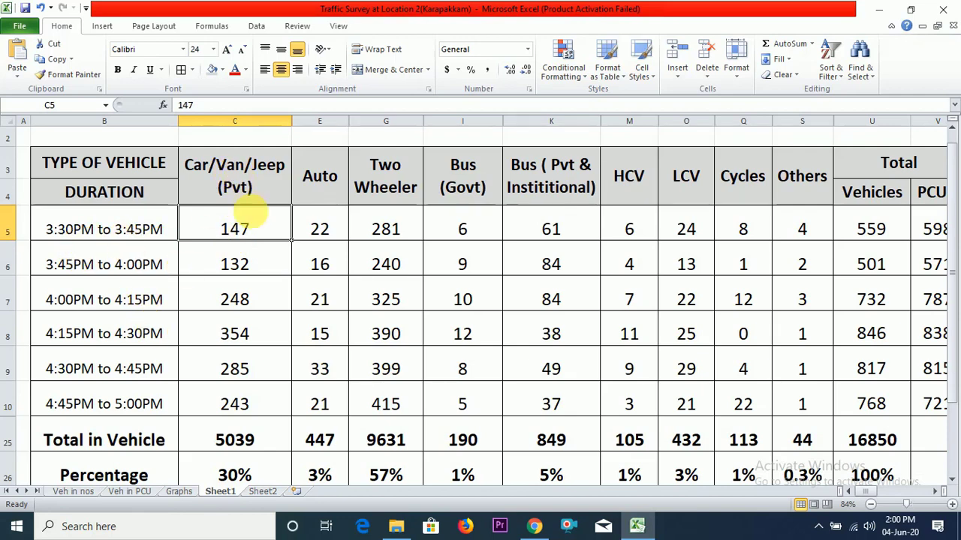
{"action": "left_click_drag", "start_coordinate": [258, 220], "coordinate": [255, 334]}
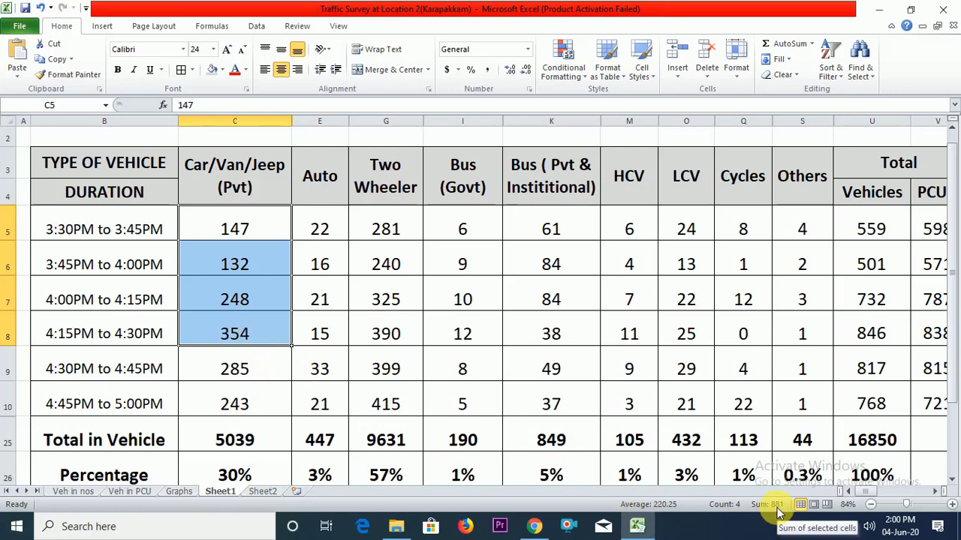
Check the 3:30-4:30 Auto count in E25 of the mode share table against the sum of E5:E8 on Sheet1
{"action": "left_click", "coordinate": [320, 179]}
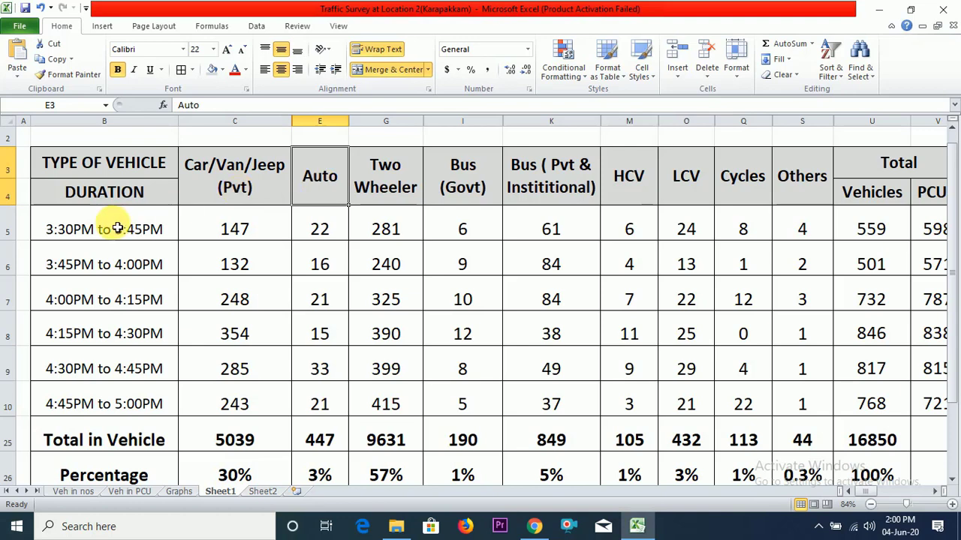
{"action": "left_click", "coordinate": [139, 332]}
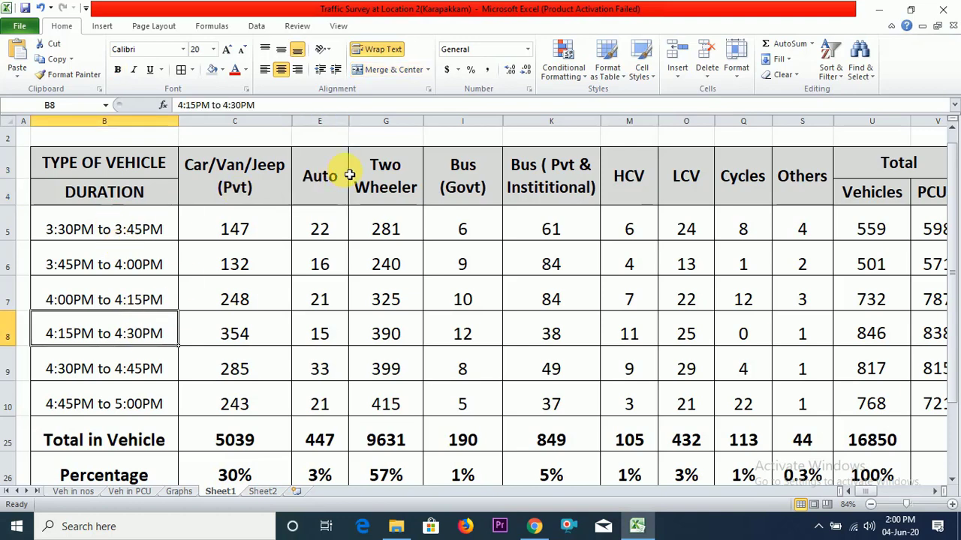
{"action": "left_click", "coordinate": [315, 190]}
{"action": "left_click_drag", "start_coordinate": [320, 220], "coordinate": [328, 333]}
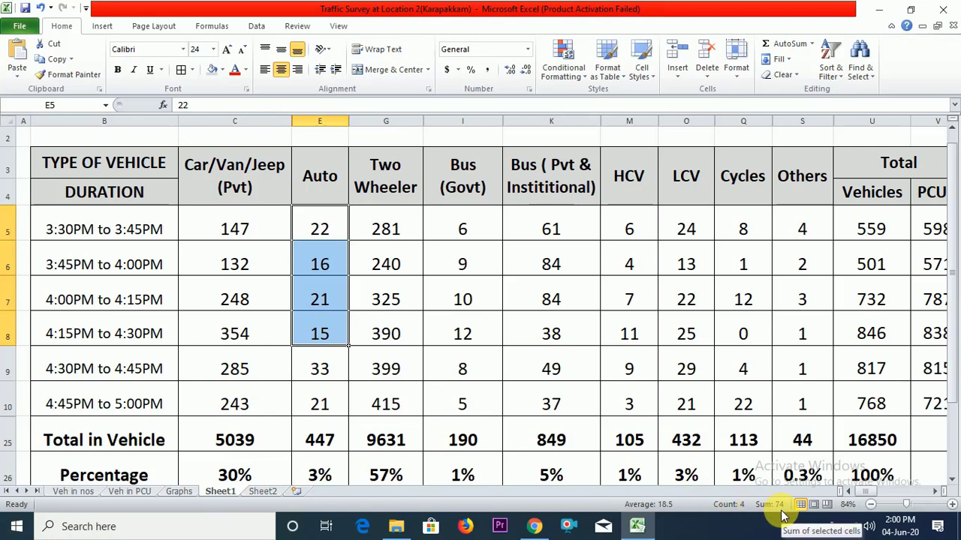
{"action": "left_click", "coordinate": [180, 492]}
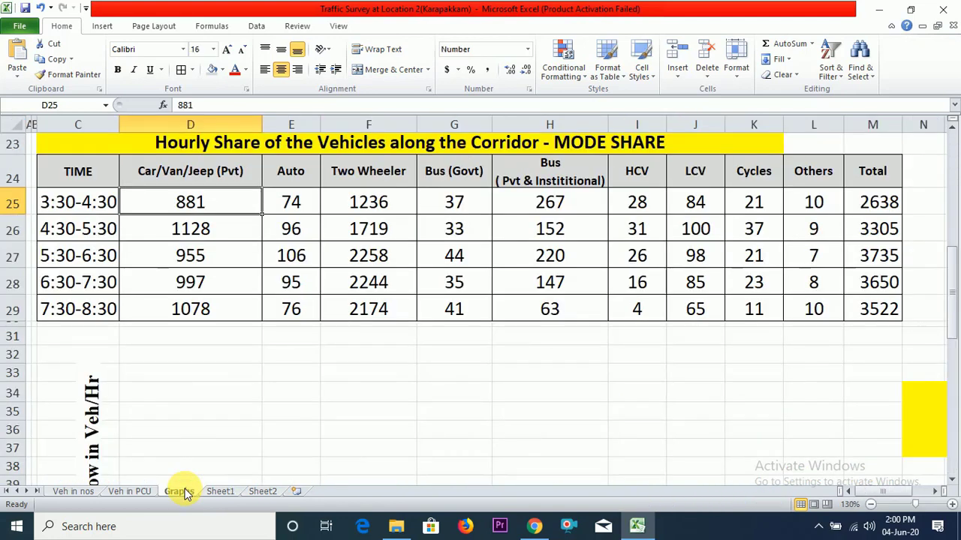
{"action": "left_click", "coordinate": [292, 201]}
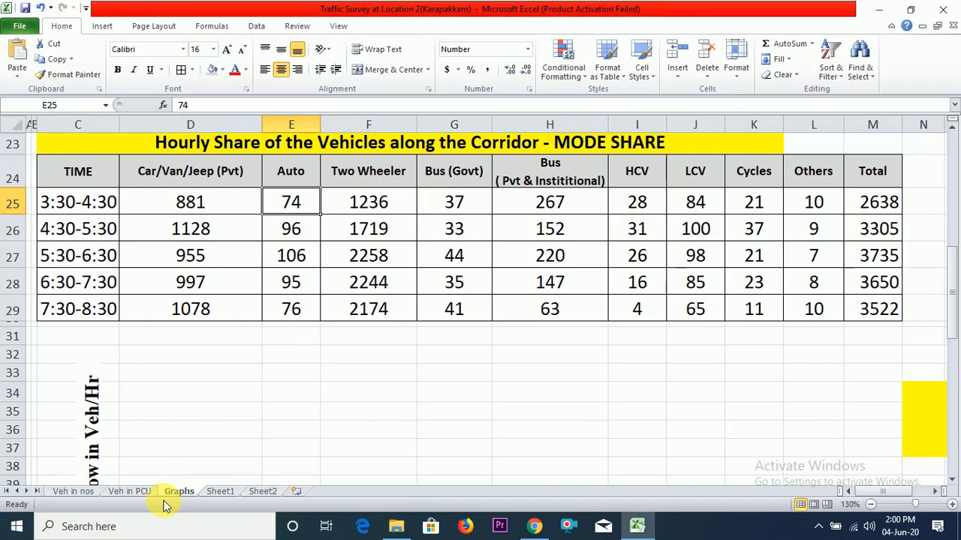
Sum the Two Wheeler counts G5:G8 and Bus (Govt) counts I5:I8 on Sheet1 and compare them with the 3:30-4:30 mode share row on Graphs
{"action": "left_click", "coordinate": [220, 491]}
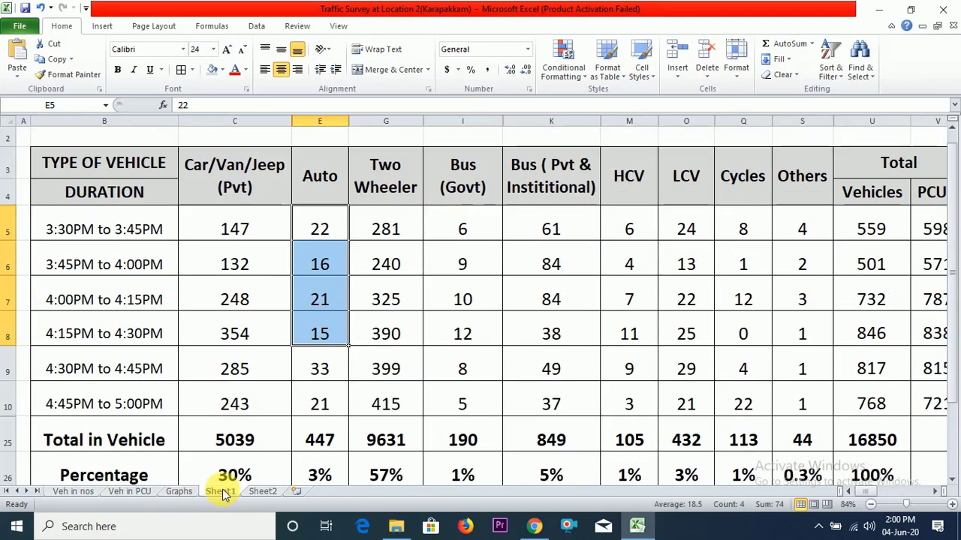
{"action": "left_click_drag", "start_coordinate": [375, 227], "coordinate": [386, 333]}
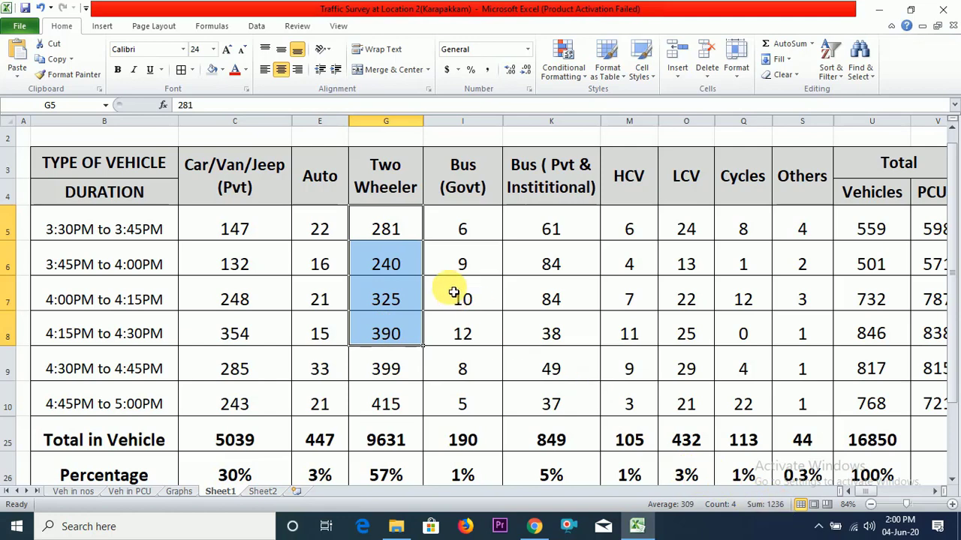
{"action": "left_click_drag", "start_coordinate": [478, 224], "coordinate": [468, 333]}
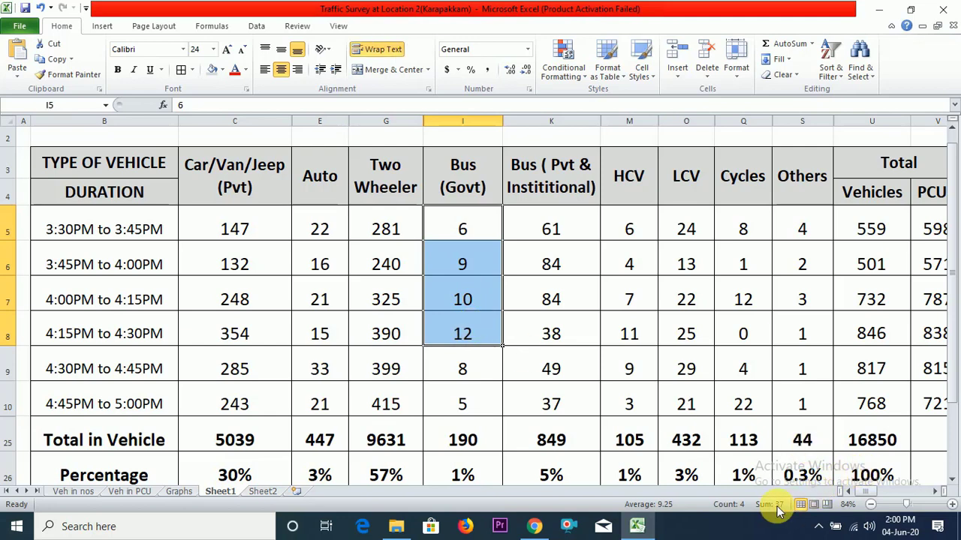
{"action": "left_click", "coordinate": [183, 492]}
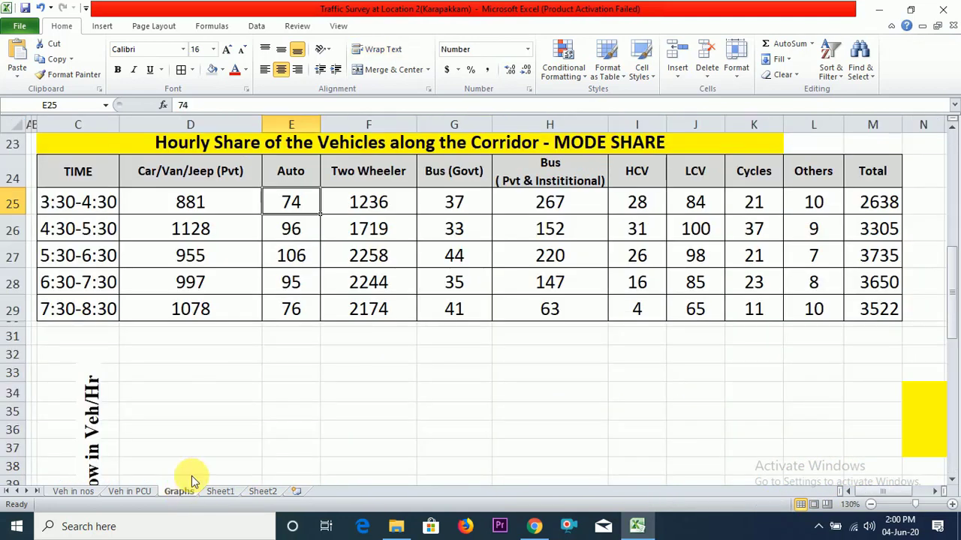
{"action": "left_click", "coordinate": [464, 215]}
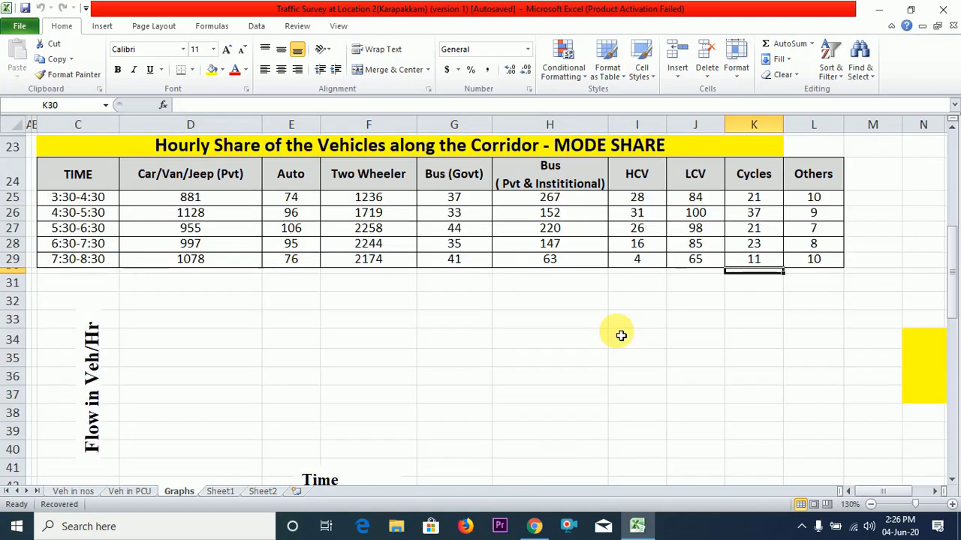
Insert a 2-D clustered column chart of the hourly mode share table in C24:L29
{"action": "left_click_drag", "start_coordinate": [88, 172], "coordinate": [814, 259]}
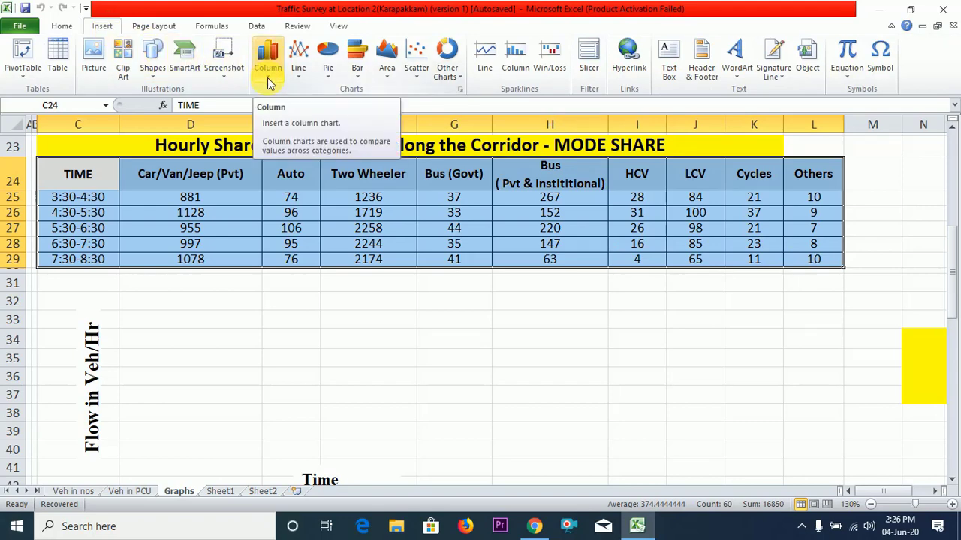
{"action": "left_click", "coordinate": [268, 78]}
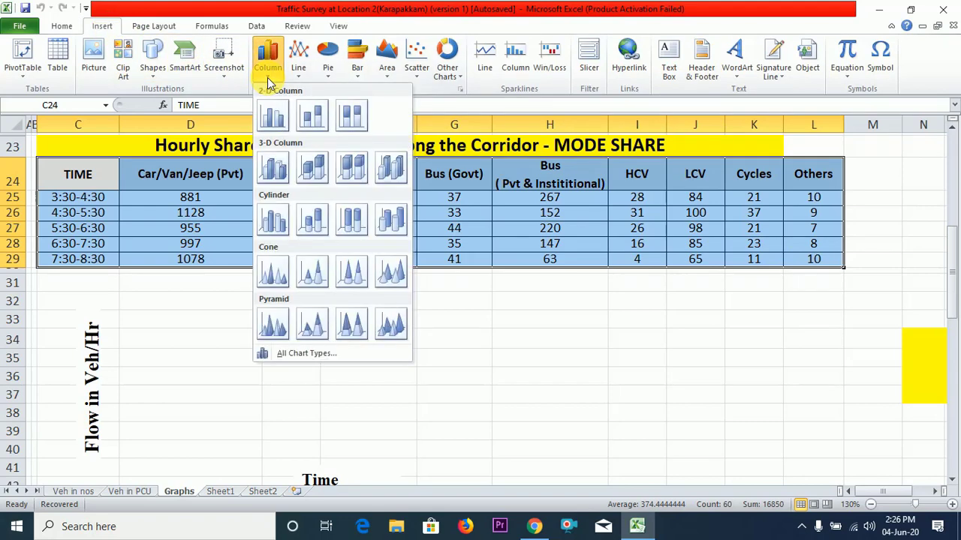
{"action": "left_click", "coordinate": [272, 116]}
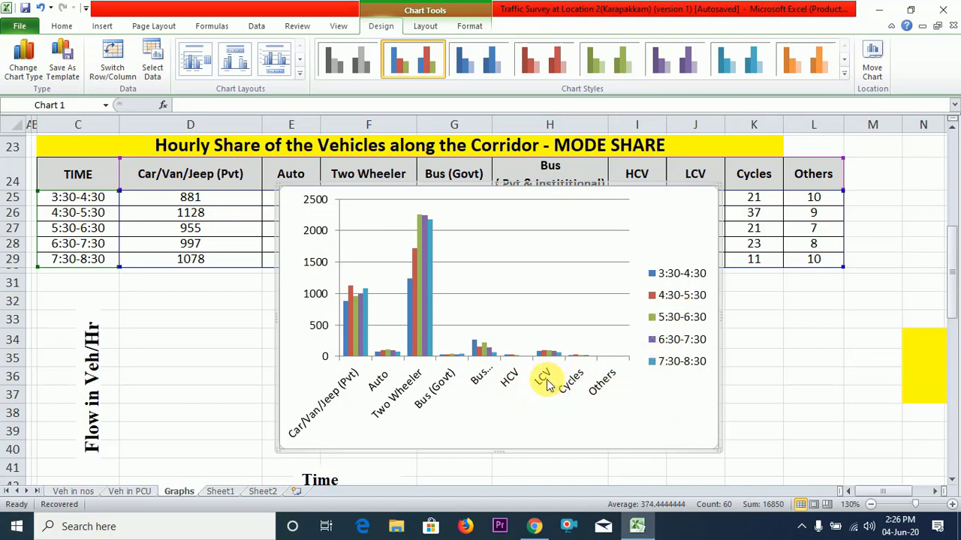
Swap the rows and columns of the mode share chart's data so the time intervals form the horizontal axis and vehicle types the series
{"action": "left_click", "coordinate": [514, 376]}
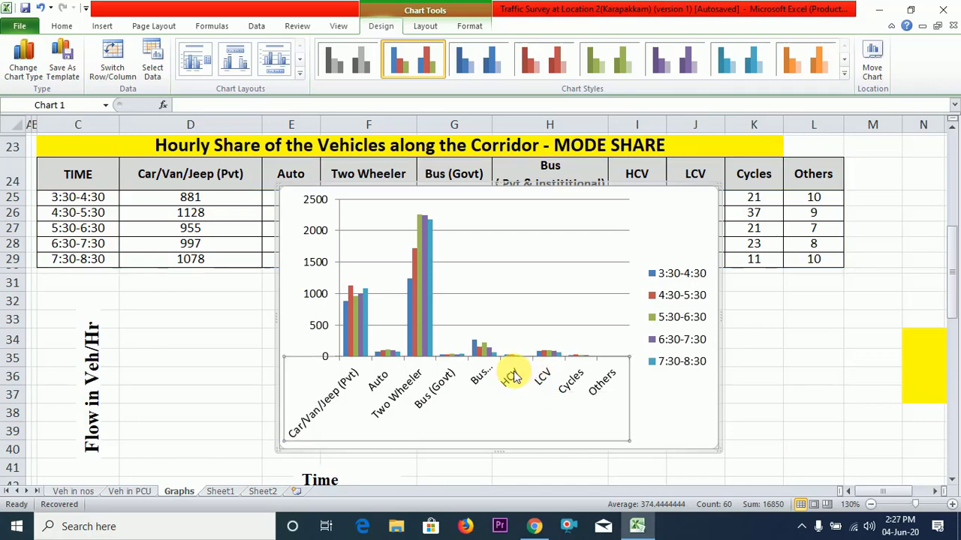
{"action": "right_click", "coordinate": [514, 371]}
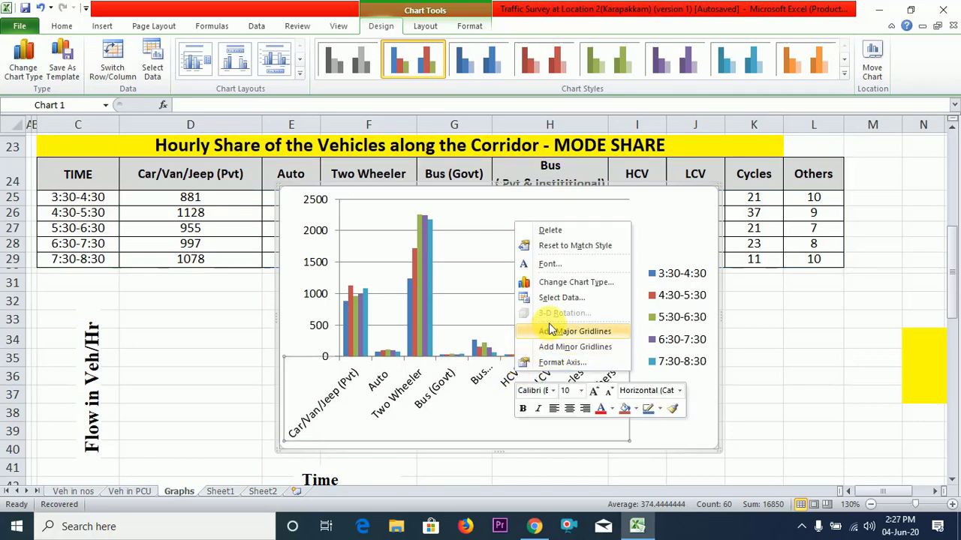
{"action": "left_click", "coordinate": [575, 298]}
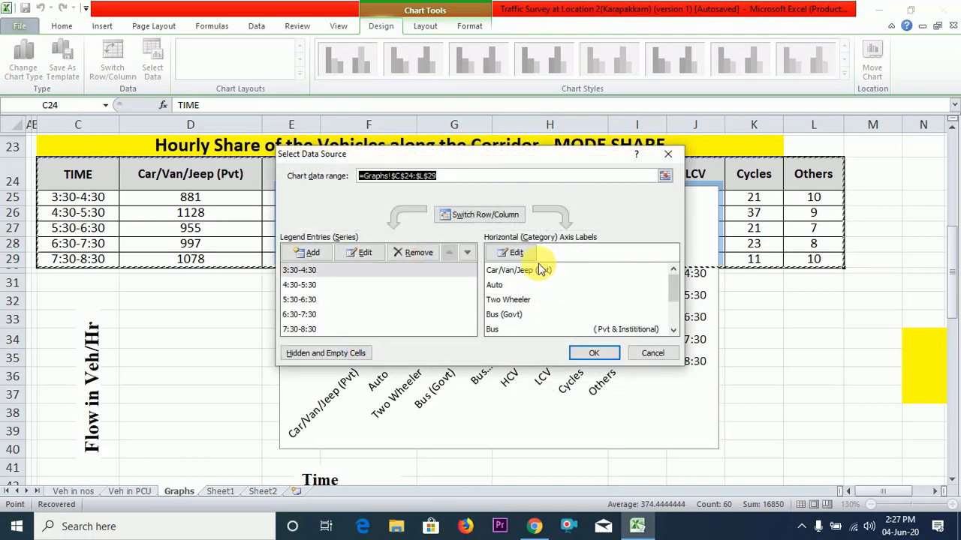
{"action": "left_click", "coordinate": [484, 219]}
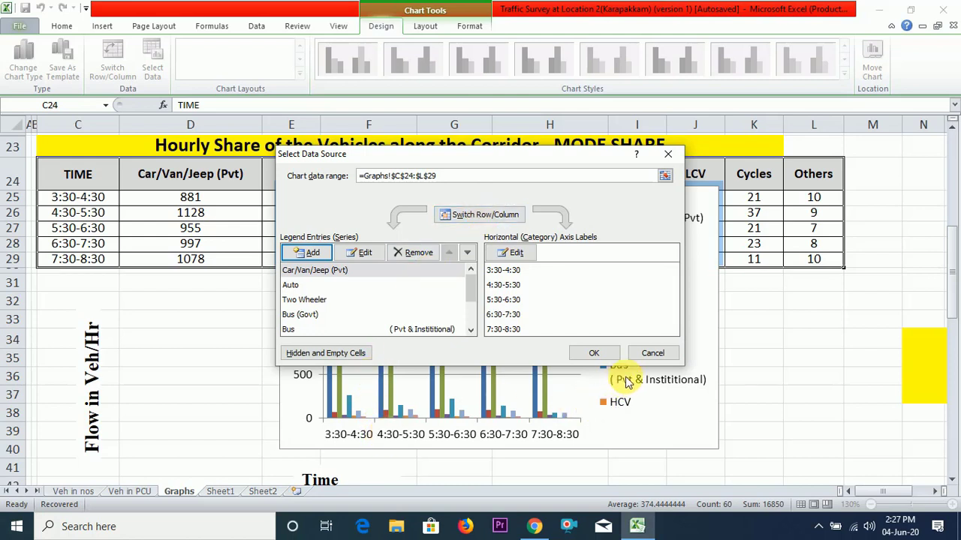
{"action": "left_click", "coordinate": [597, 353]}
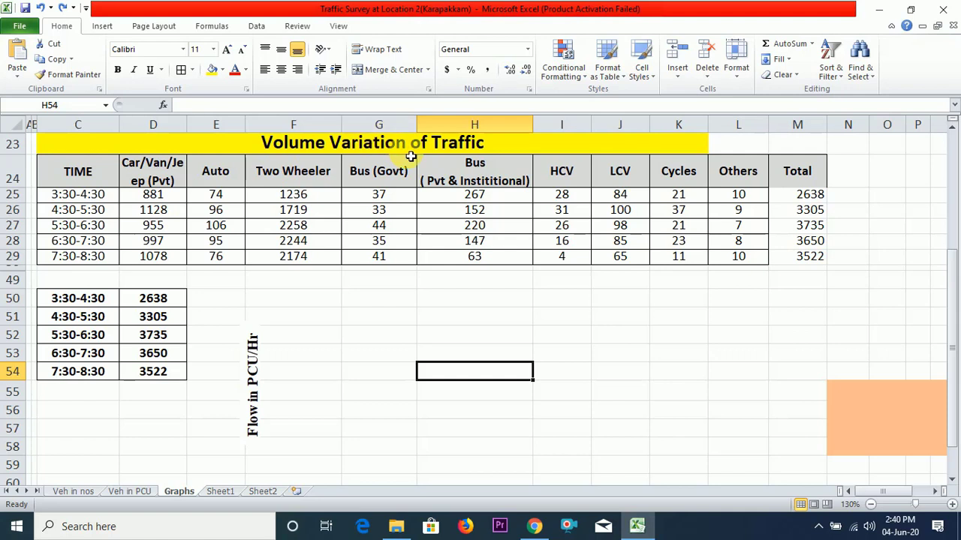
Insert a 2-D stacked line chart with markers of the hourly totals in C50:D54 and place it below the Volume Variation of Traffic table
{"action": "left_click_drag", "start_coordinate": [75, 299], "coordinate": [154, 371]}
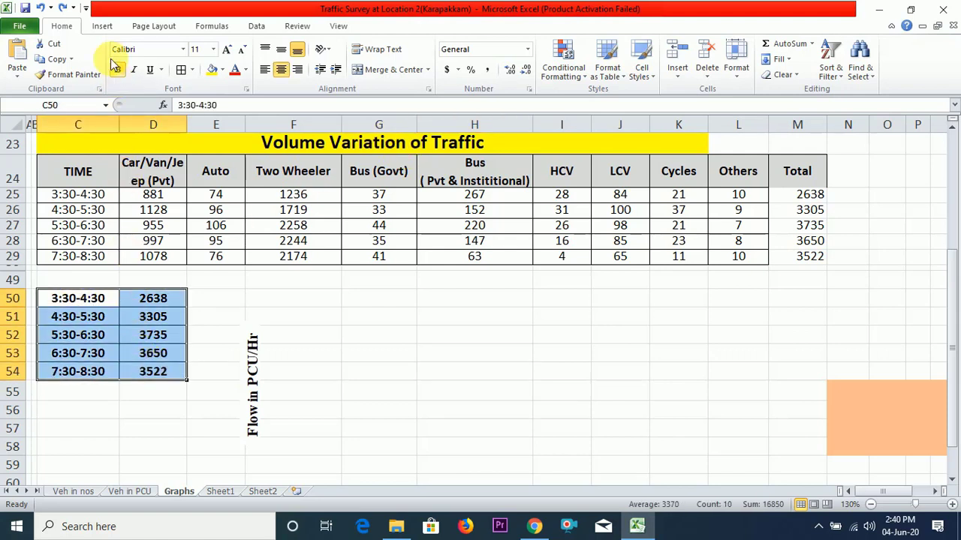
{"action": "left_click", "coordinate": [103, 27]}
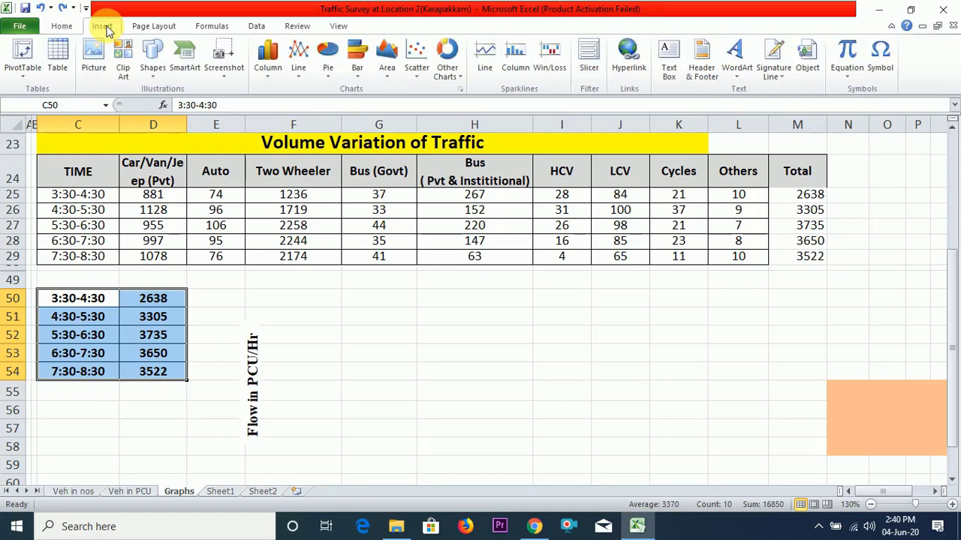
{"action": "left_click", "coordinate": [298, 68]}
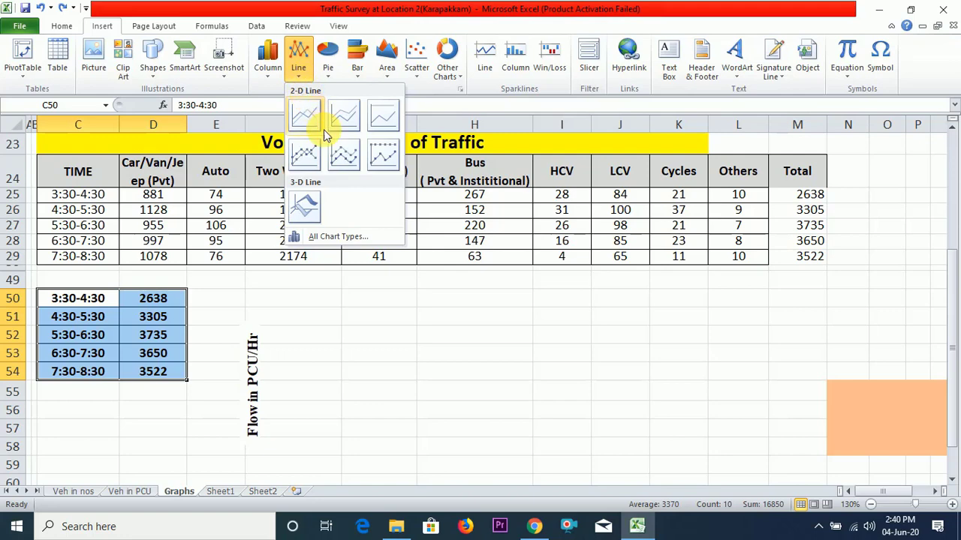
{"action": "left_click", "coordinate": [342, 155]}
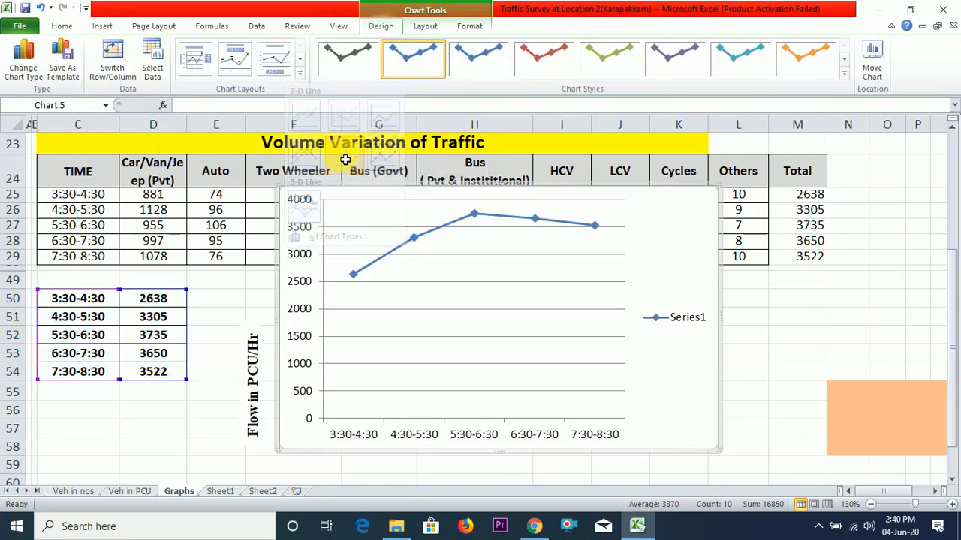
{"action": "left_click_drag", "start_coordinate": [659, 258], "coordinate": [658, 348]}
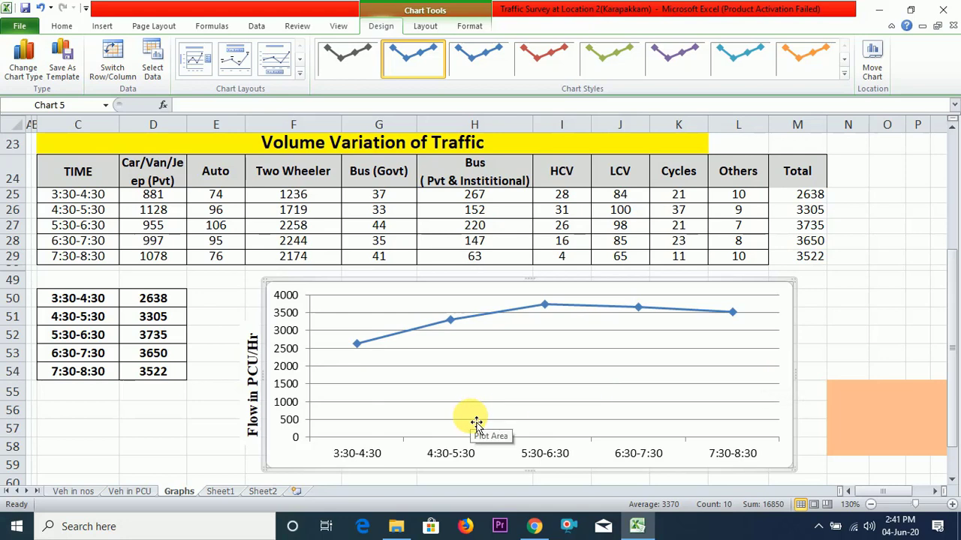